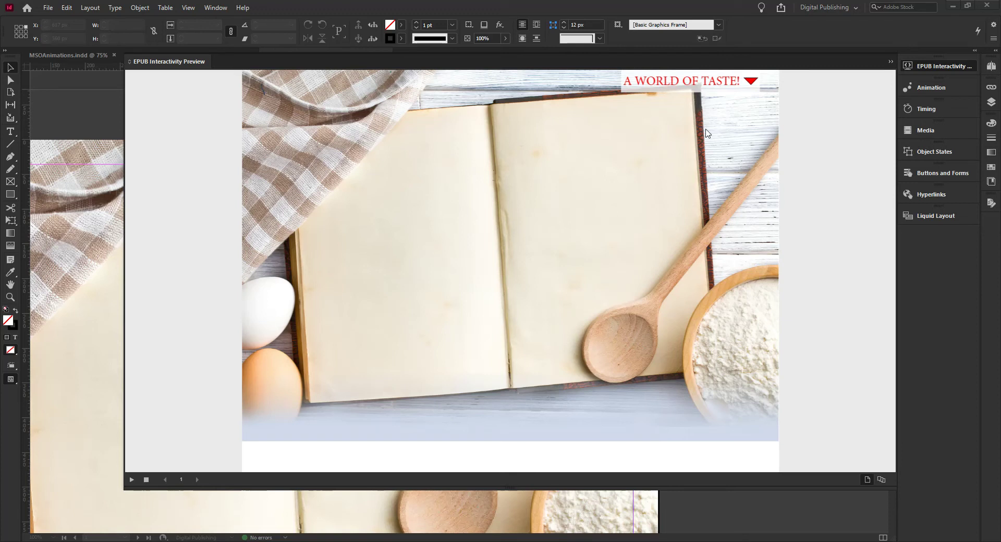
Step: Test the finished sliding text reveal in the interactivity preview by opening and closing it with its red arrows
left_click(751, 82)
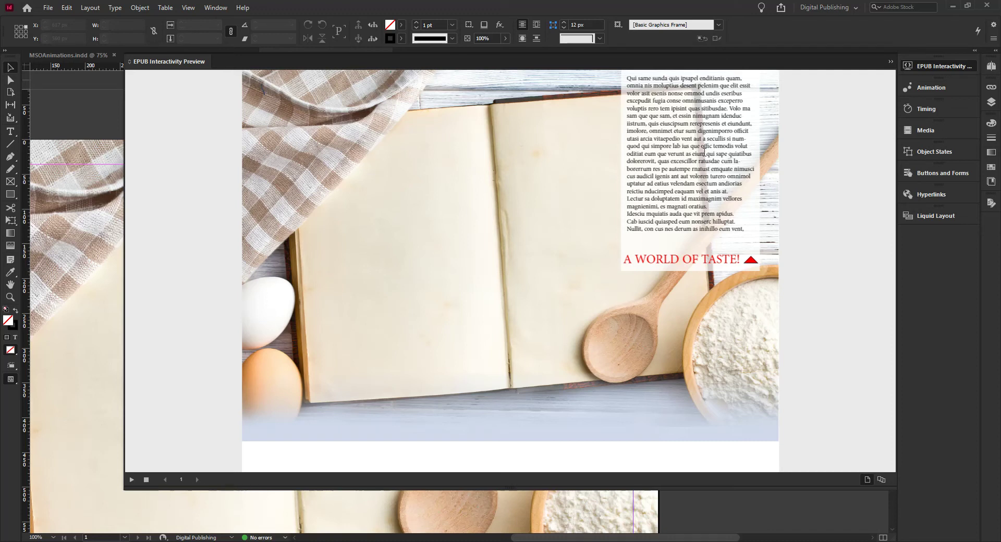
left_click(751, 264)
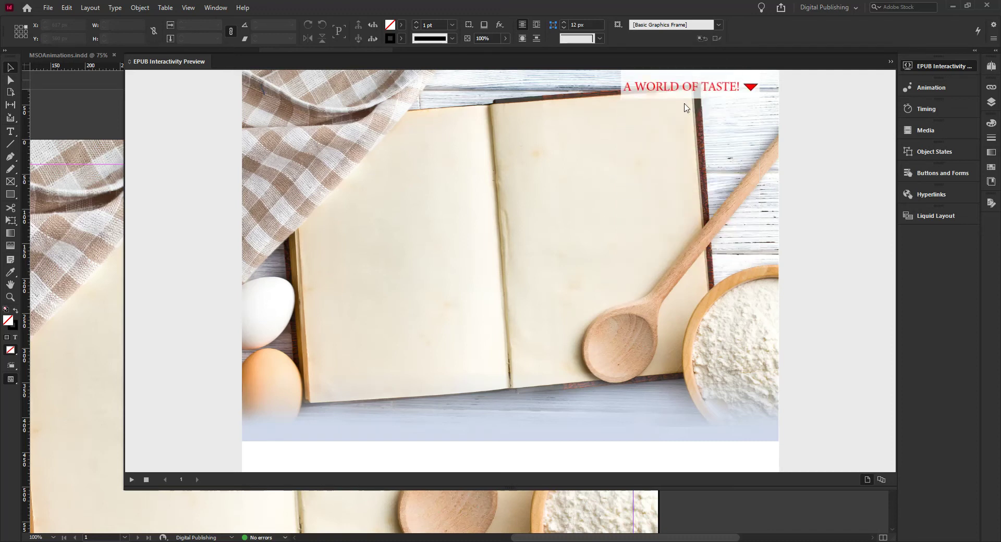
left_click(930, 66)
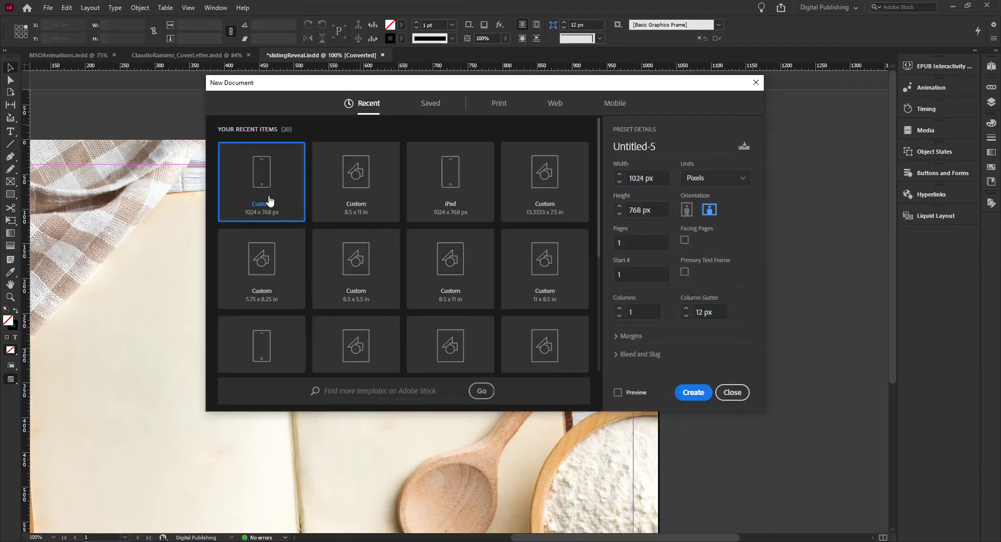
Step: Create a new one-page landscape document measuring 1024 x 768 px
left_click(692, 391)
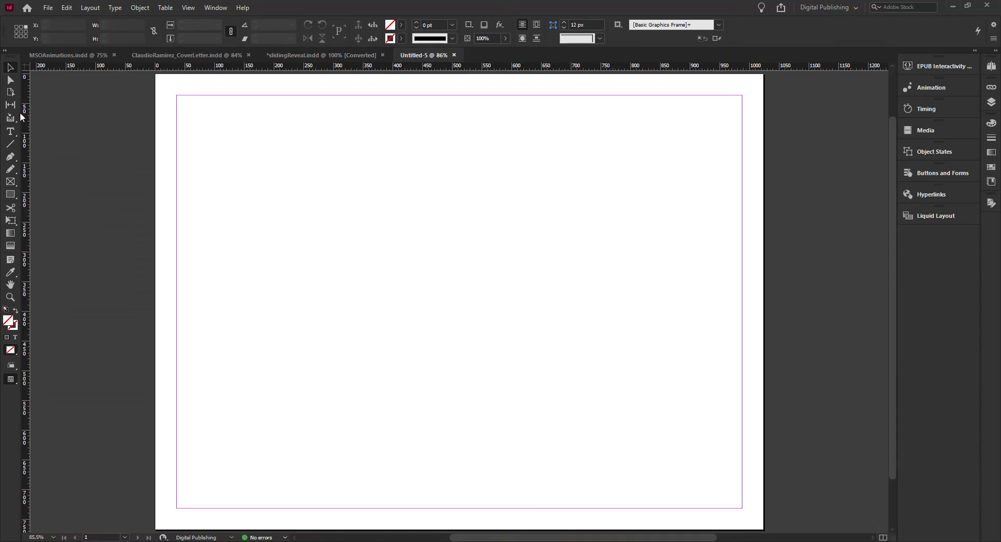
Step: Draw a square of about 43 px at the page's left margin and fill it with RGB Red
left_click(11, 196)
left_click_drag(176, 251, 201, 290)
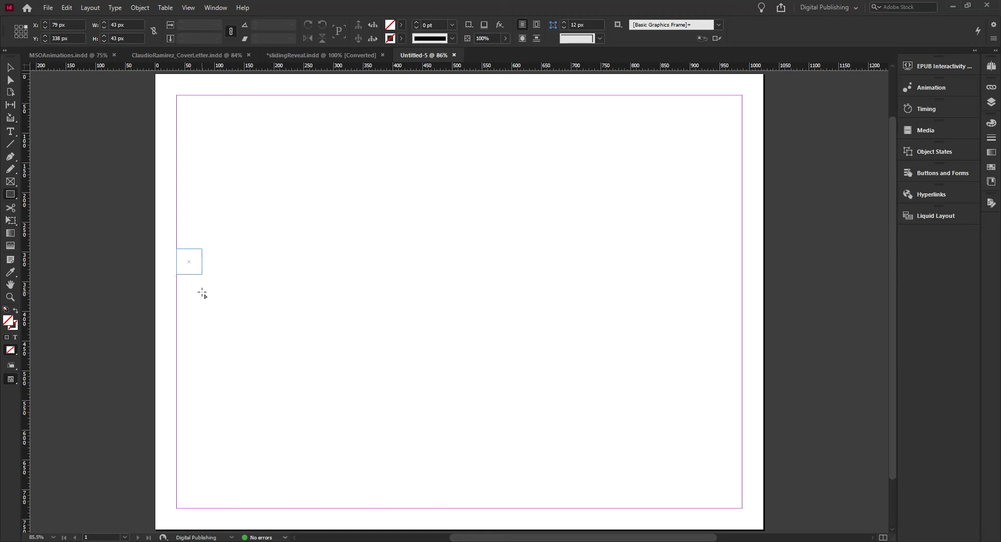
left_click(401, 25)
left_click(313, 138)
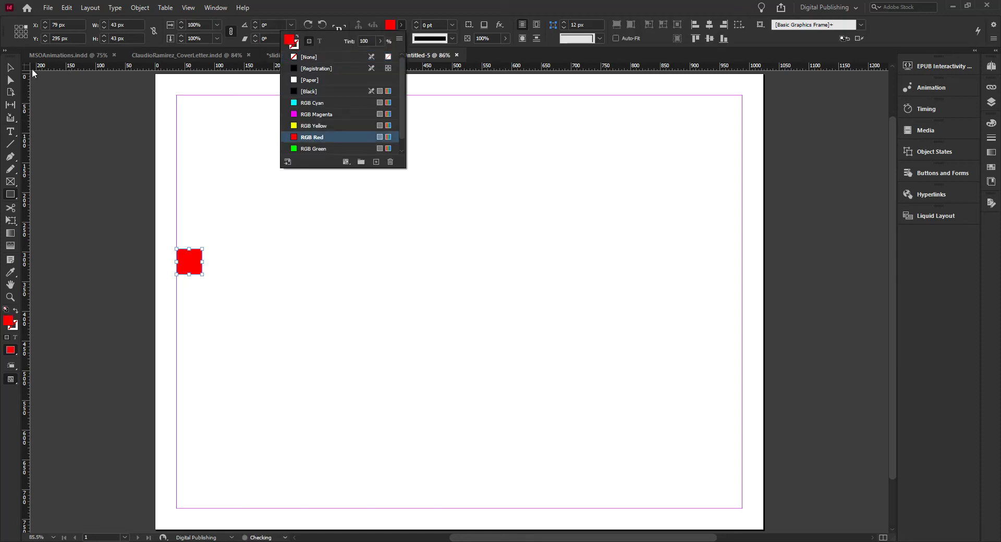
Step: Turn the red square into a triangle by removing its upper-left anchor point
left_click(10, 67)
left_click(10, 156)
left_click(177, 250)
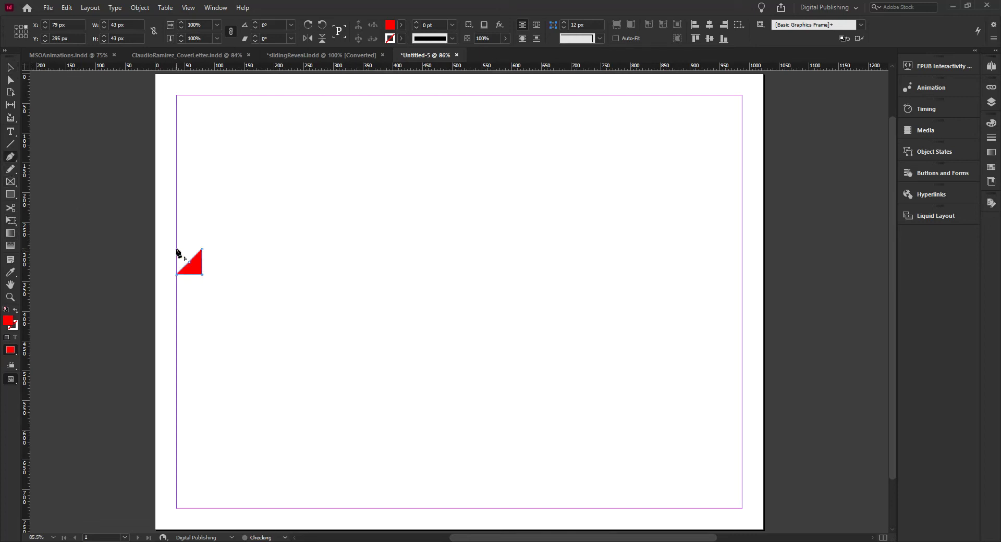
Step: Rotate the red triangle so it points right and move it further into the page
left_click(11, 67)
left_click_drag(207, 280, 238, 304)
left_click(250, 310)
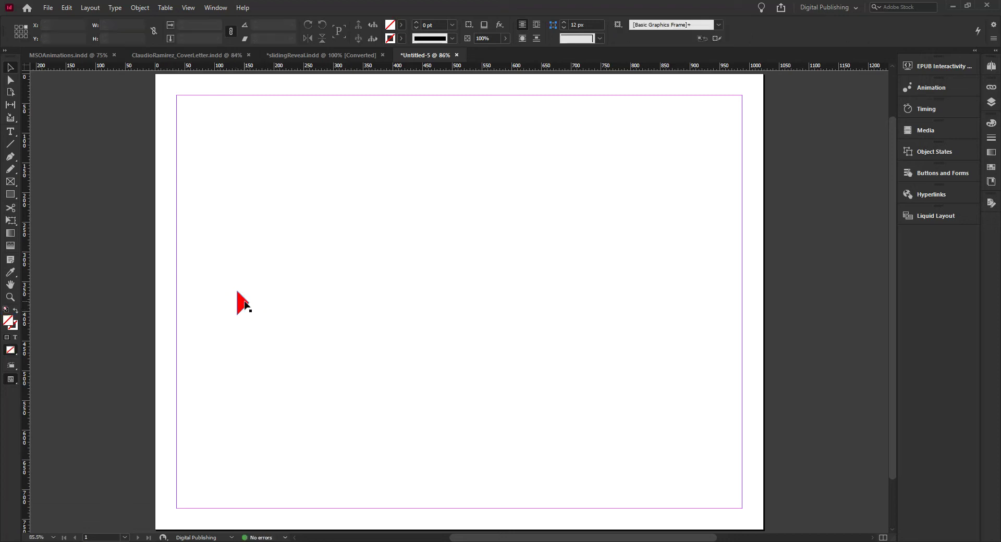
left_click_drag(243, 307, 284, 316)
left_click(286, 338)
Step: Draw a tall text frame from the page's upper-left margin corner and fill it with placeholder text
left_click(10, 131)
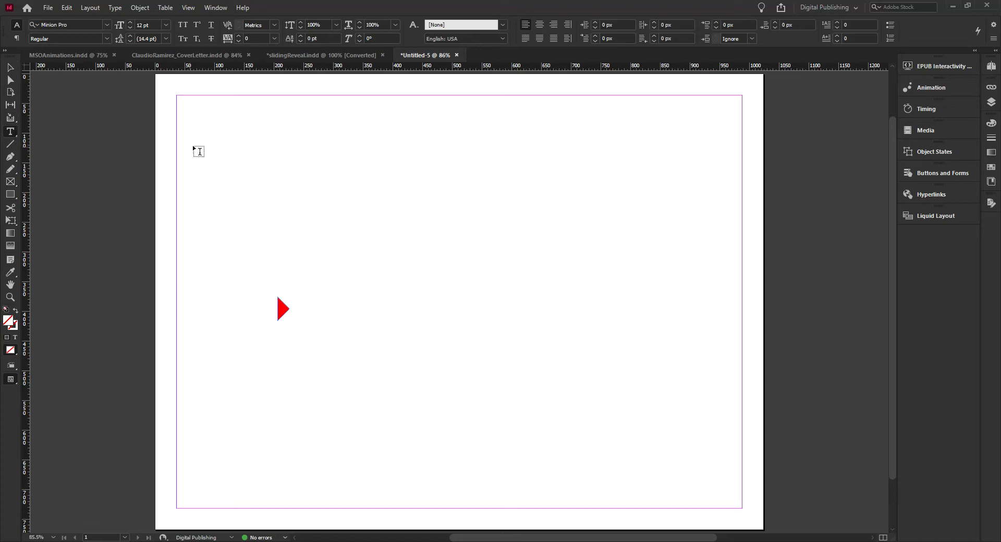
left_click_drag(177, 96, 311, 347)
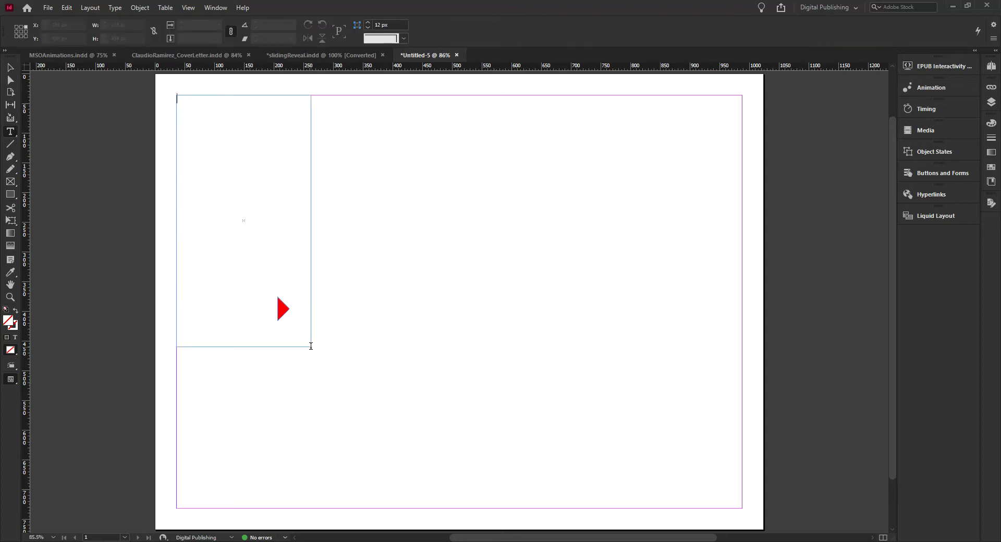
left_click(90, 8)
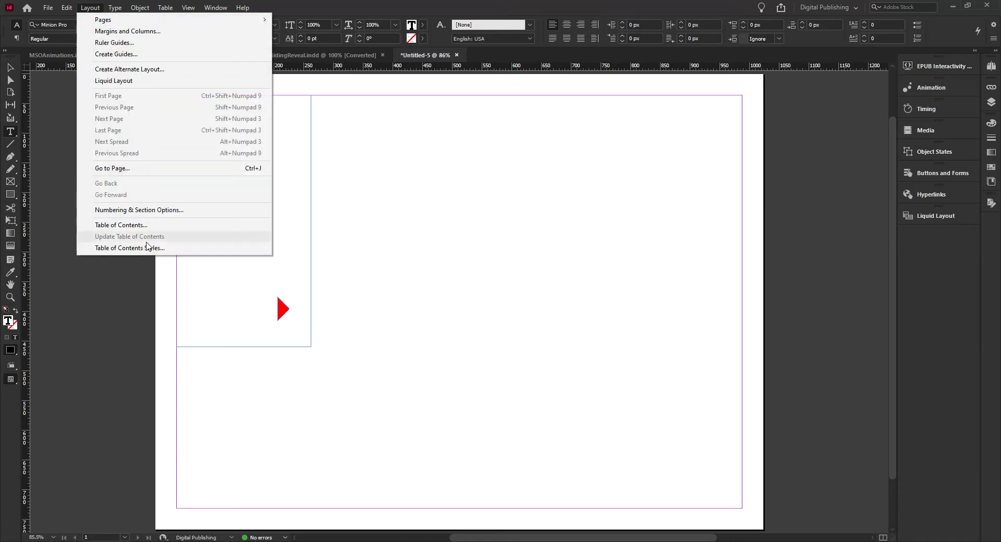
mouse_move(114, 9)
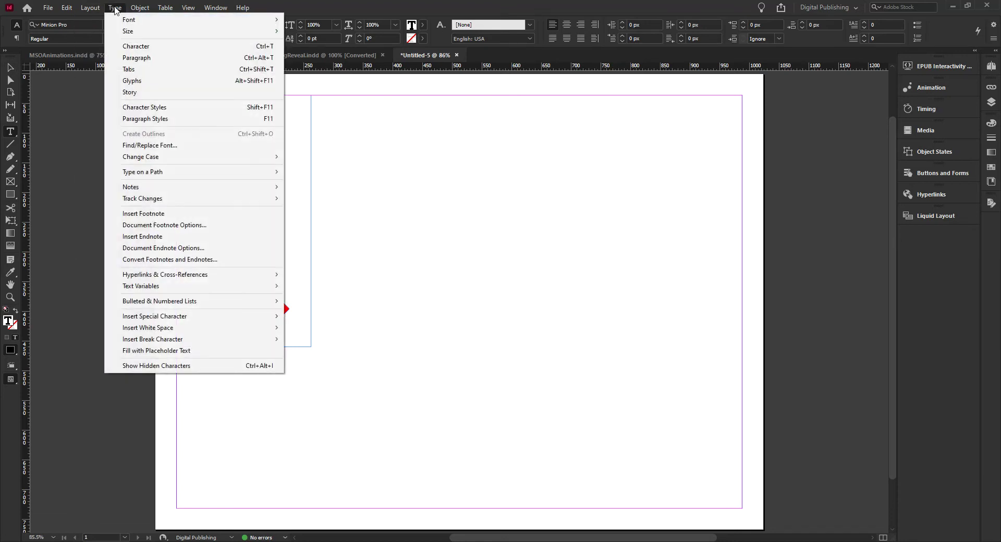
left_click(157, 351)
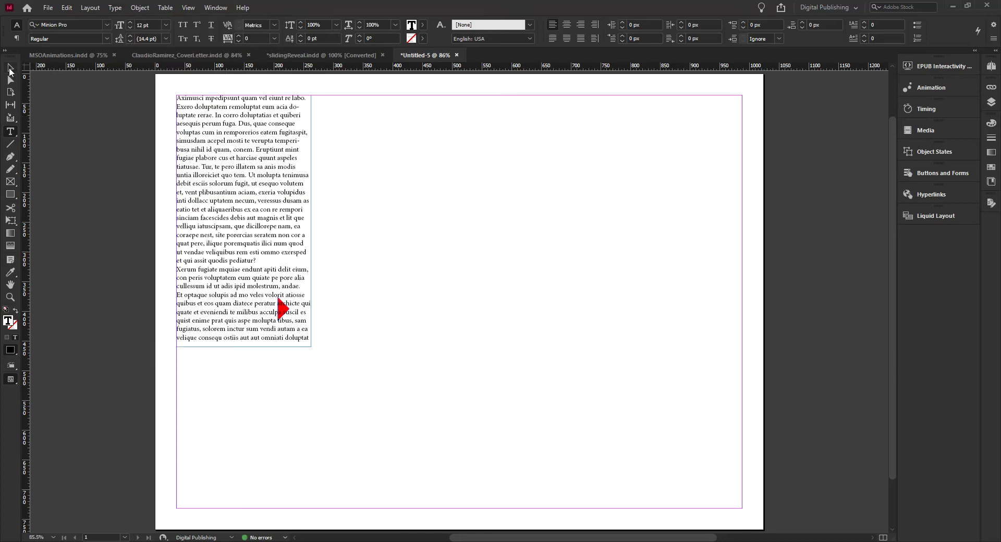
Step: Move the red triangle just below the text frame and rotate it to point upward
left_click(10, 71)
left_click_drag(238, 346, 447, 342)
left_click_drag(286, 309, 299, 376)
left_click_drag(437, 281, 229, 287)
mouse_move(299, 377)
left_mouse_down()
mouse_move(283, 365)
mouse_move(313, 375)
mouse_move(304, 380)
mouse_move(313, 368)
left_mouse_up()
left_click(400, 393)
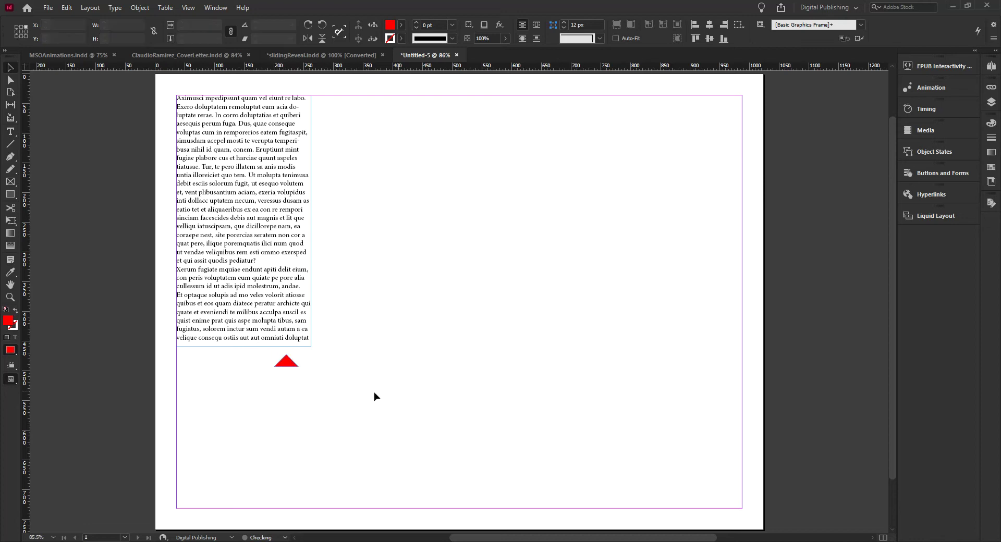
Step: Add a text frame reading MENU below the placeholder text and set its font size to 30 pt
left_click(11, 133)
left_click_drag(177, 351, 267, 371)
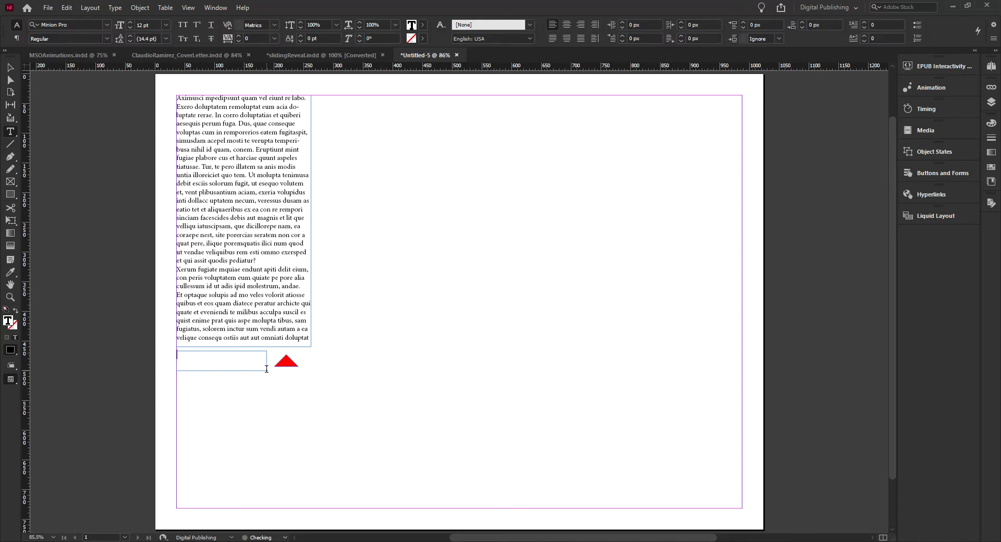
type("MENU")
key("ctrl+a")
left_click(166, 24)
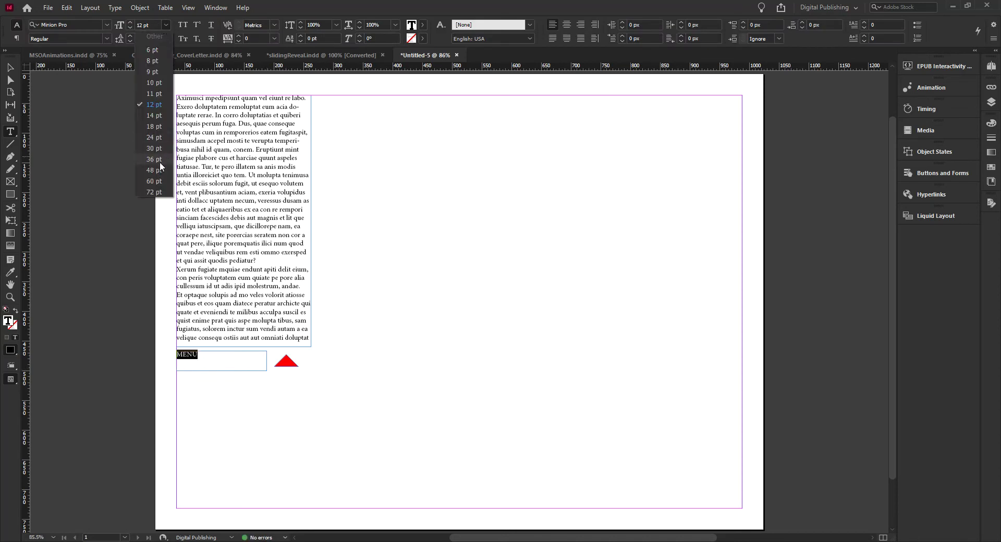
left_click(154, 149)
Step: Widen the MENU frame to about 226 px so it matches the text frame above and spans the triangle
left_click(10, 68)
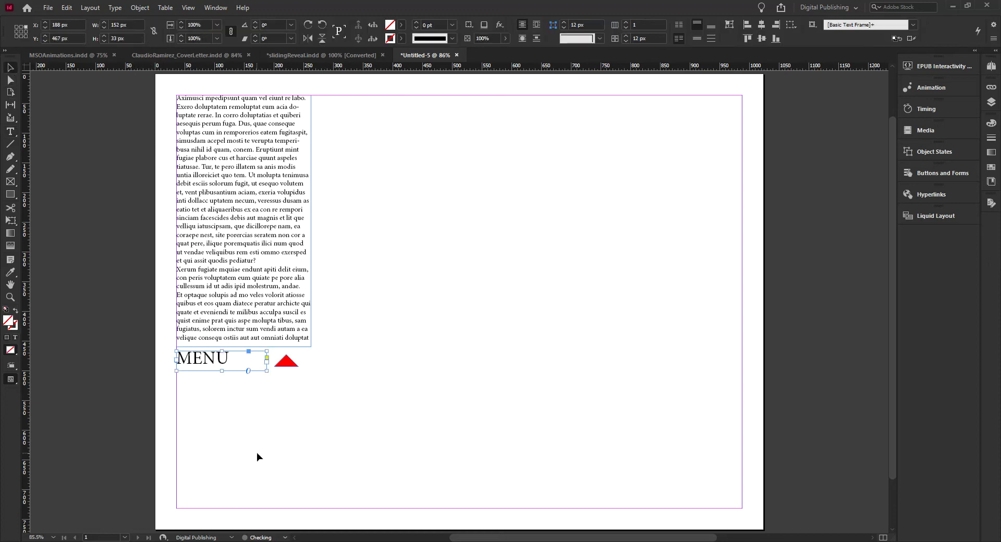
left_click(233, 368)
left_click_drag(267, 361, 236, 361)
left_click(224, 398)
left_click(234, 365)
left_click_drag(235, 361, 286, 365)
left_click(291, 409)
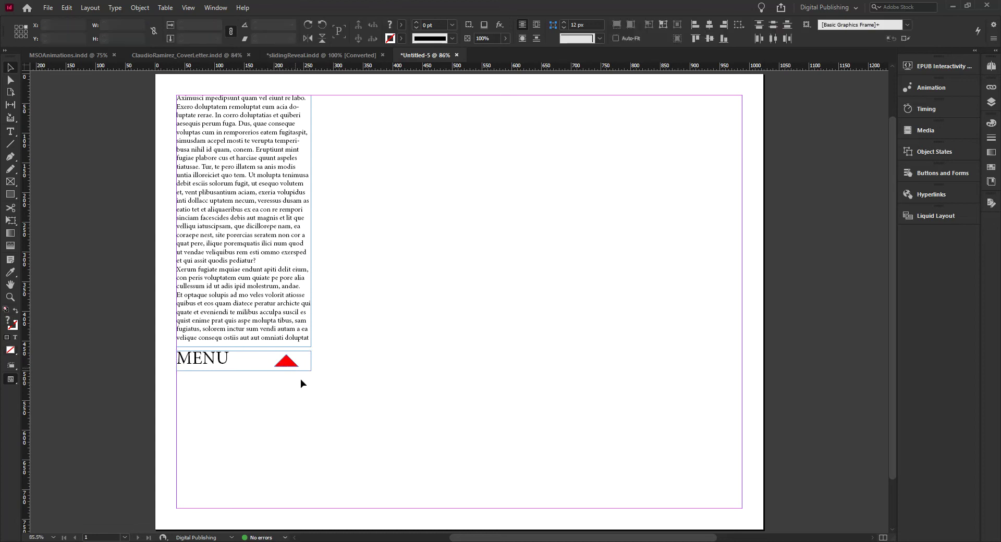
Step: Bring the red triangle to the front, above the MENU frame
left_click(286, 365)
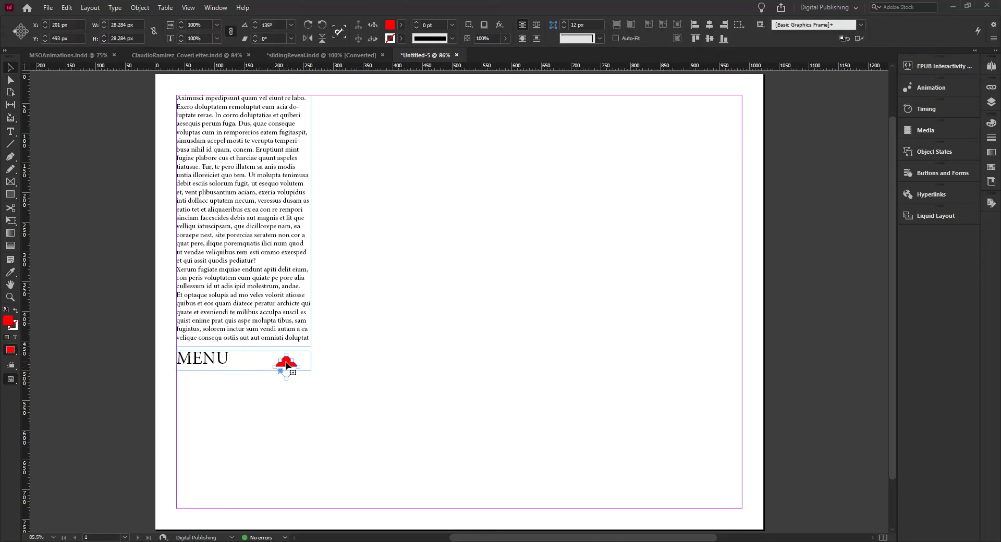
right_click(286, 365)
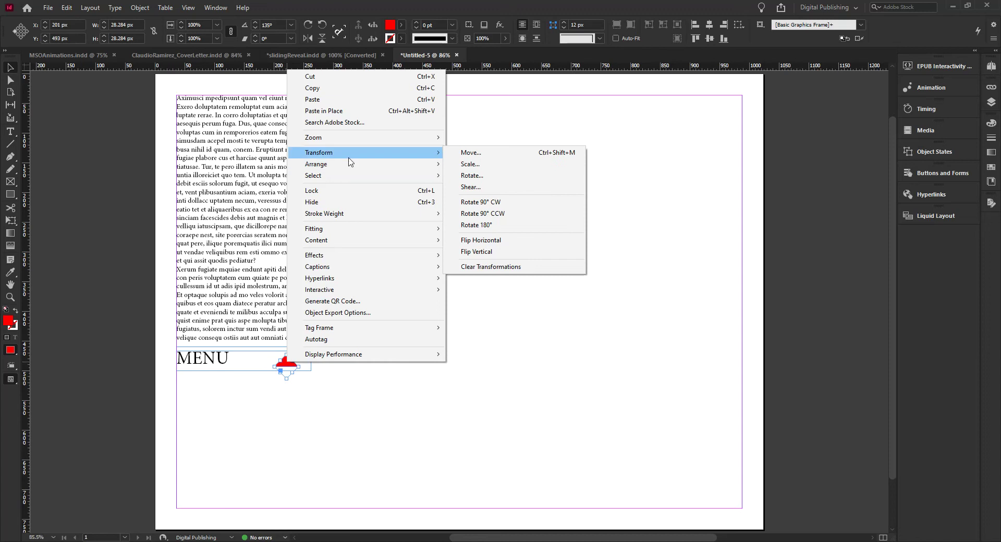
mouse_move(352, 164)
left_click(481, 164)
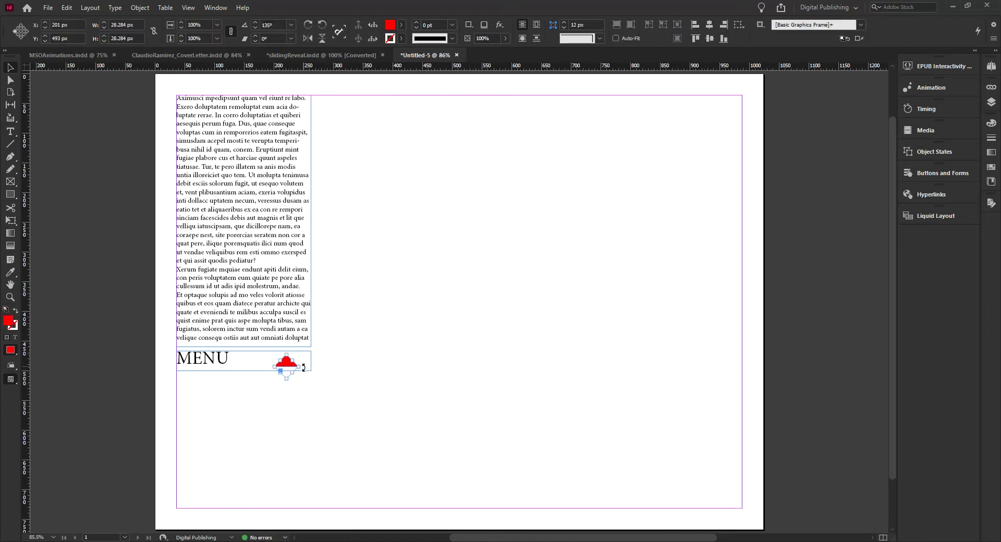
left_click(271, 355)
left_click_drag(306, 401, 198, 367)
left_click(305, 409)
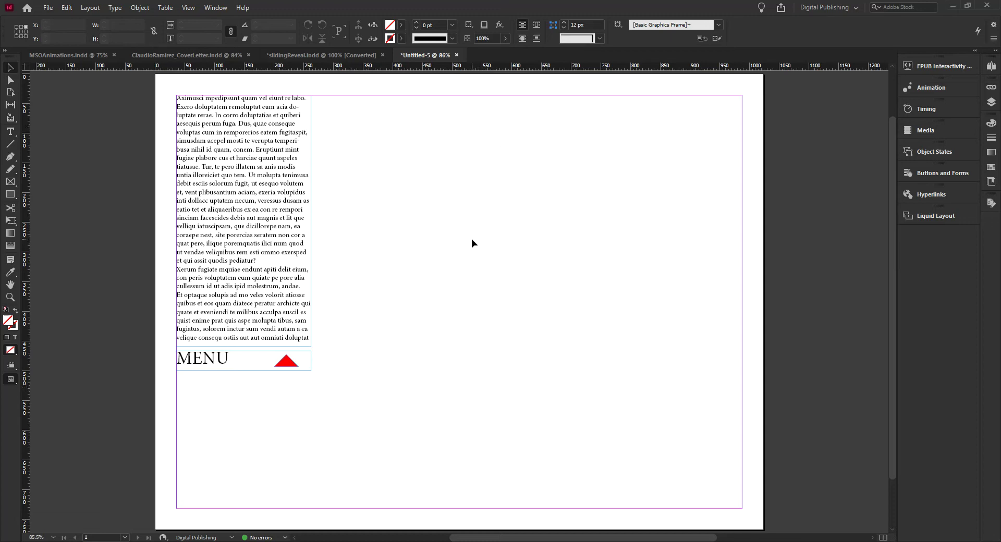
Step: Show the page in preview mode and move the red triangle close beside the MENU text
key("w")
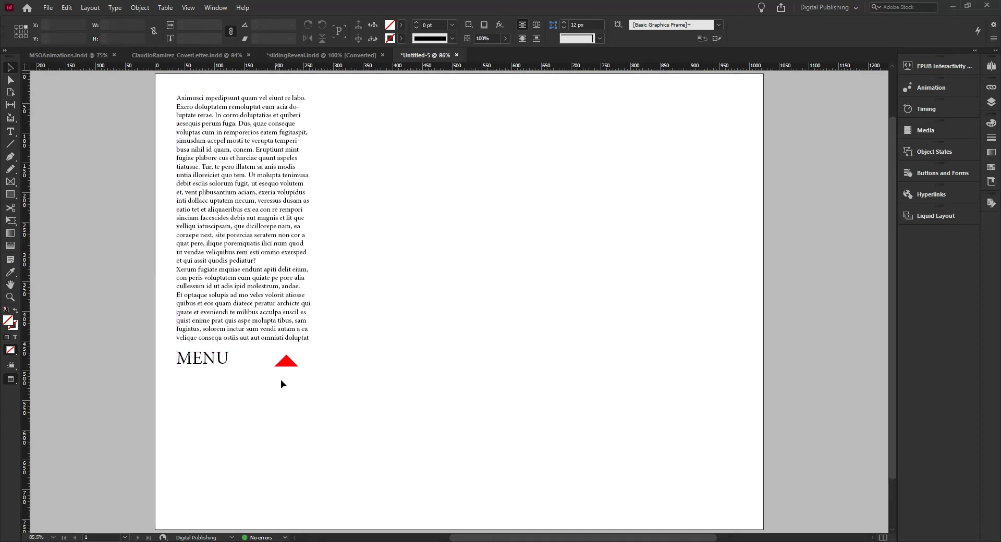
mouse_move(286, 362)
left_mouse_down()
mouse_move(252, 361)
mouse_move(297, 363)
left_mouse_up()
left_click(208, 358, "shift")
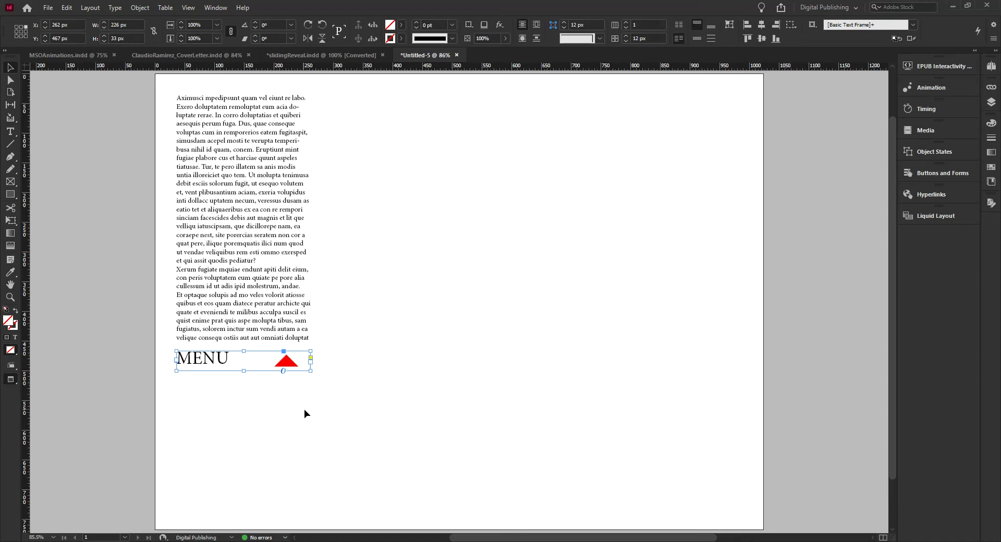
left_click(303, 380)
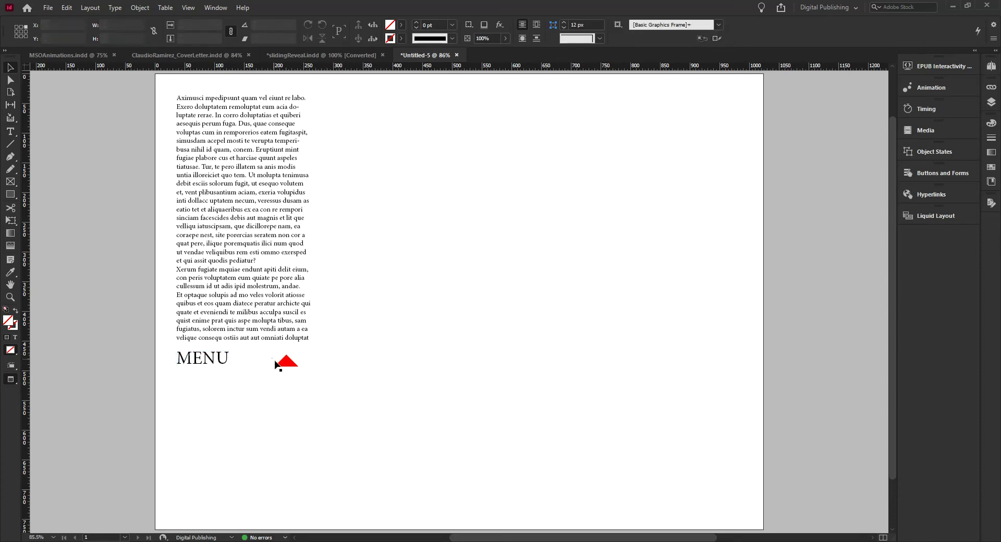
left_click_drag(286, 366, 257, 366)
left_click(285, 398)
left_click(256, 364)
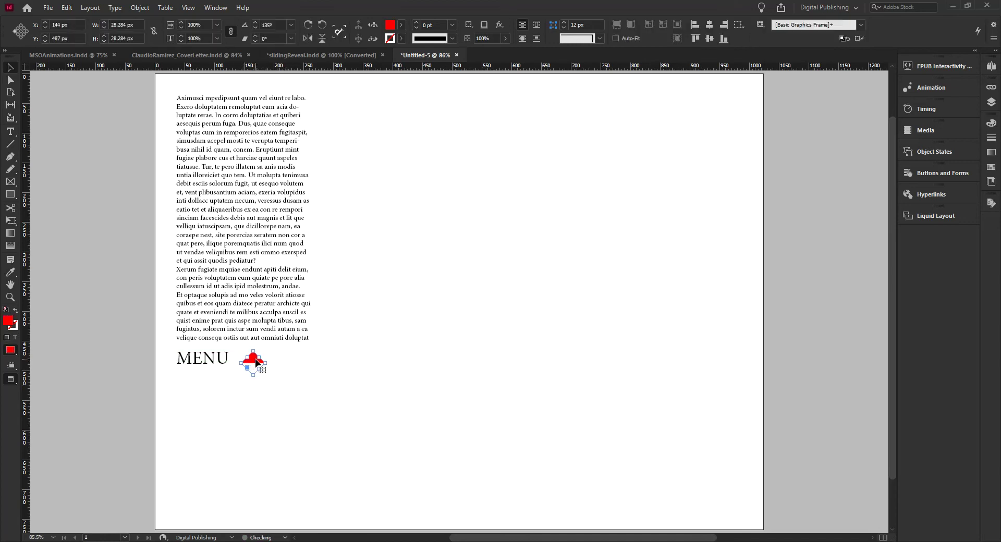
left_click_drag(257, 364, 256, 365)
left_click(237, 405)
left_click(256, 364)
left_click_drag(256, 364, 256, 365)
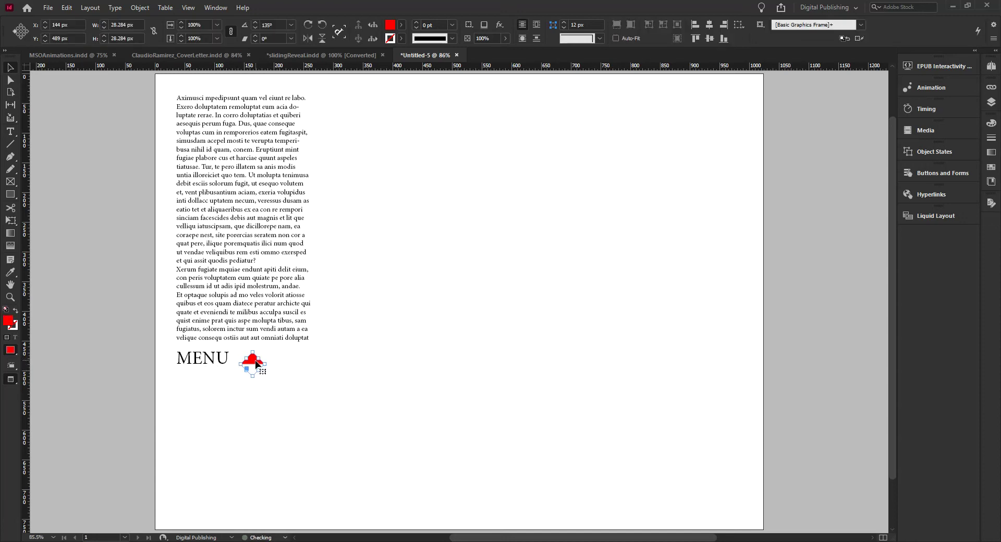
left_click(223, 365)
left_click(268, 399)
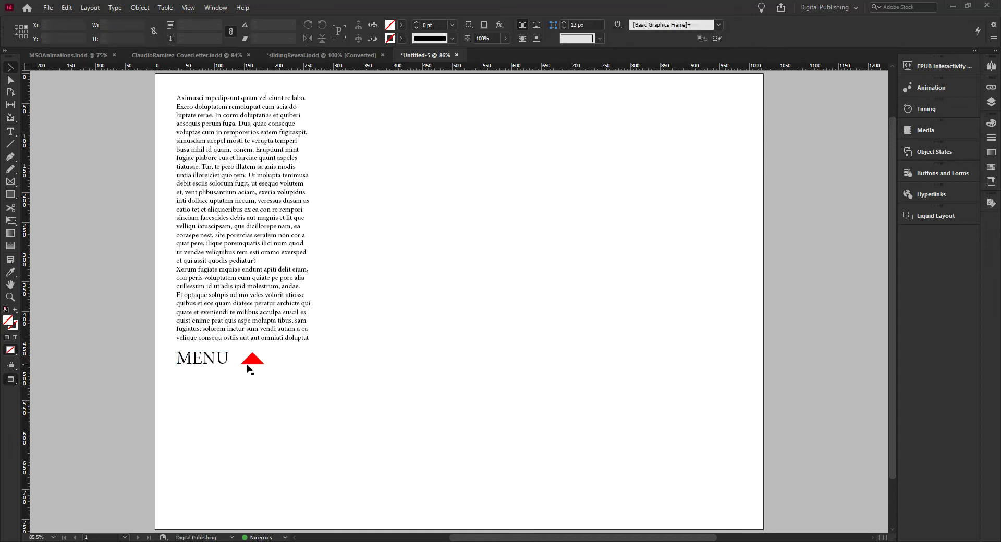
Step: Try to nudge the MENU frame 1 px to the right
left_click(211, 363)
key("Right")
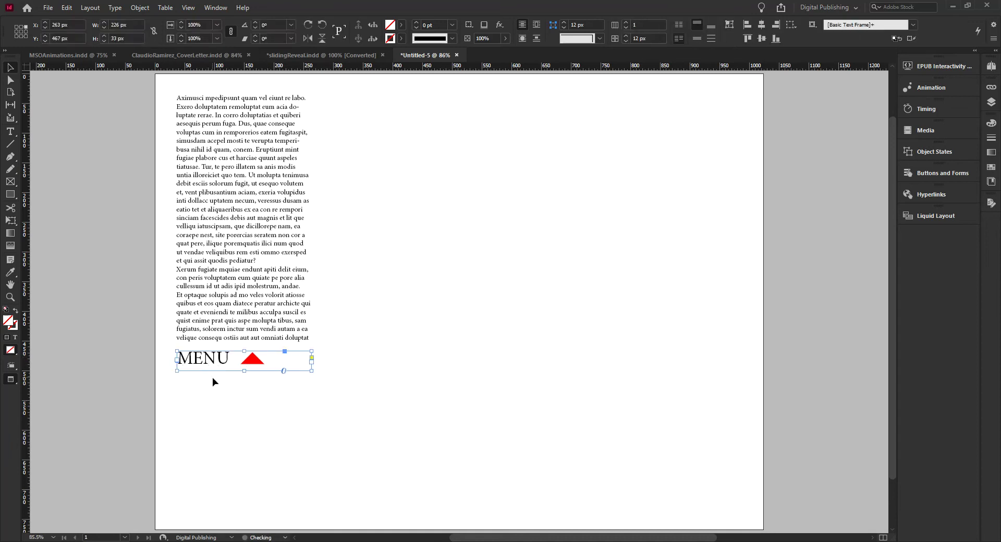
left_click(239, 412)
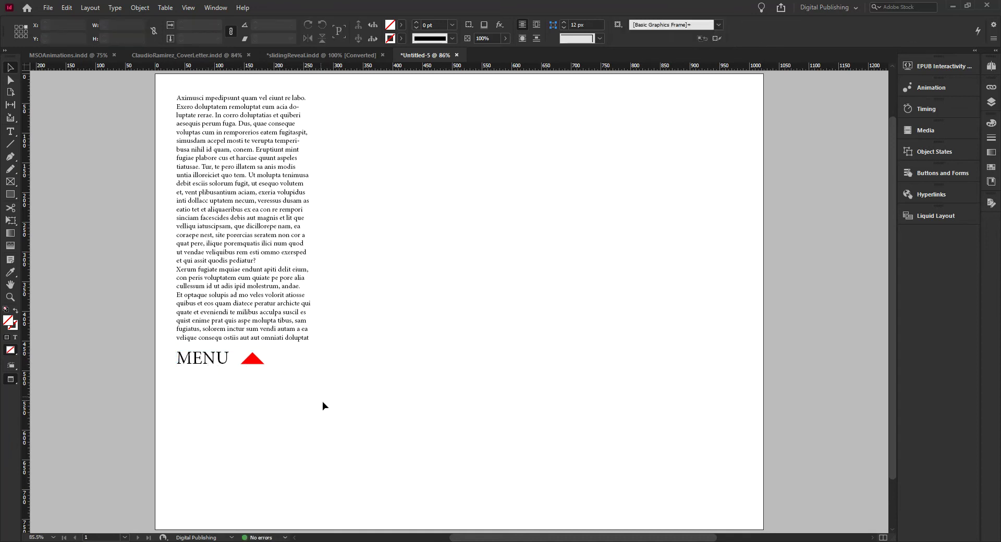
Step: Convert both the MENU frame and the red triangle into objects of the Button type
left_click_drag(274, 403, 198, 359)
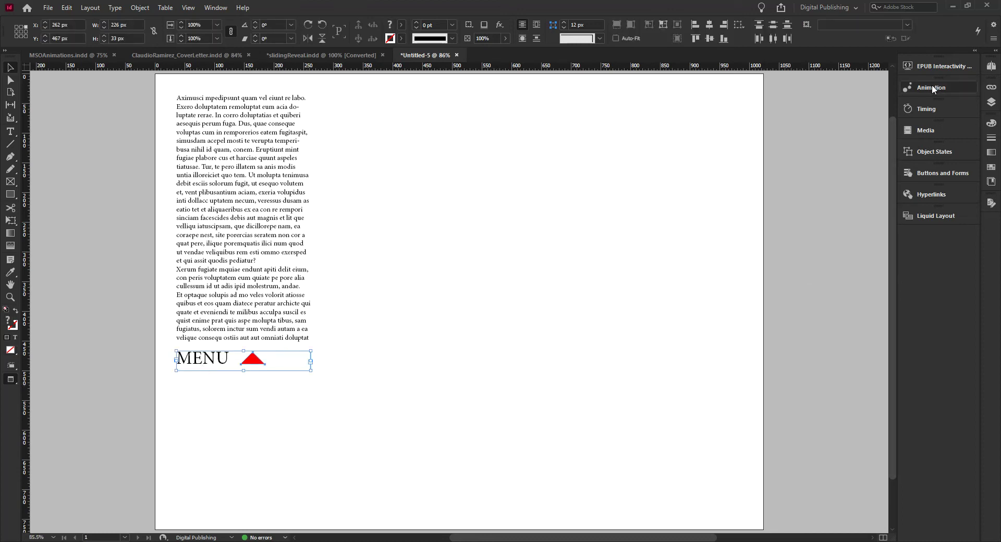
left_click(929, 174)
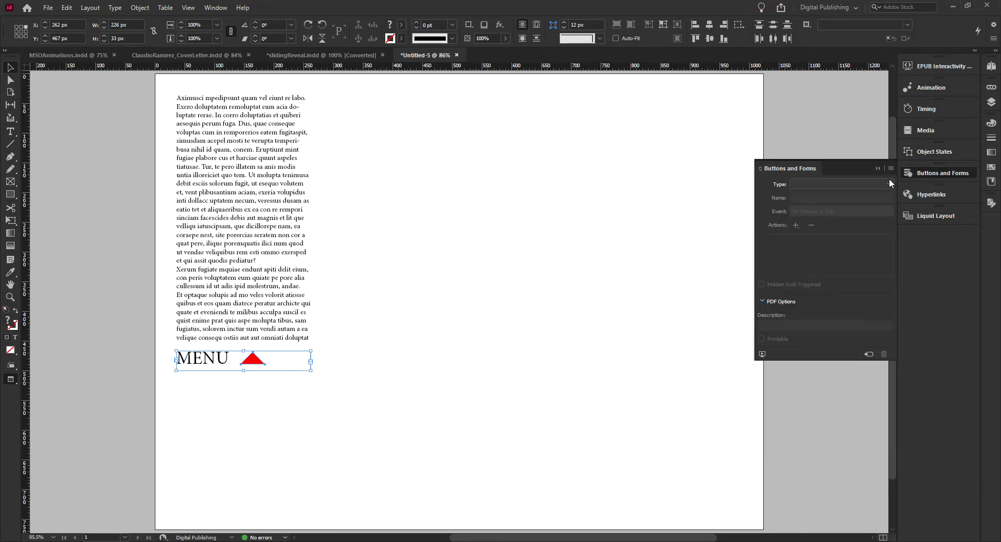
left_click(890, 183)
left_click(825, 193)
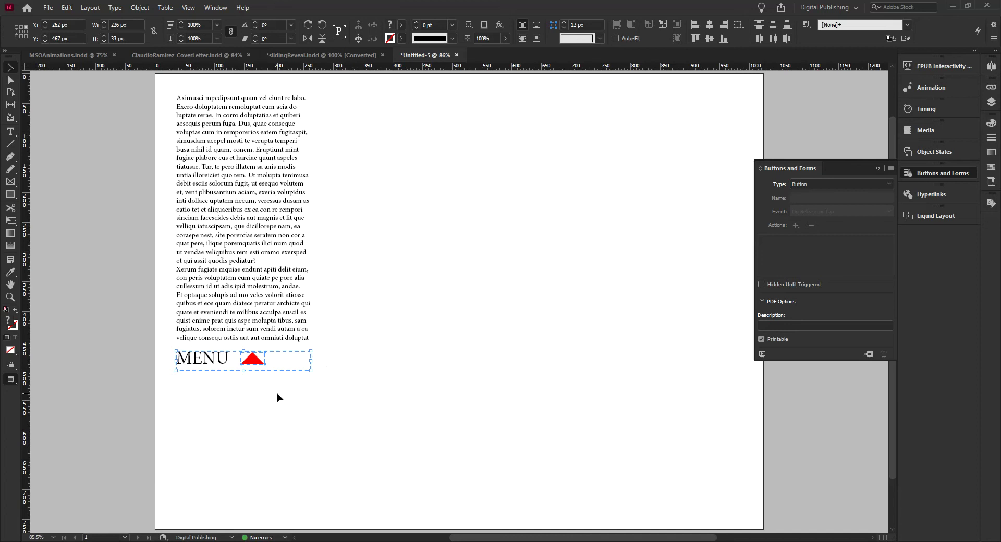
Step: Move the triangle button and the MENU button down, away from the placeholder text
left_click(255, 361)
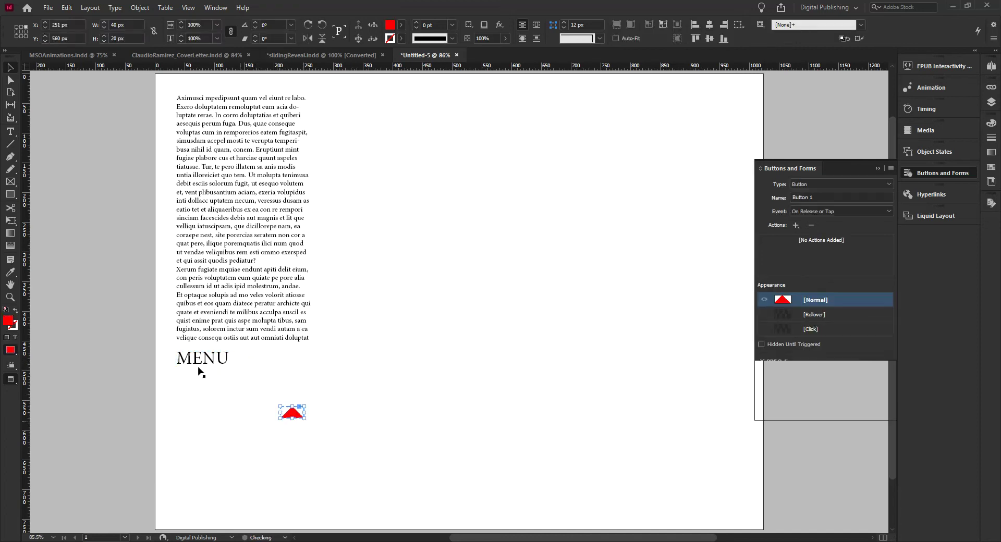
left_click_drag(208, 359, 215, 401)
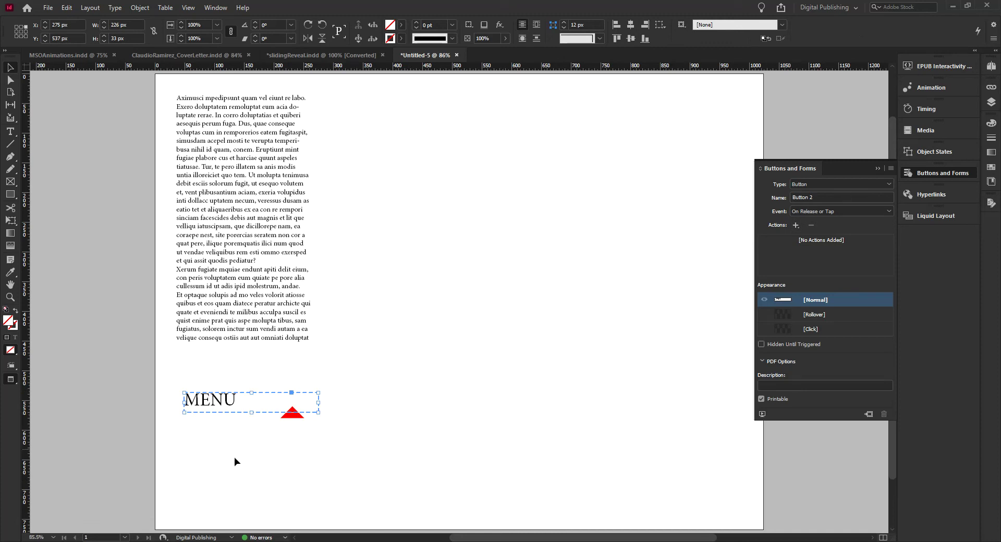
Step: Undo the last button moves and the conversion of the MENU frame and the red triangle into separate buttons
key("ctrl+z")
key("ctrl+z")
key("ctrl+z")
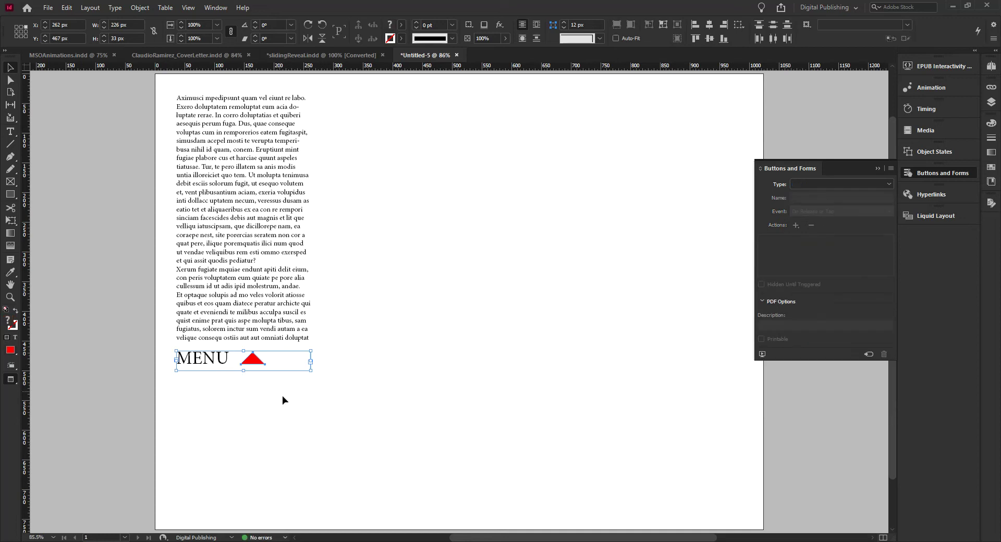
key("ctrl+z")
key("ctrl+z")
key("ctrl+z")
Step: Group the MENU frame with the red triangle and convert the group into a single object of the Button type
left_click_drag(155, 355, 314, 387)
left_click_drag(315, 395, 187, 357)
key("shift+Escape")
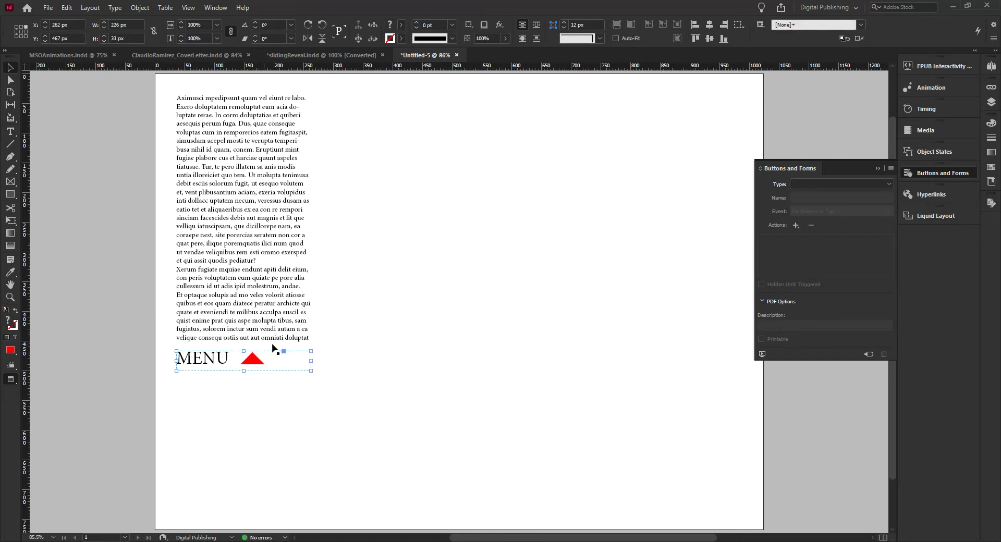
left_click(885, 184)
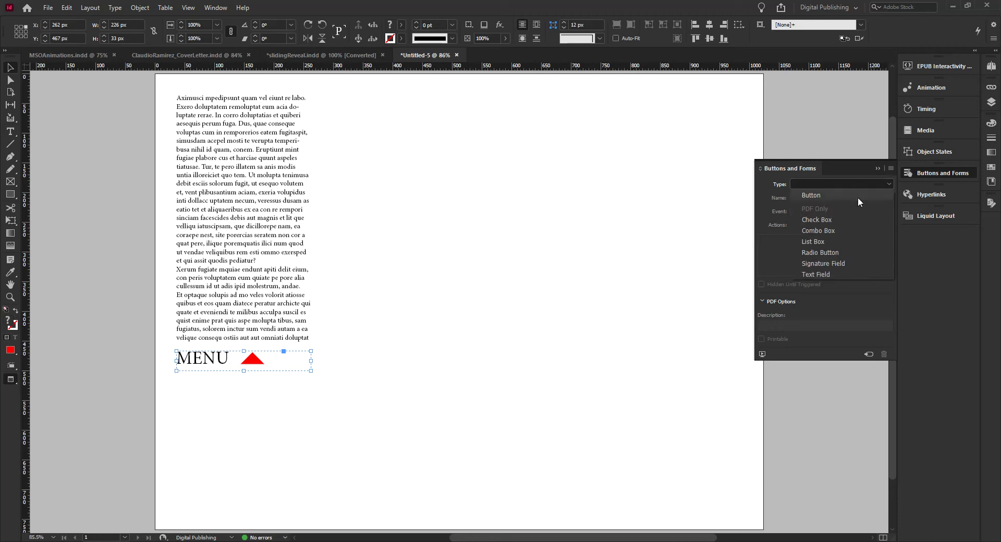
left_click(822, 197)
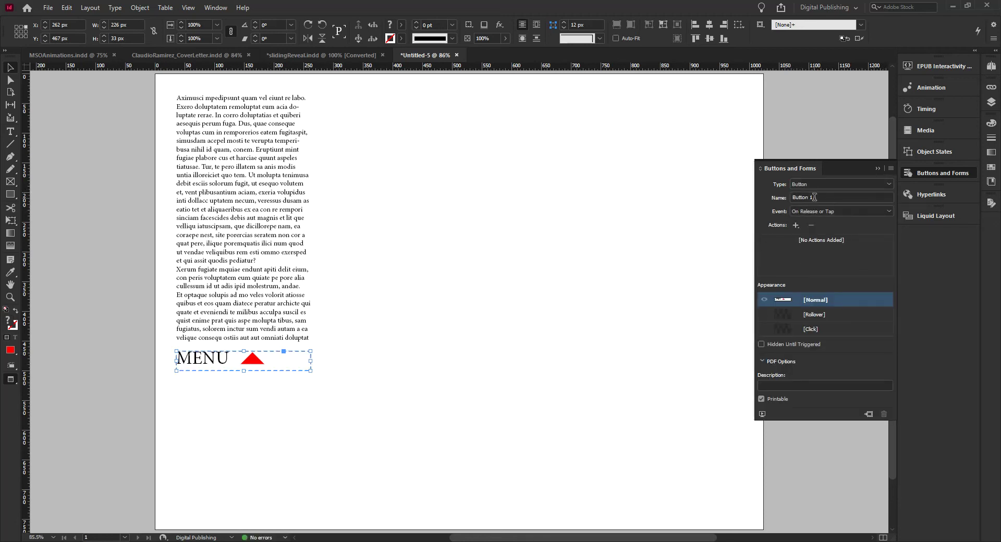
Step: Name the grouped MENU button CloseBtn
left_click(771, 198)
type("Close")
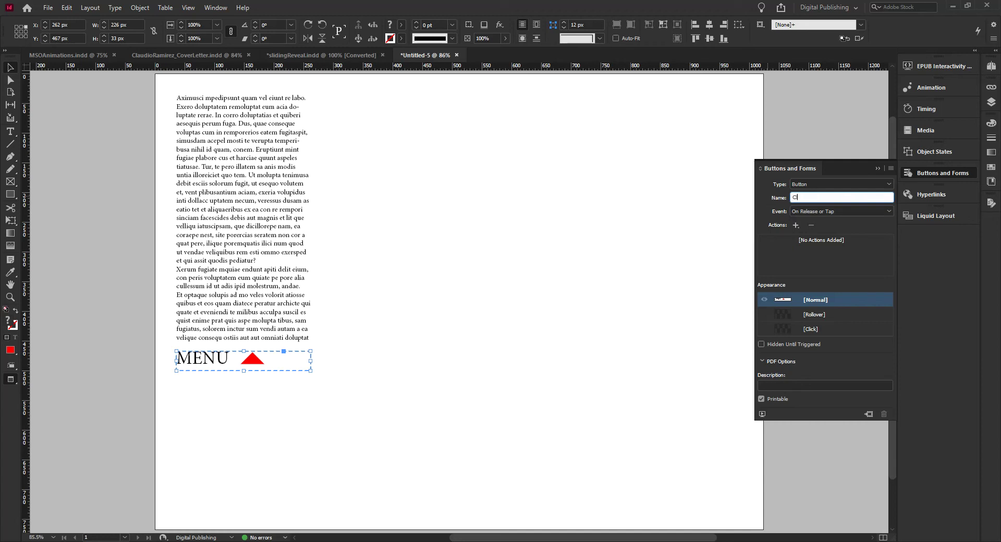
key("Return")
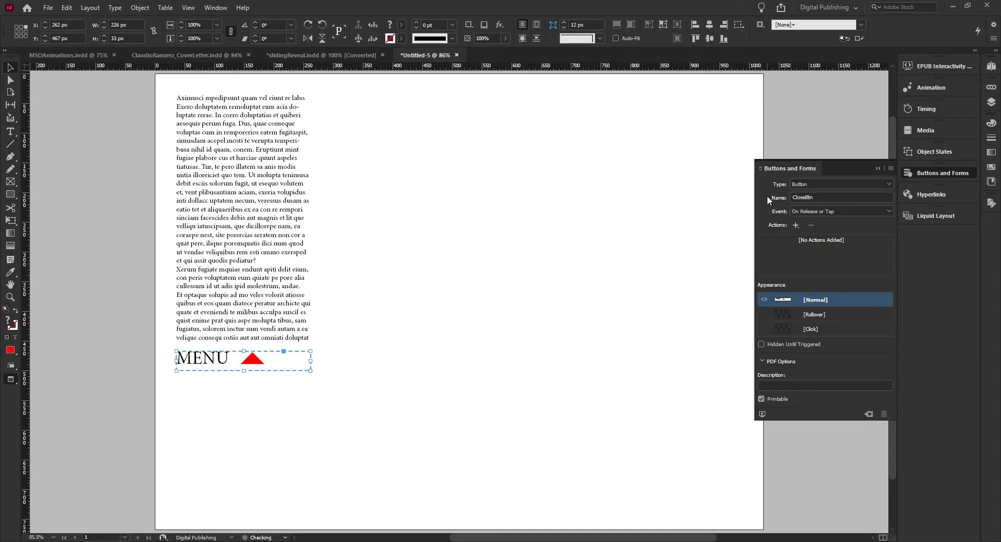
Step: Group the placeholder text frame together with the MENU button below it
left_click(273, 333)
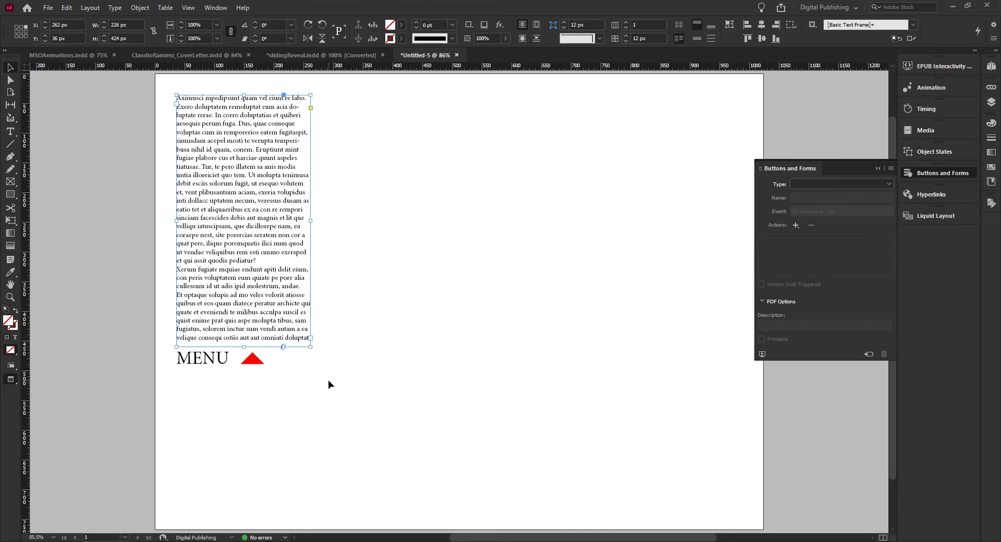
left_click_drag(365, 403, 183, 245)
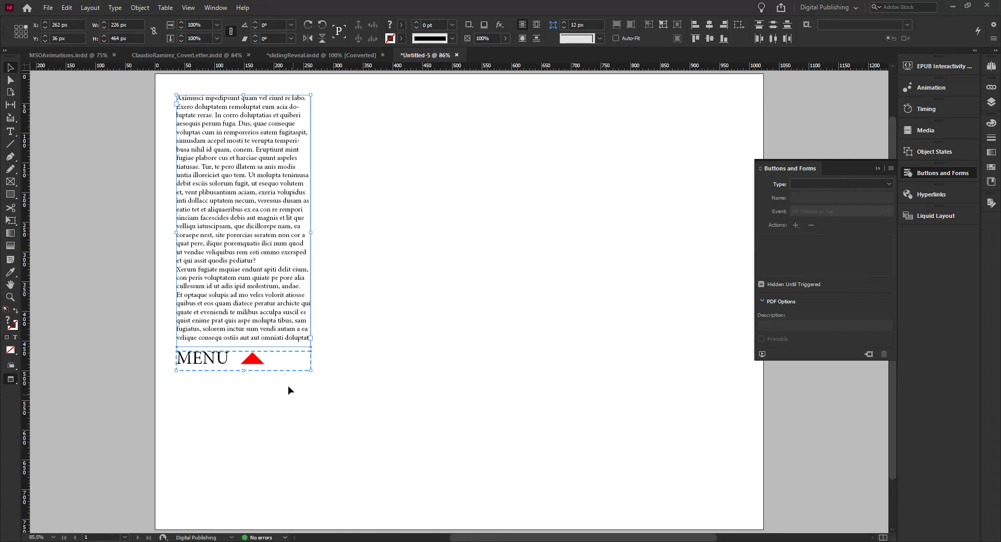
left_click_drag(353, 378, 181, 265)
key("ctrl+g")
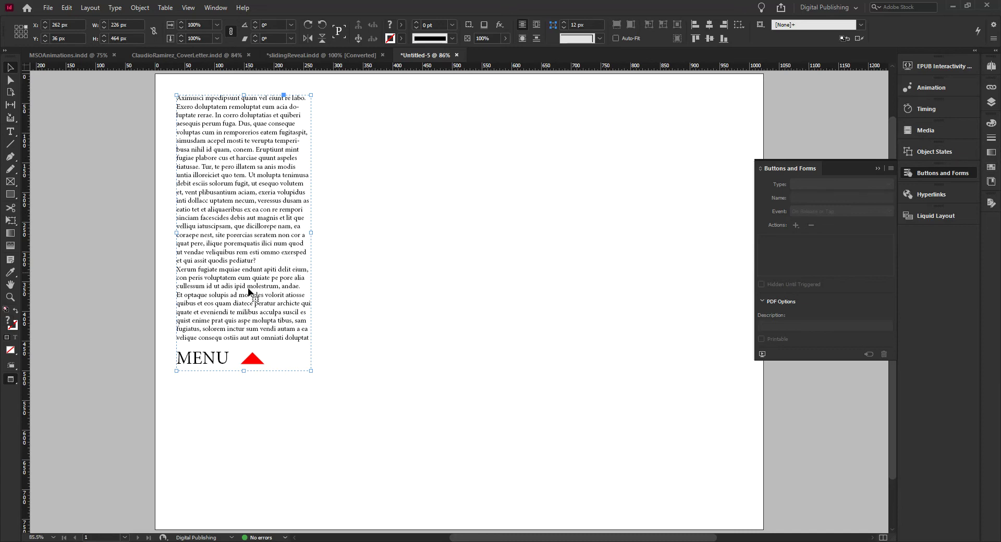
Step: Convert the text and MENU group into a multi-state object, keeping the default state names
left_click(929, 151)
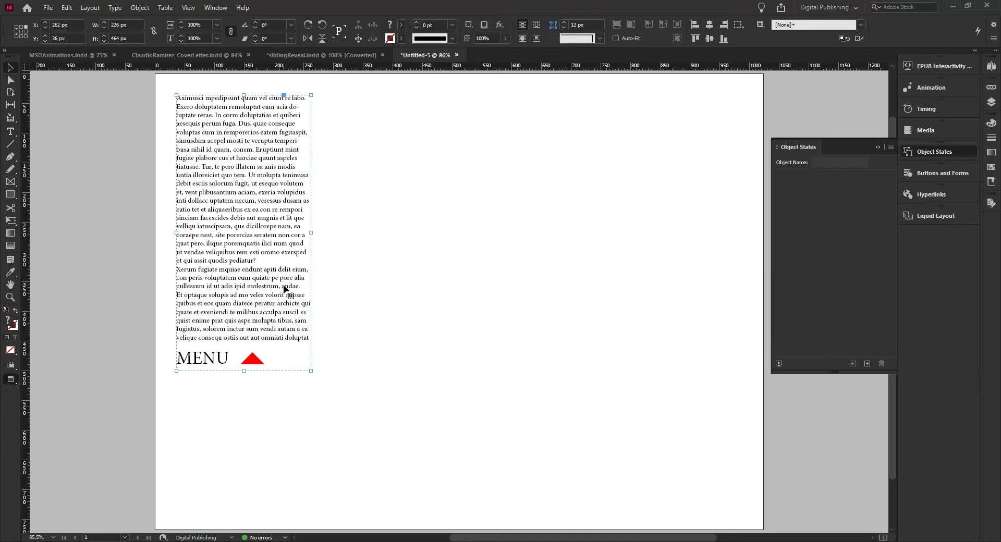
left_click(868, 364)
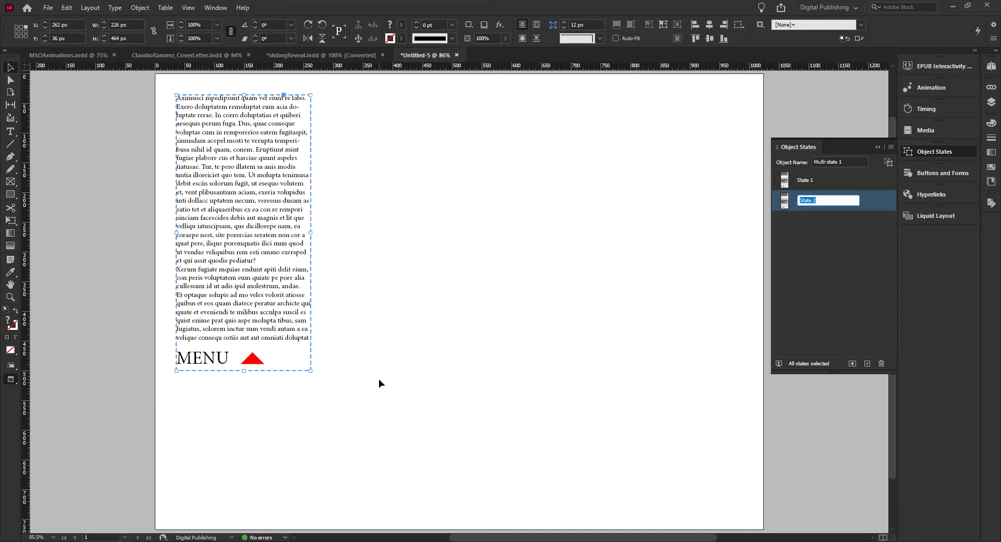
key("Return")
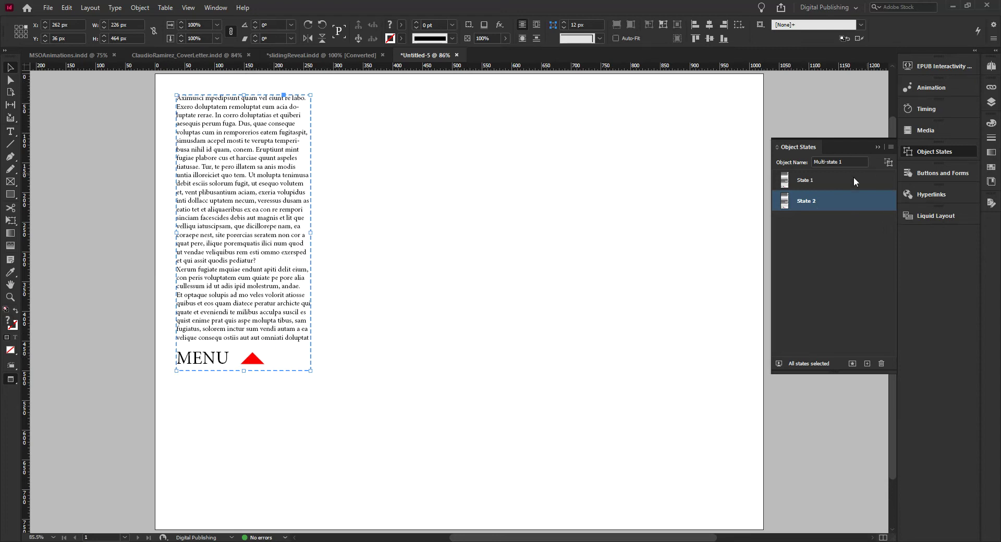
Step: Rename State 1 of the multi-state object as Begin and State 2 as End
left_click(806, 182)
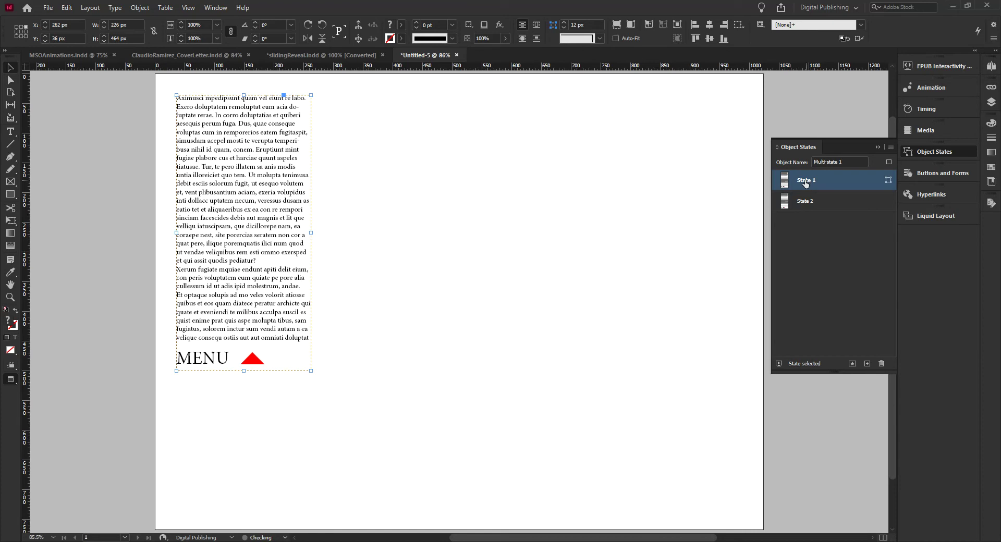
double_click(806, 183)
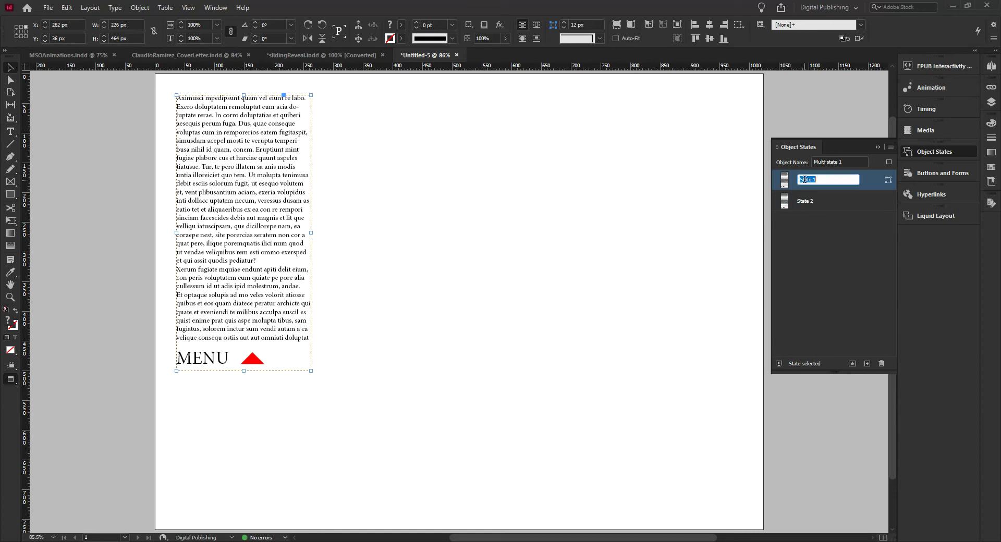
type("Begin")
key("Return")
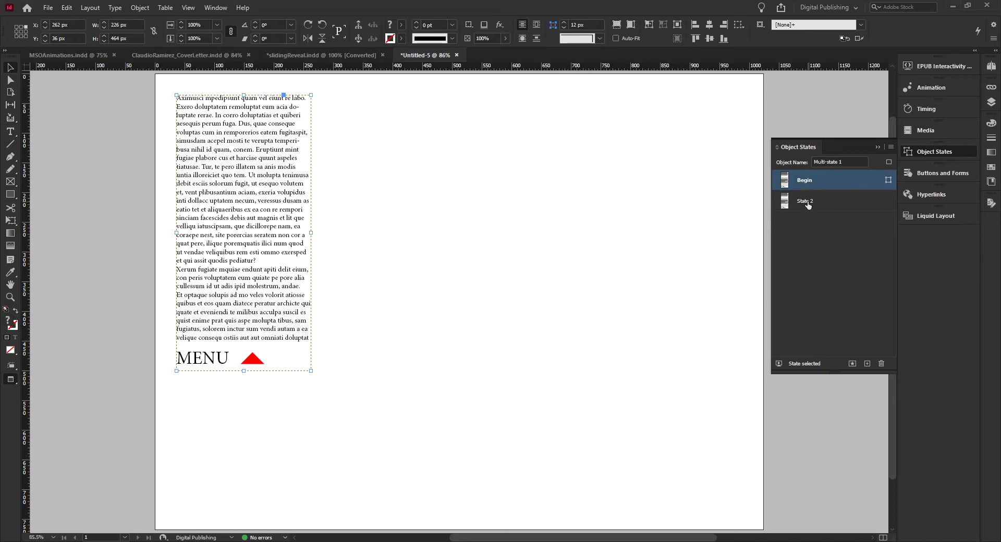
left_click(808, 203)
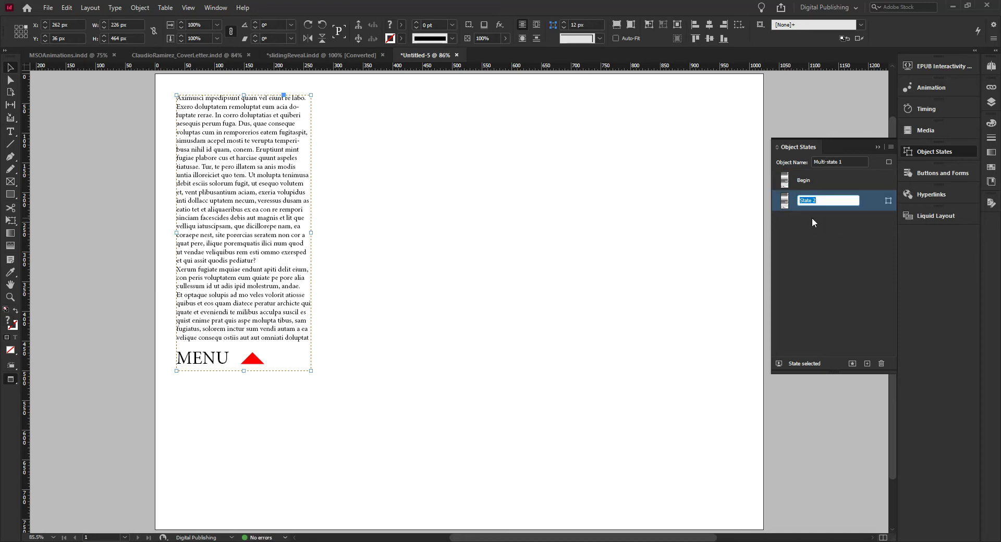
type("End")
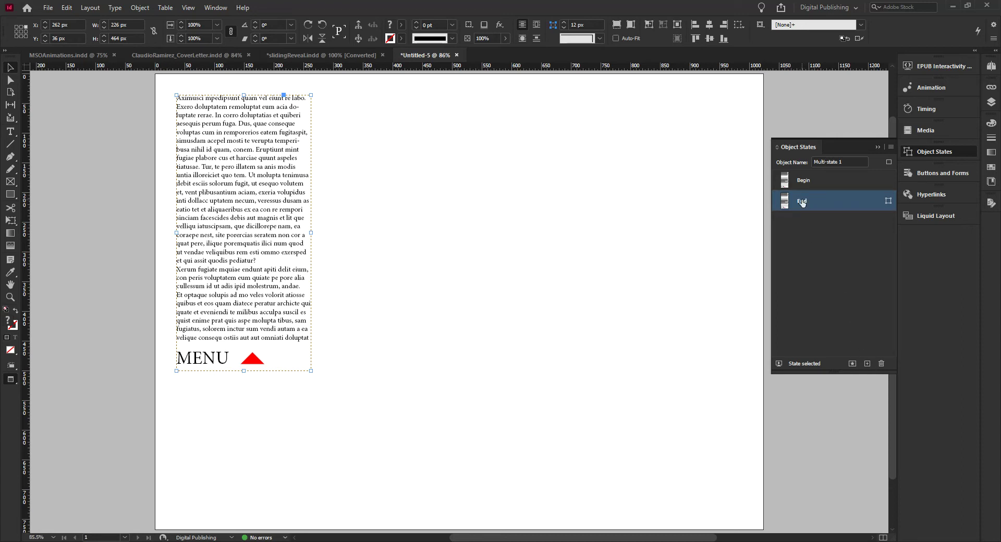
Step: Add a third state duplicated from End and name it Middle
left_click(867, 363)
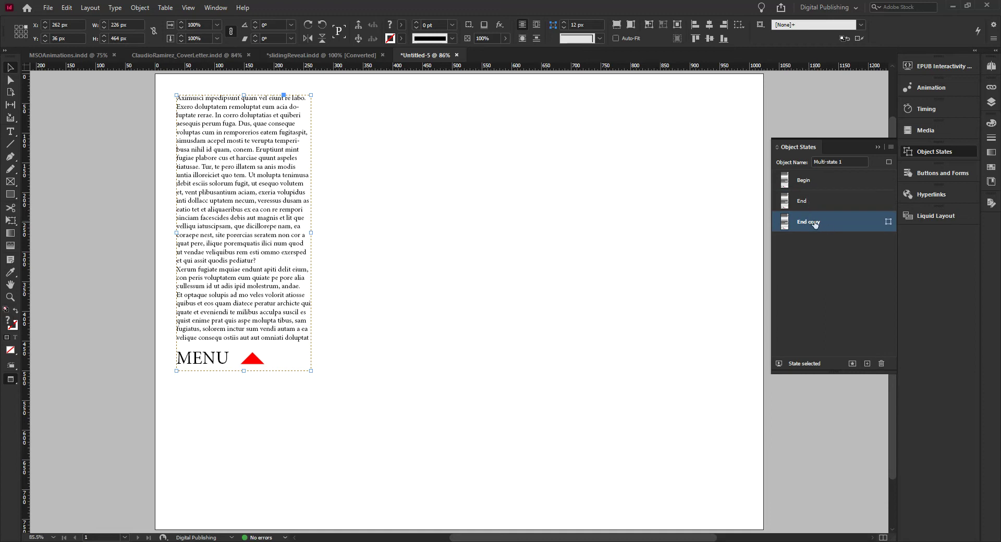
double_click(815, 225)
type("Midd")
Step: Switch through the Begin, End and Middle states to compare their contents
left_click(803, 177)
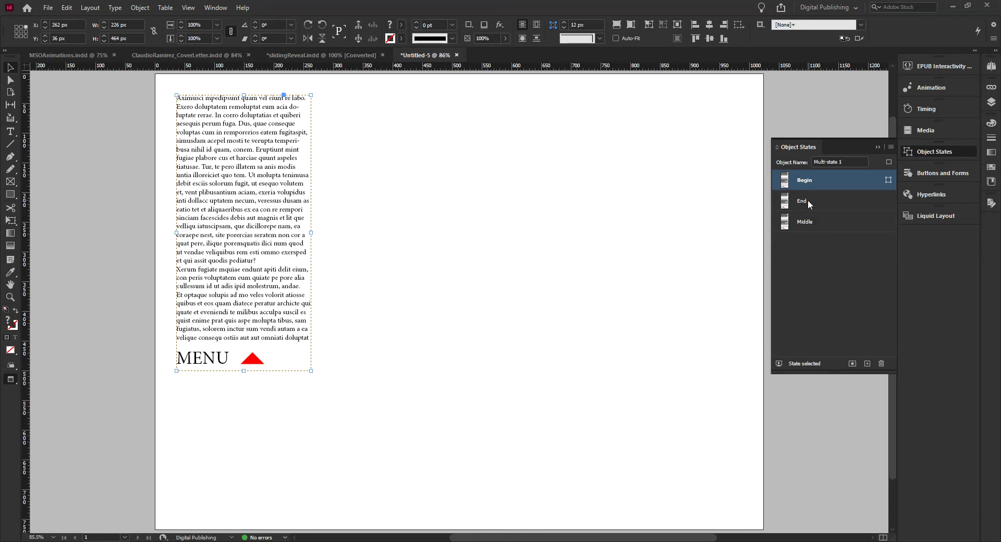
left_click(809, 201)
left_click(808, 225)
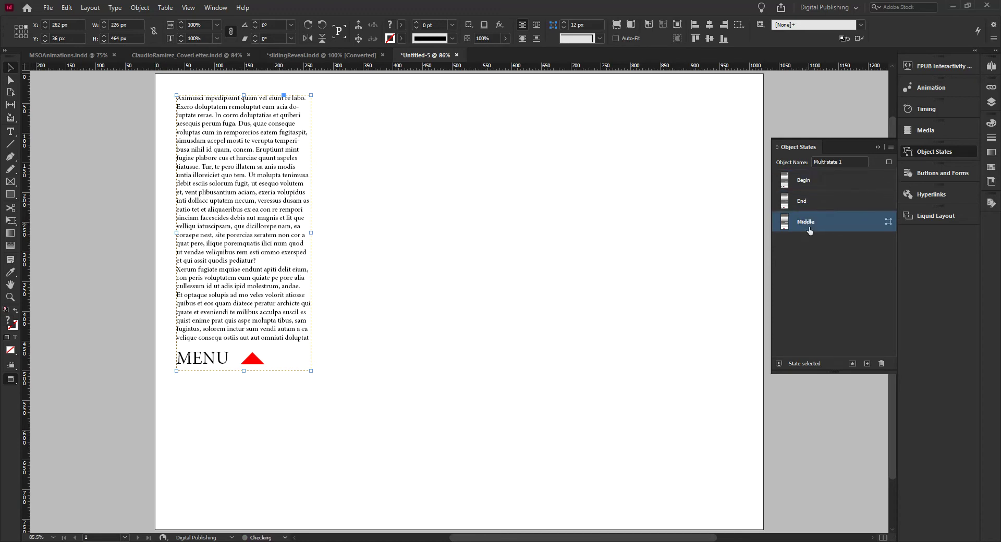
left_click(810, 189)
left_click(810, 203)
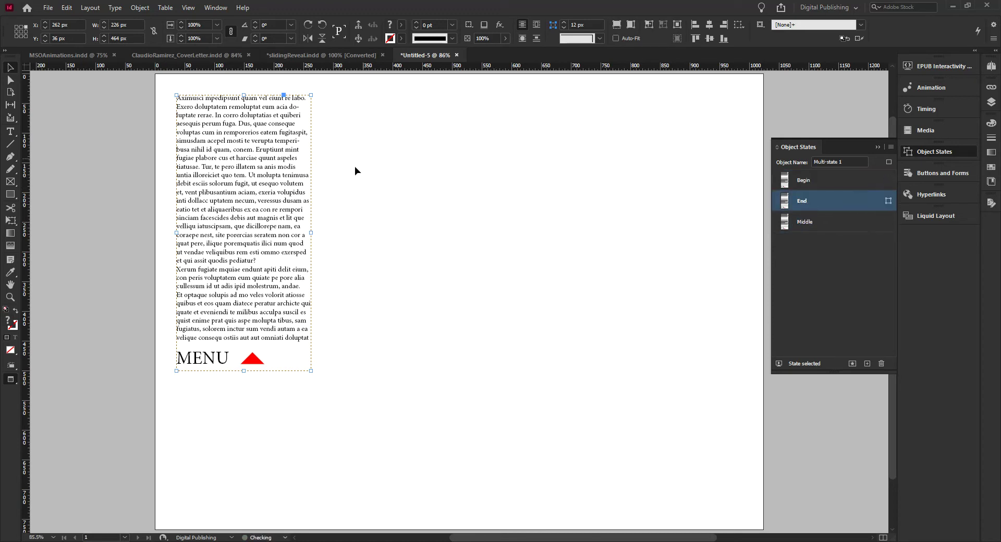
left_click(812, 222)
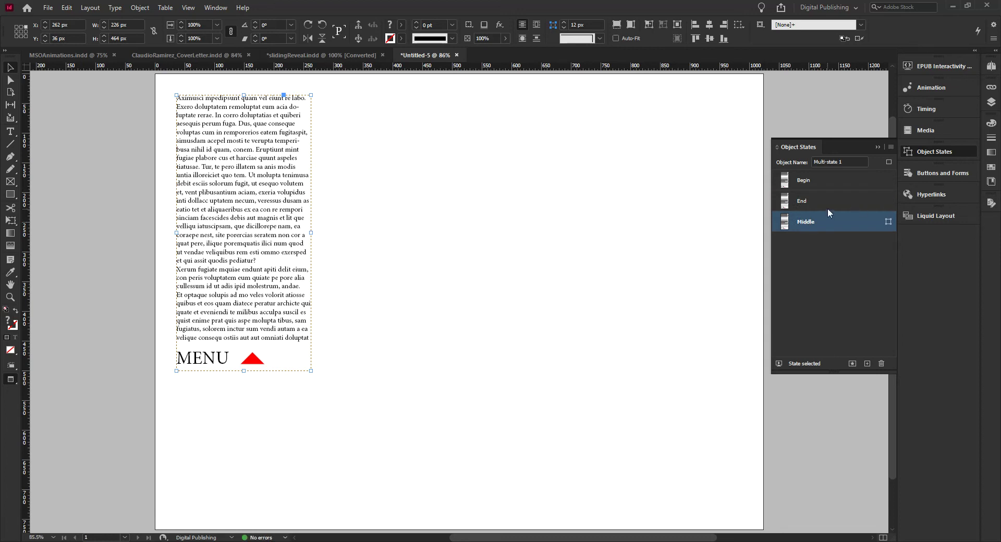
Step: Leave preview mode and move the contents of the Begin and End states up to Y -428 px, keeping only the MENU strip on the page
left_click(818, 178)
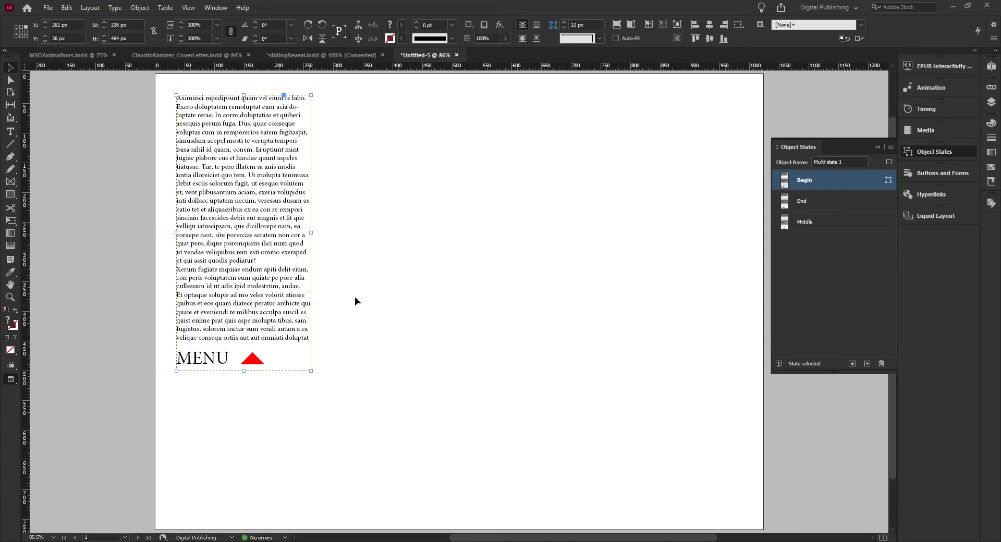
key("w")
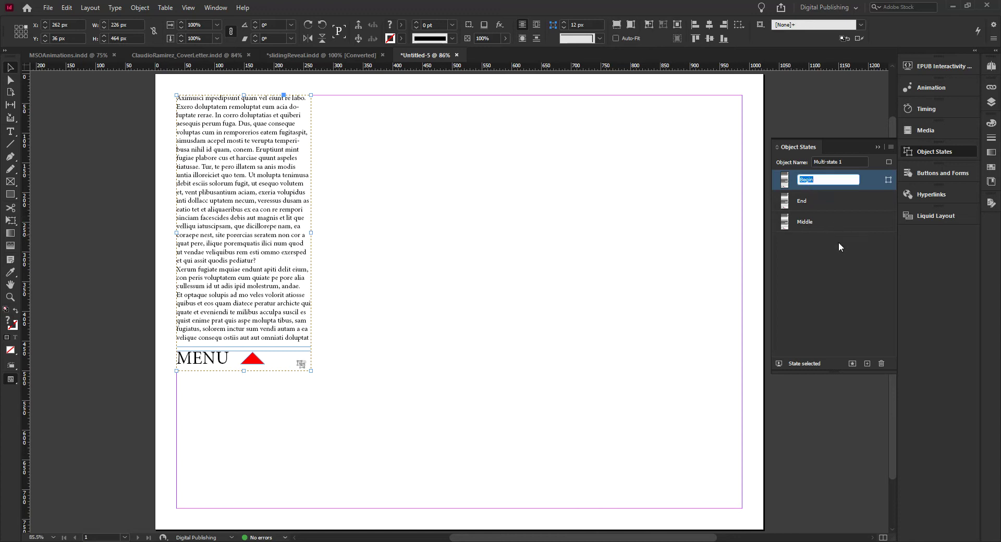
left_click_drag(233, 326, 262, 114)
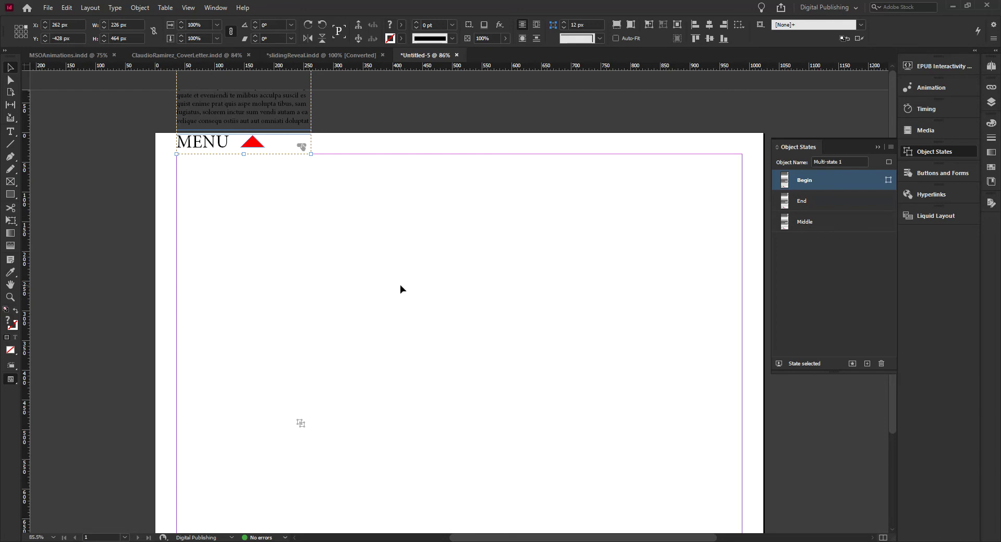
left_click(799, 204)
left_click_drag(208, 421, 281, 149)
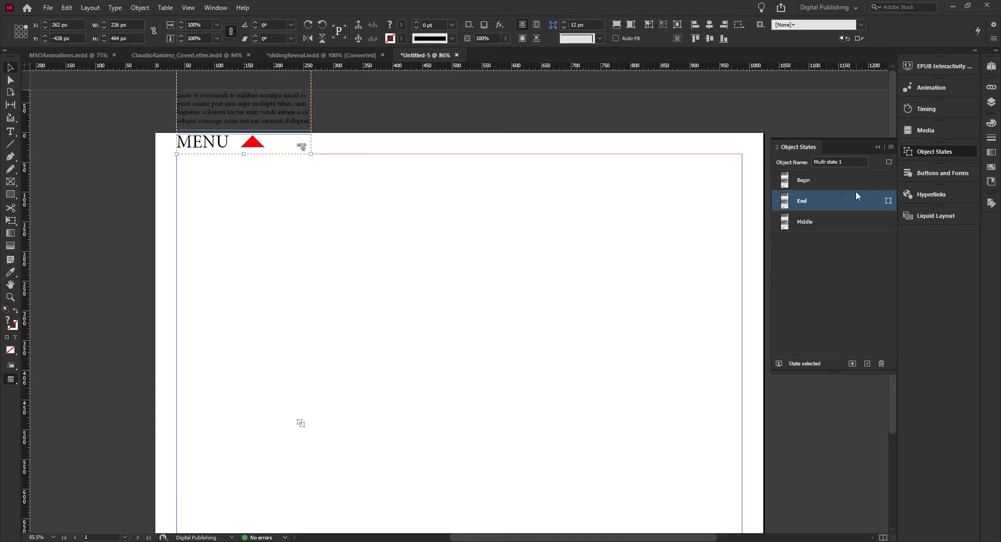
Step: Check the menu's position in the Begin, End and Middle states by switching between them
left_click(813, 182)
left_click(810, 196)
left_click(812, 181)
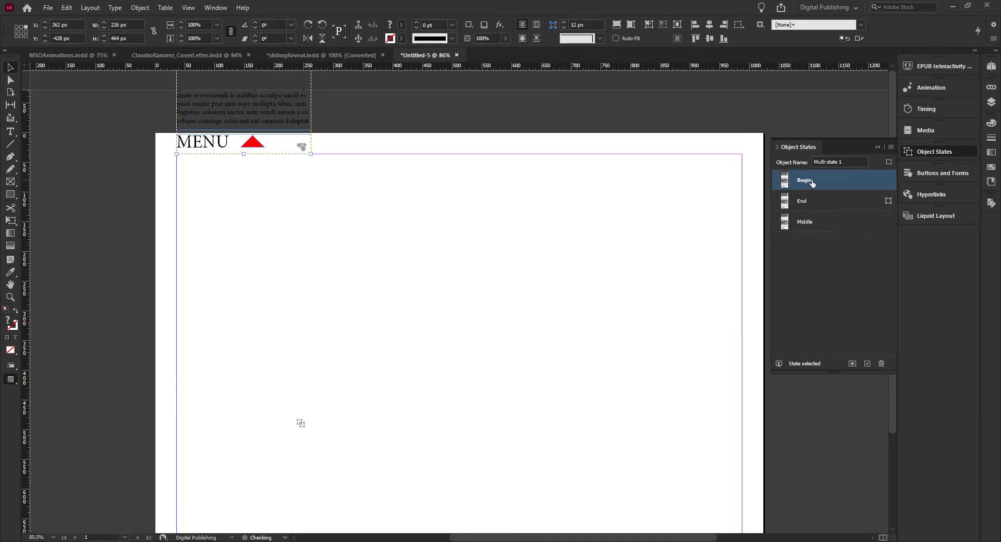
left_click(812, 198)
left_click(814, 183)
left_click(815, 199)
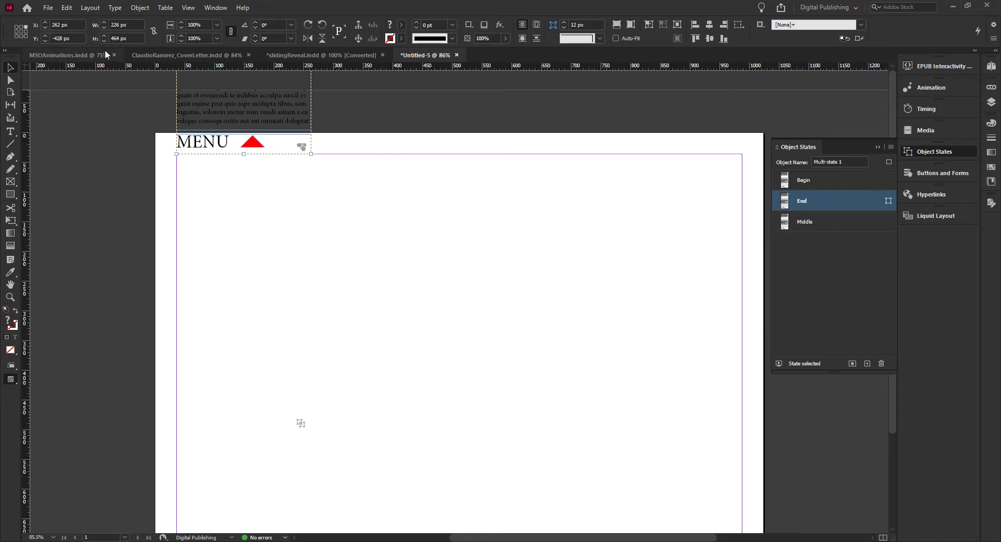
left_click(807, 222)
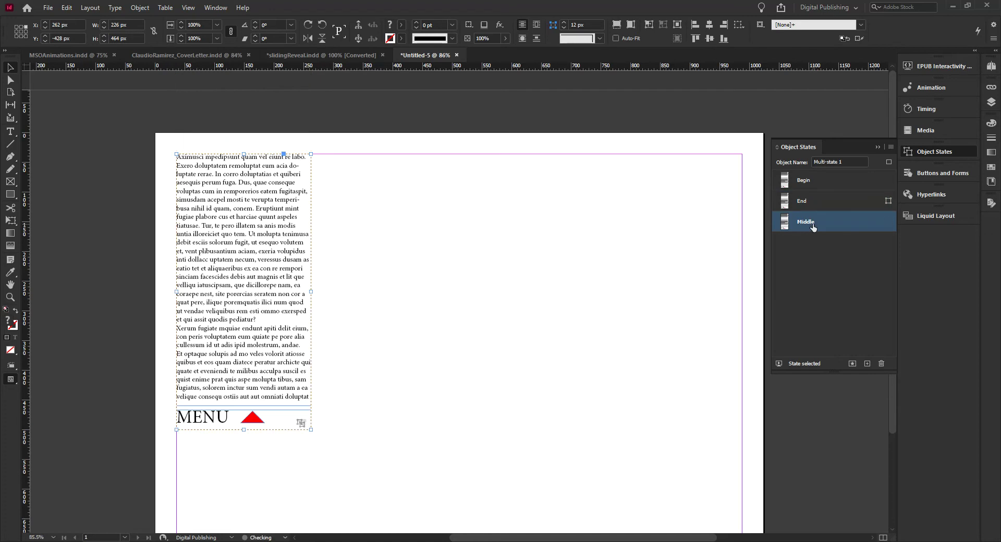
left_click(804, 181)
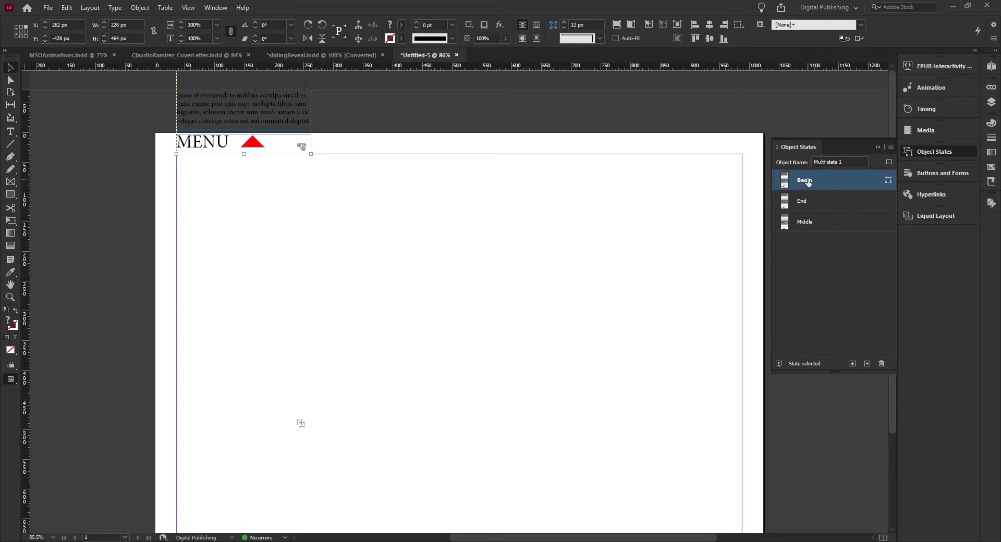
double_click(829, 180)
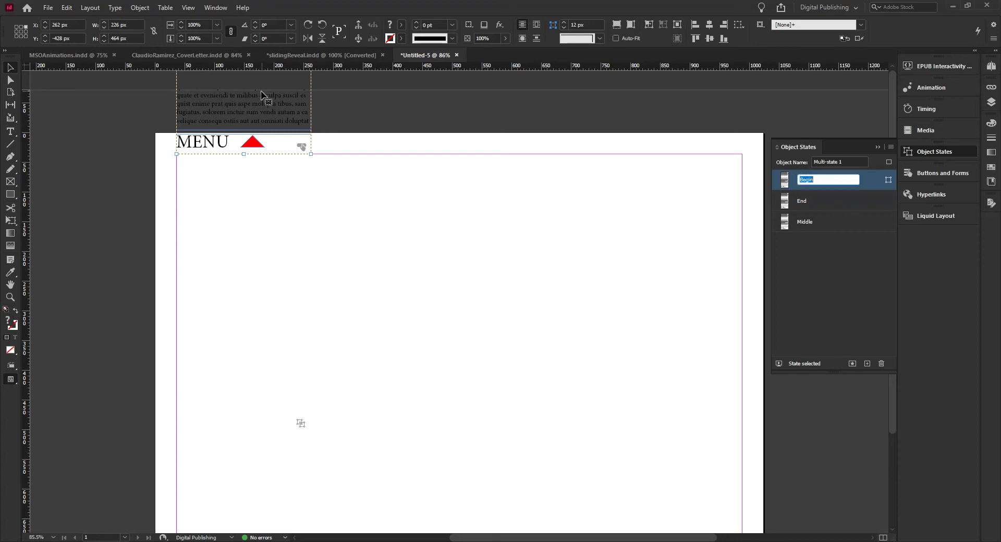
Step: Try selecting the CloseBtn button and text frame inside the Begin state, and return to selecting the whole multi-state object
left_click(257, 119)
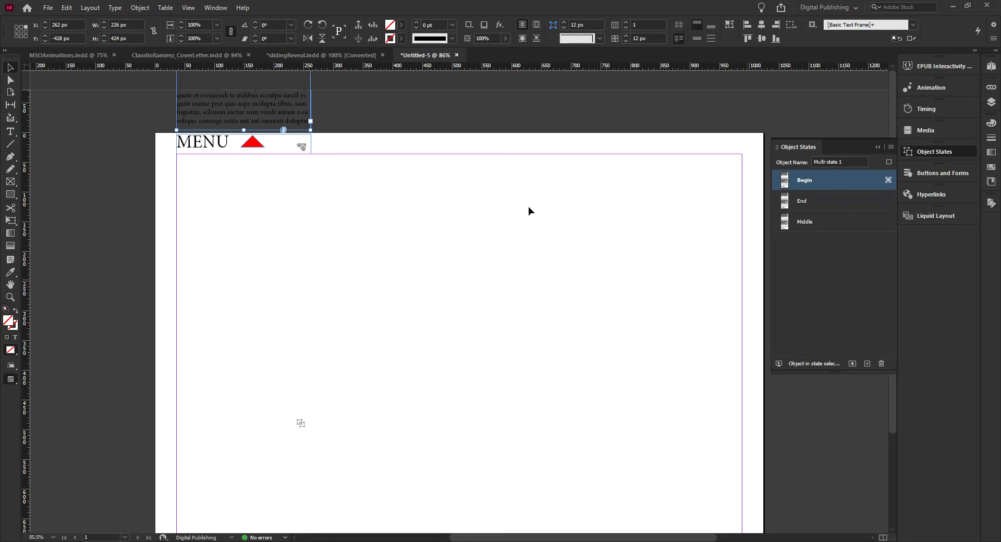
left_click(514, 170)
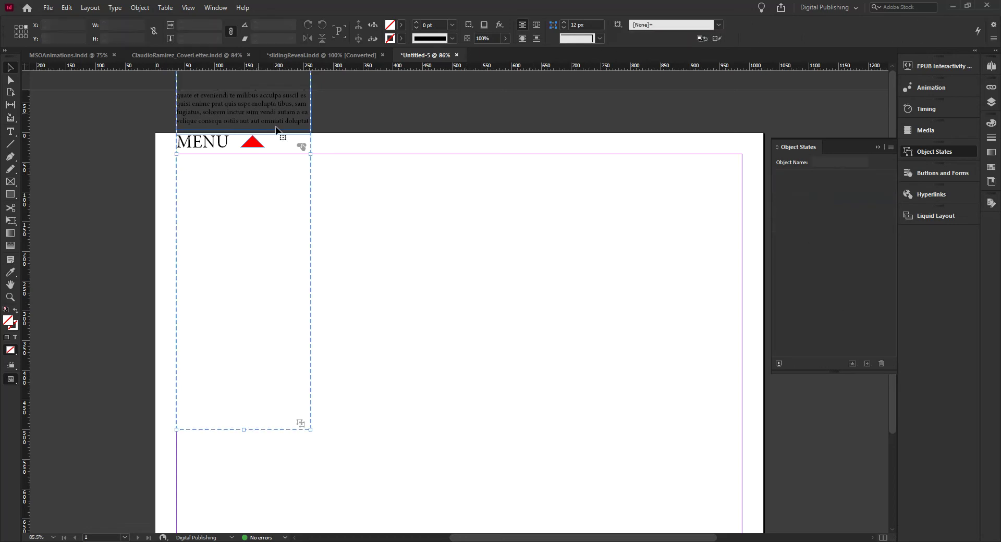
left_click(257, 110)
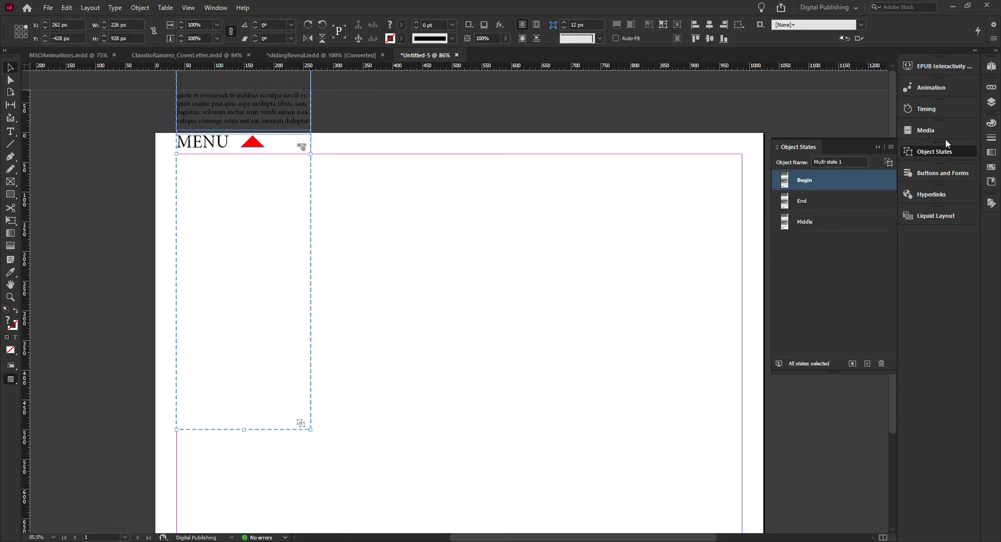
left_click(991, 103)
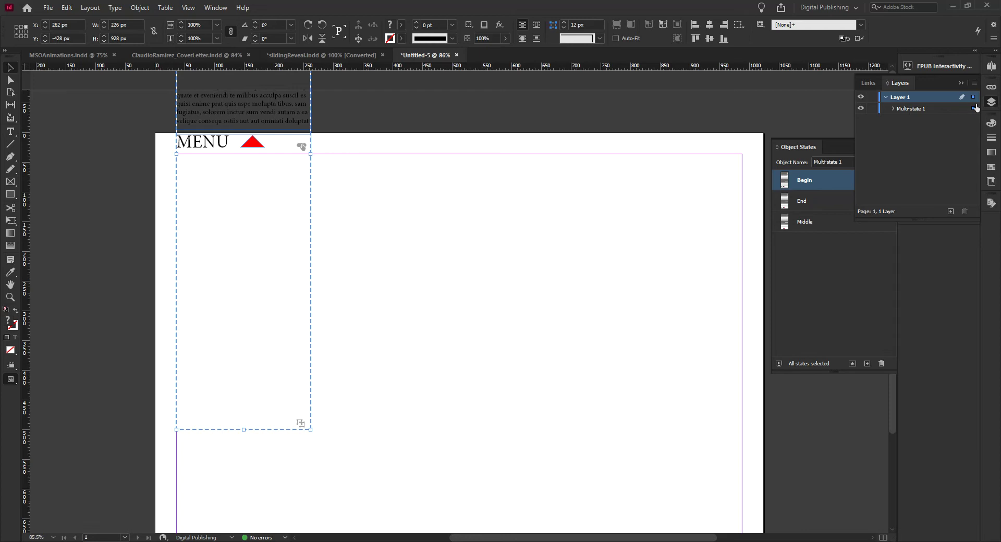
left_click(893, 109)
left_click(897, 120)
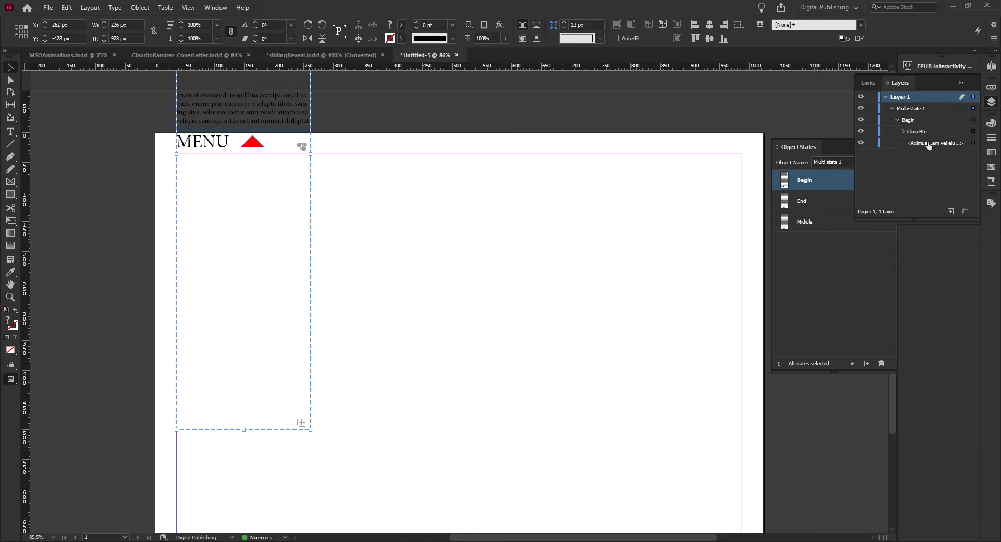
left_click(973, 139)
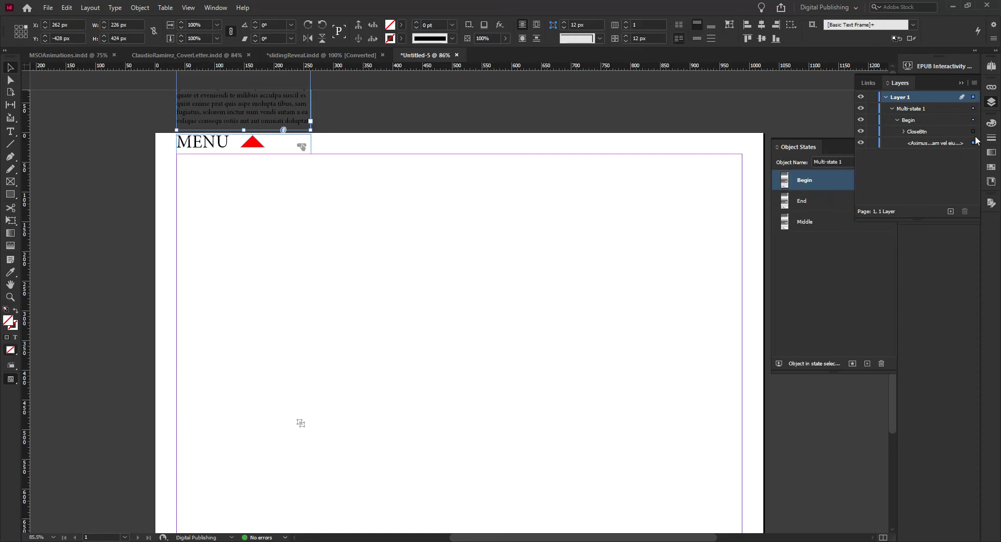
left_click(973, 132, "shift")
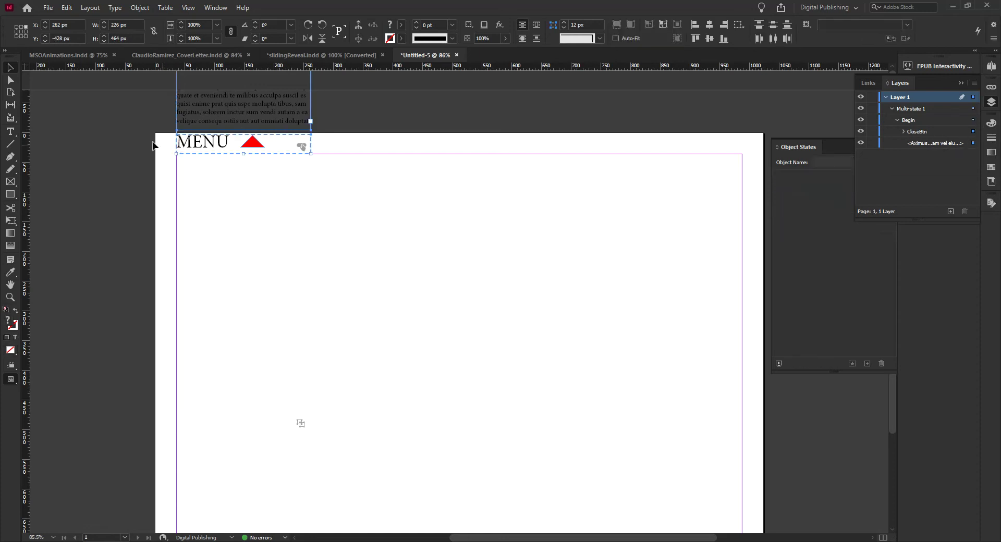
left_click(886, 98)
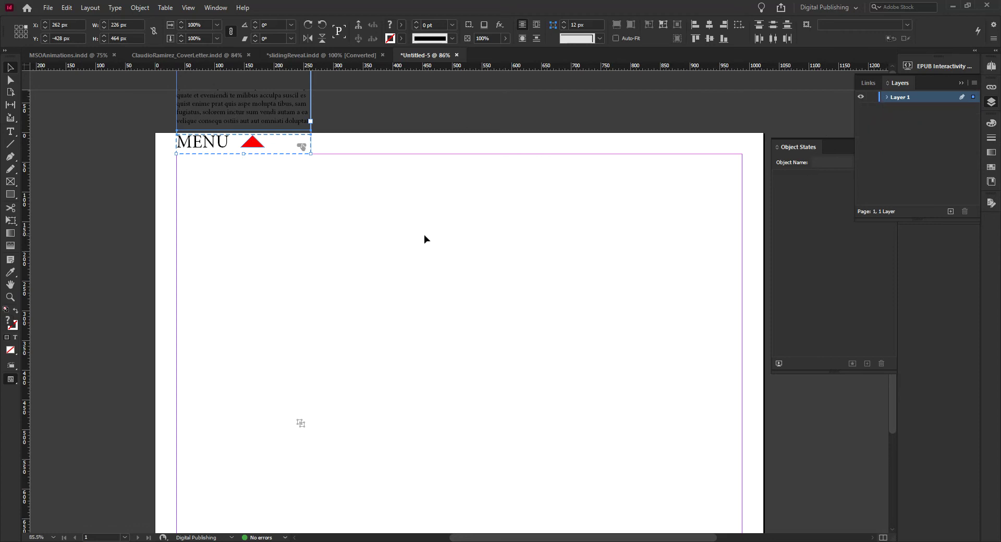
key("ctrl+a")
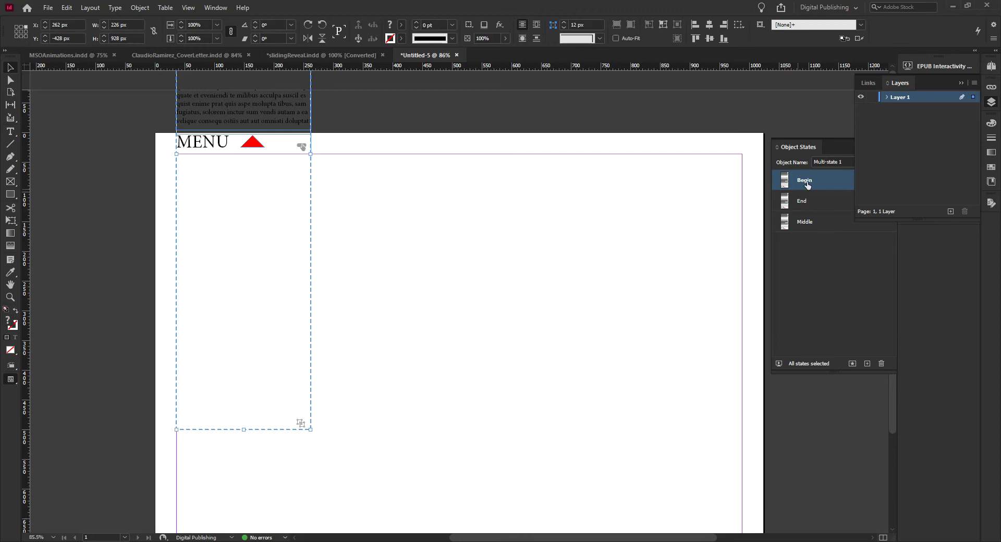
left_click(962, 83)
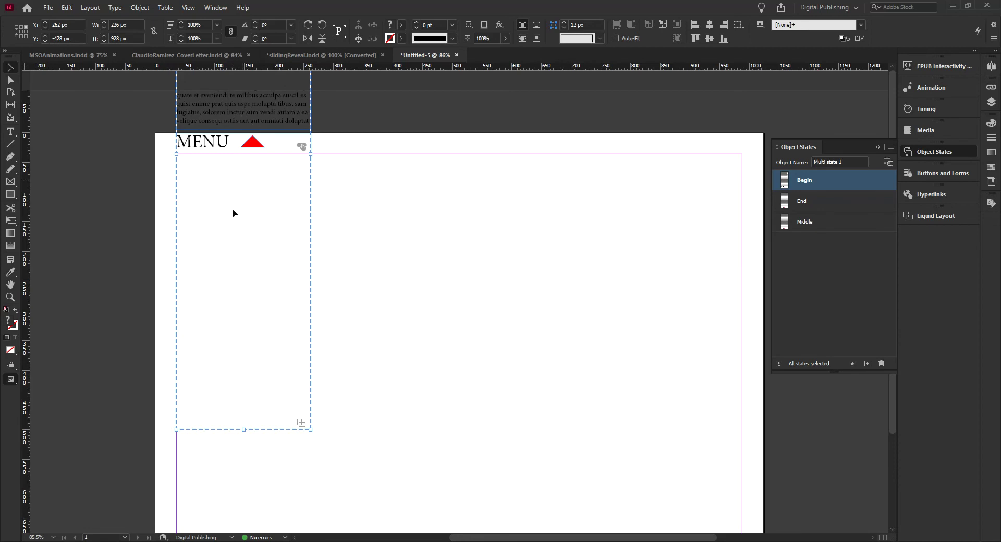
Step: Activate the Middle state and select both its CloseBtn 2 button and its placeholder text frame as separate objects
left_click(811, 226)
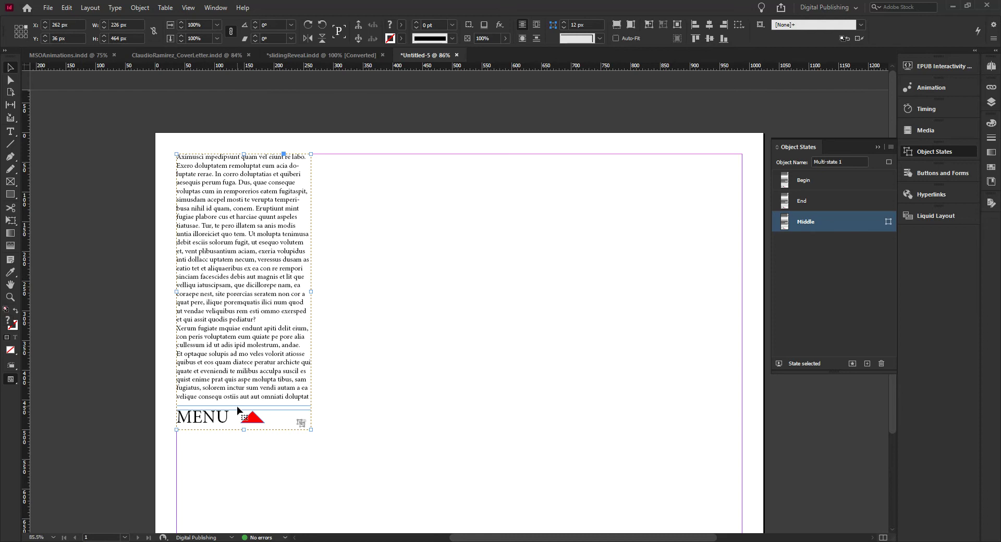
left_click(806, 179)
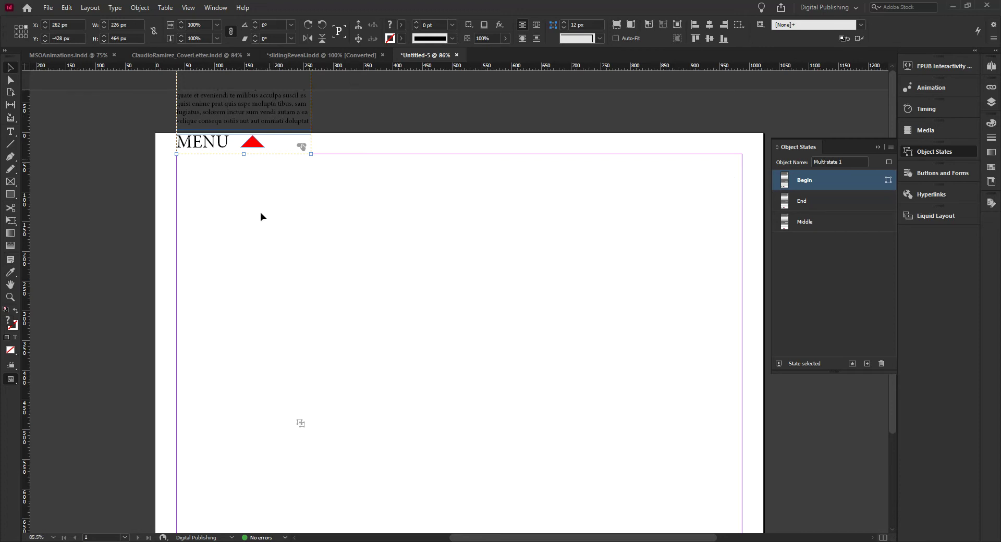
left_click(856, 222)
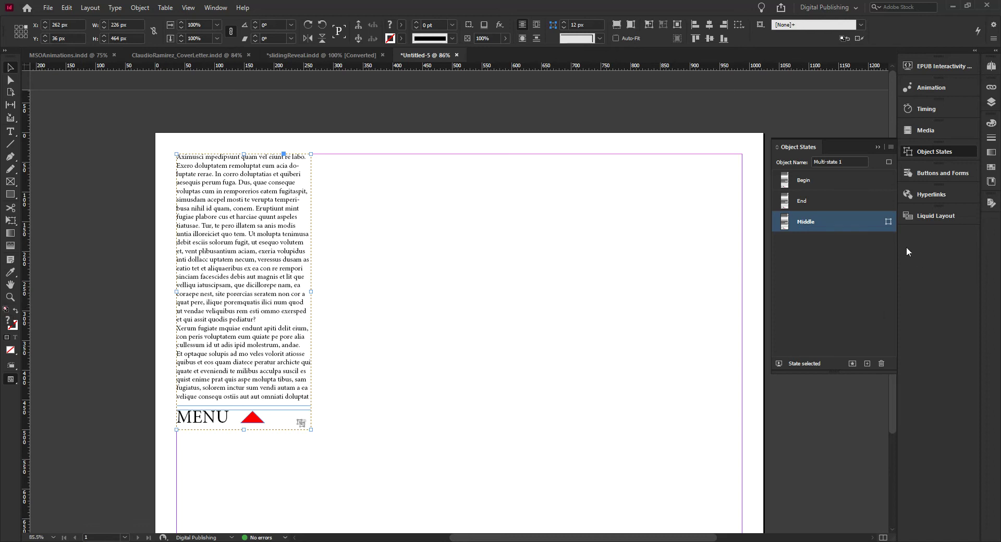
left_click(993, 105)
left_click(887, 98)
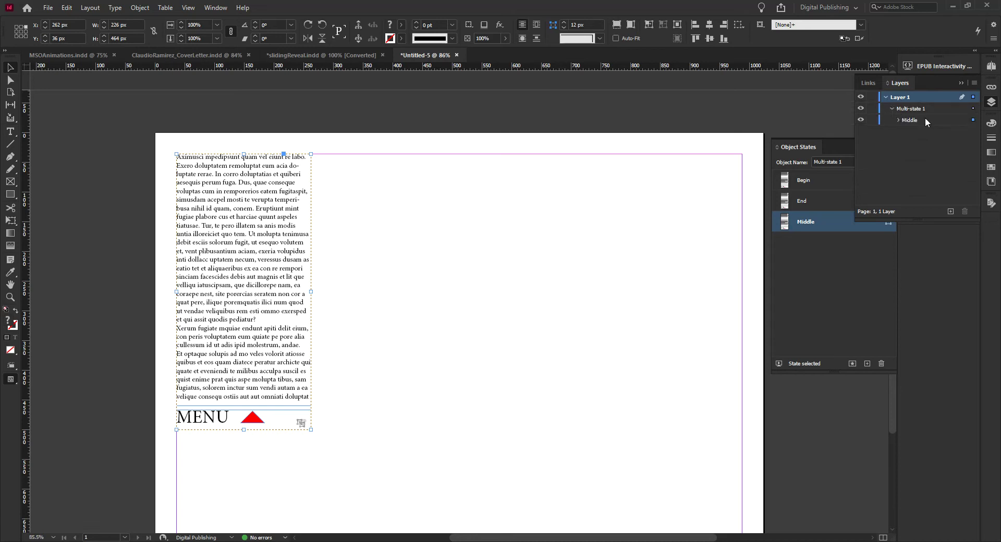
left_click(899, 120)
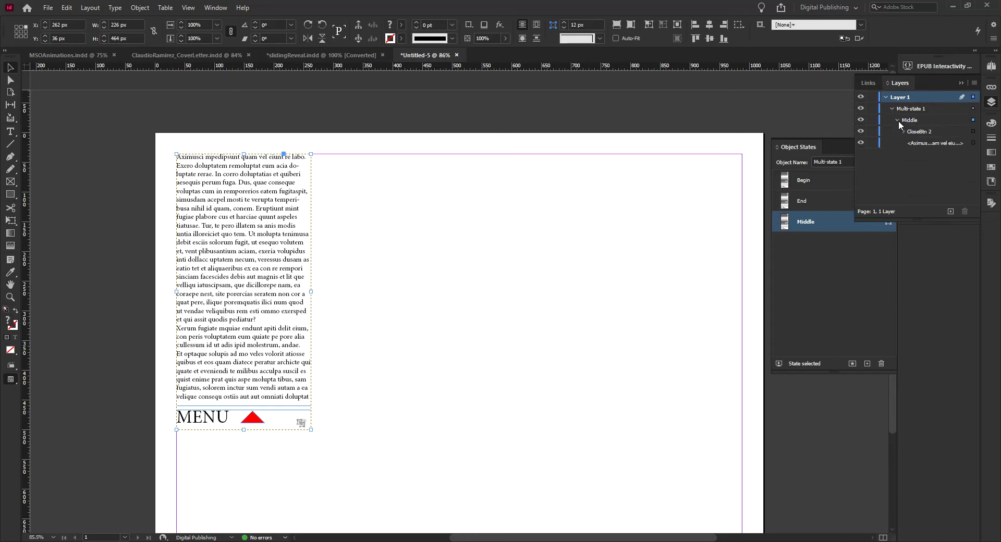
left_click(974, 132)
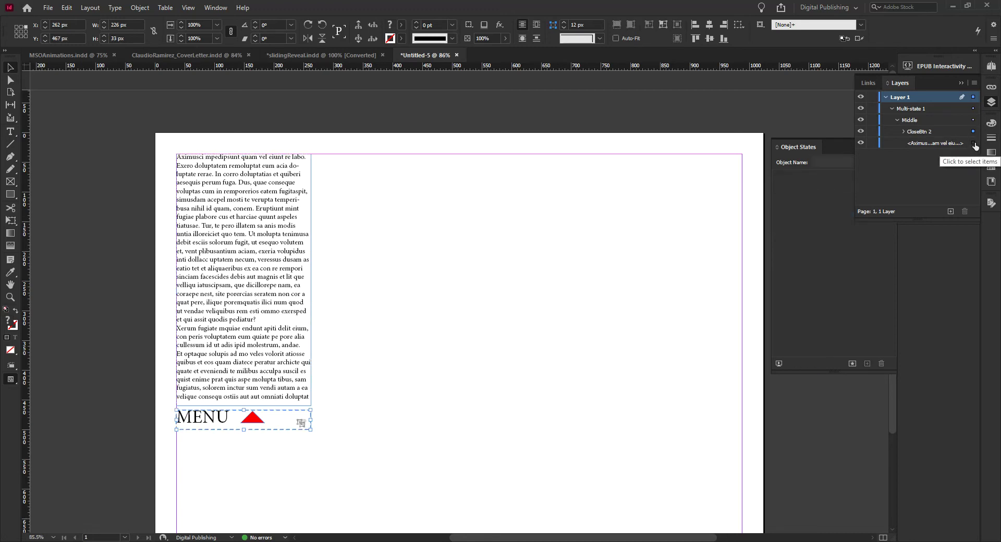
left_click(973, 143)
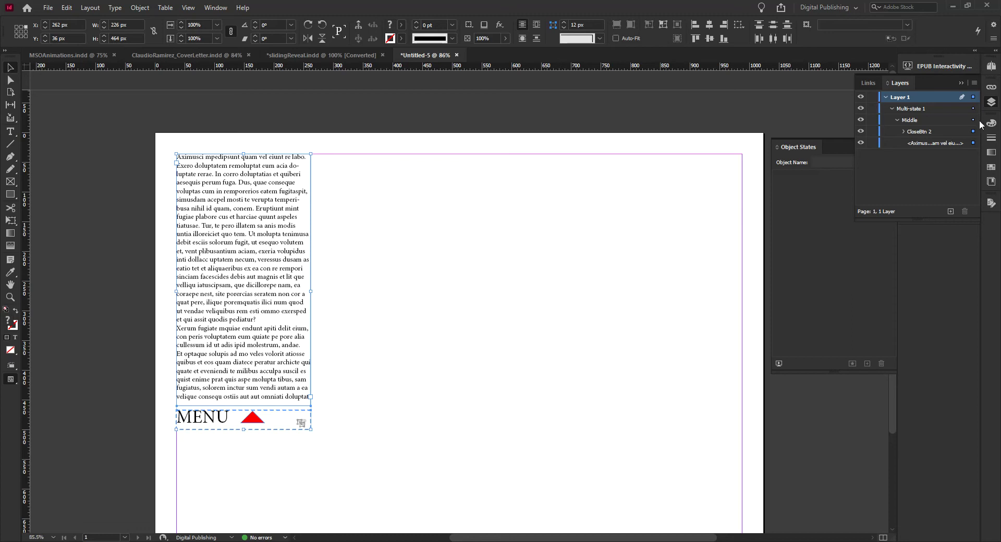
left_click(992, 103)
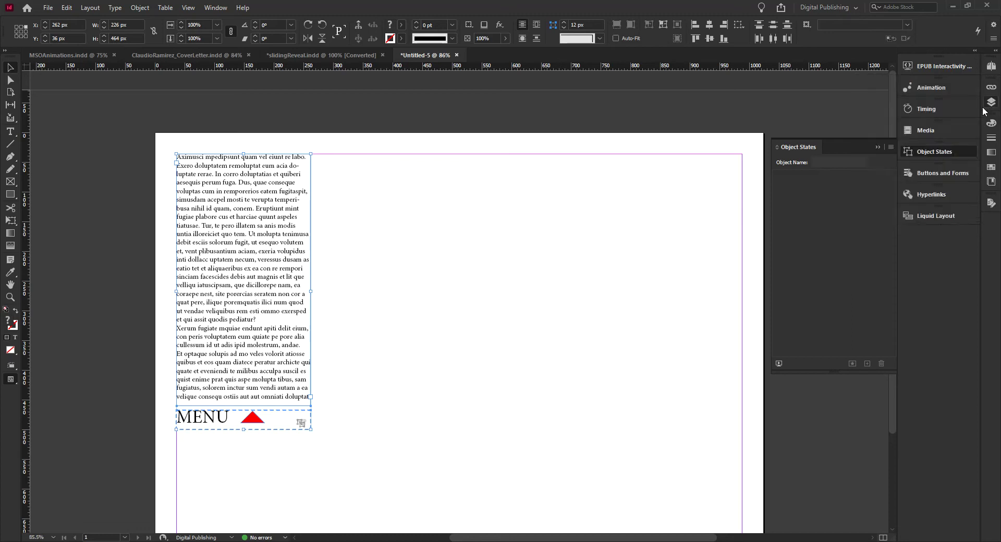
Step: Apply the Fly in from Top animation preset to the selected Middle state objects and set its opacity to None
left_click(932, 88)
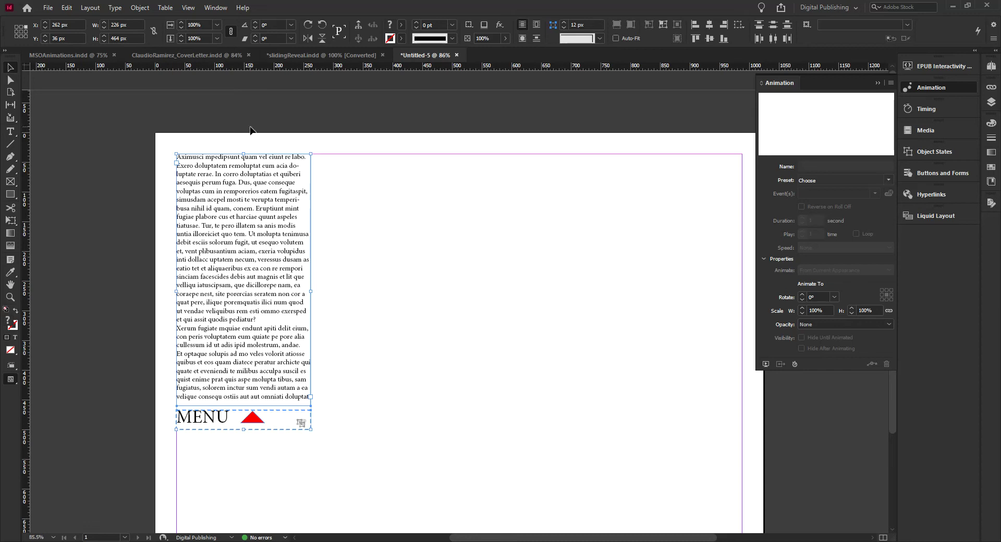
left_click(889, 180)
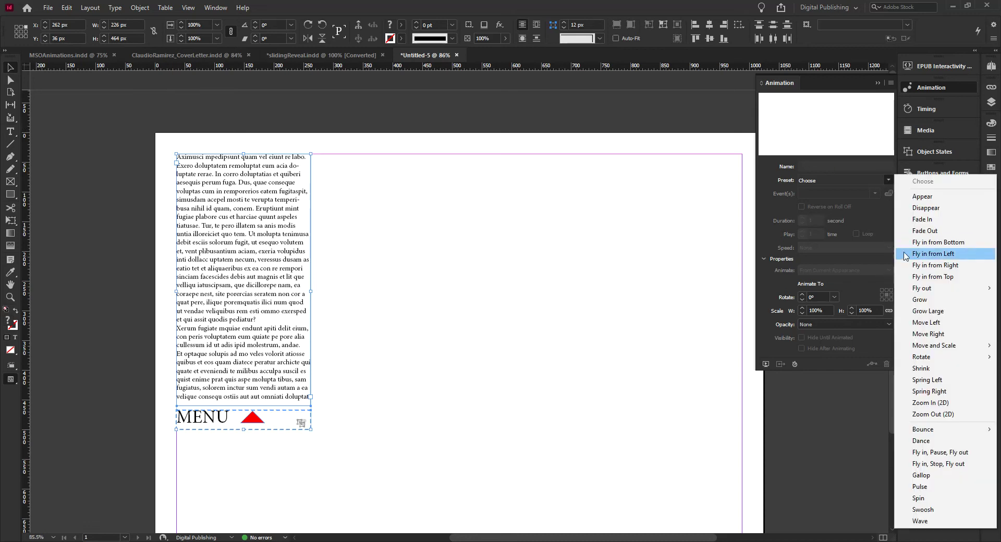
left_click(931, 275)
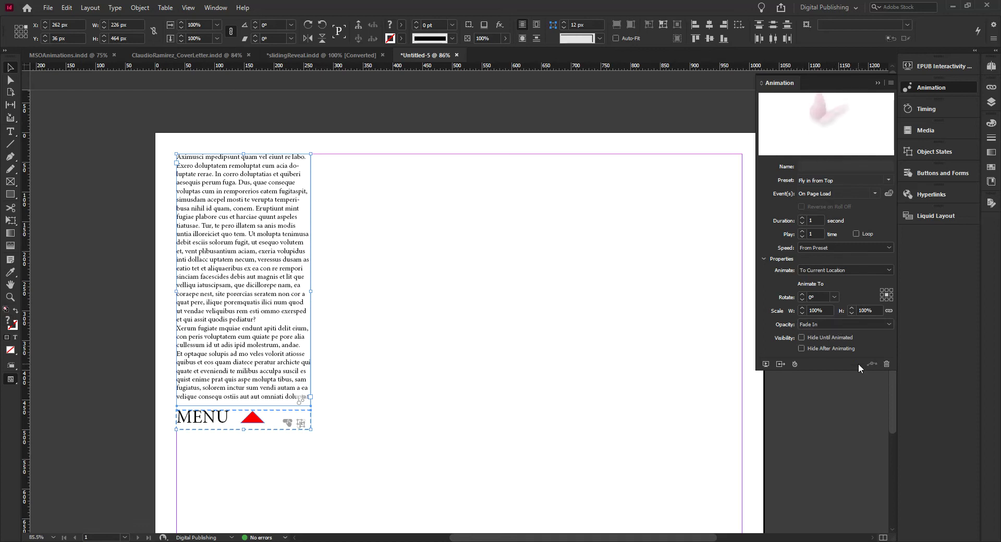
left_click(887, 323)
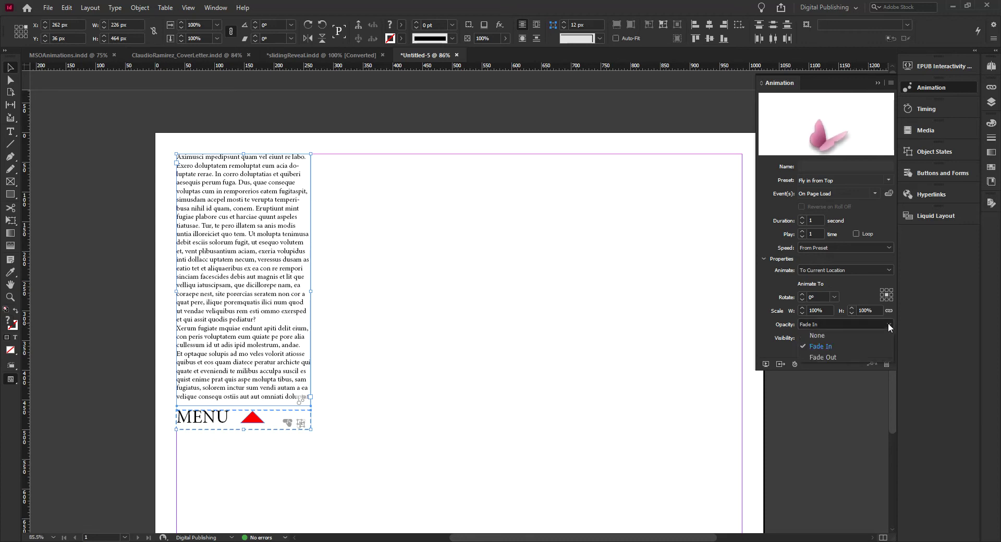
left_click(824, 336)
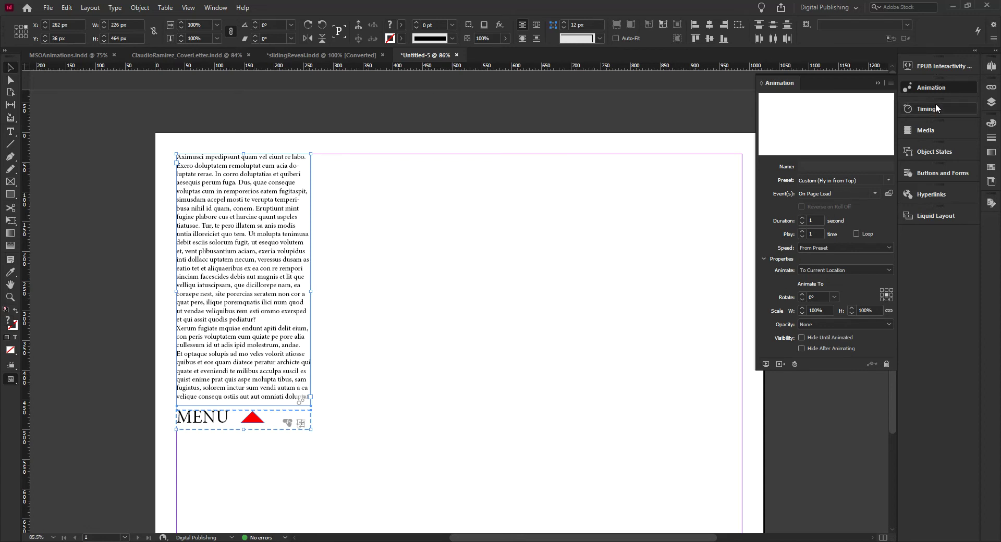
Step: Reselect the multi-state object and compare the menu's position in the End and Middle states
left_click(938, 151)
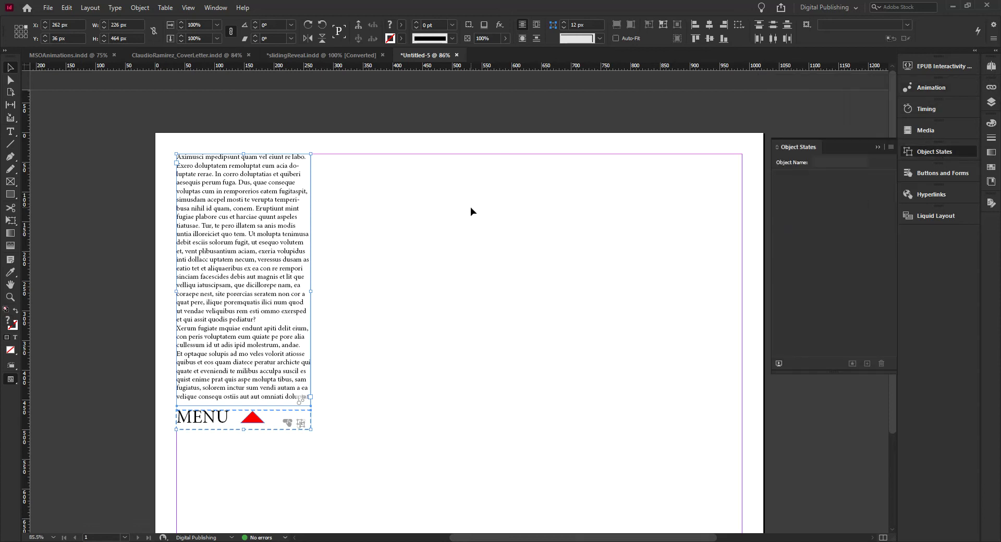
left_click(412, 109)
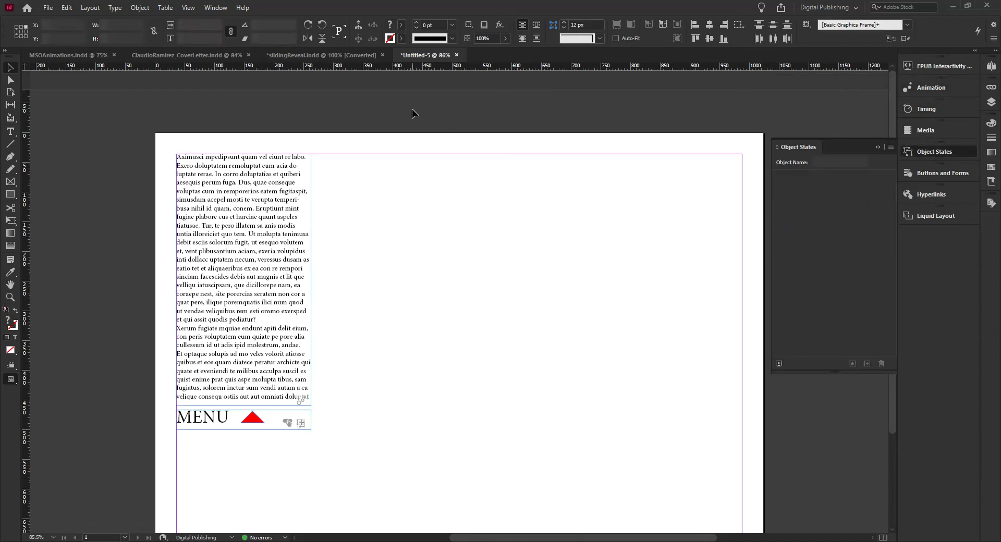
left_click(260, 209)
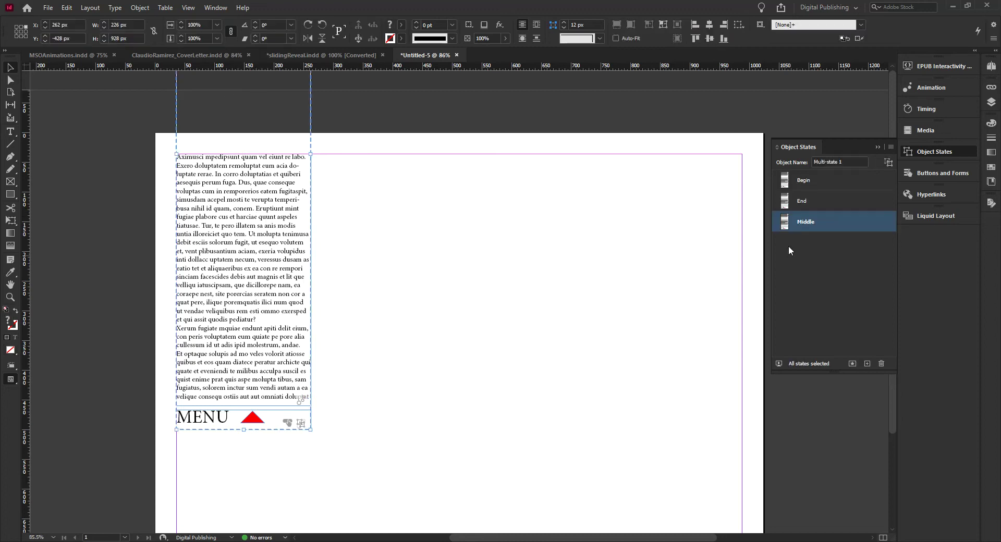
left_click(804, 203)
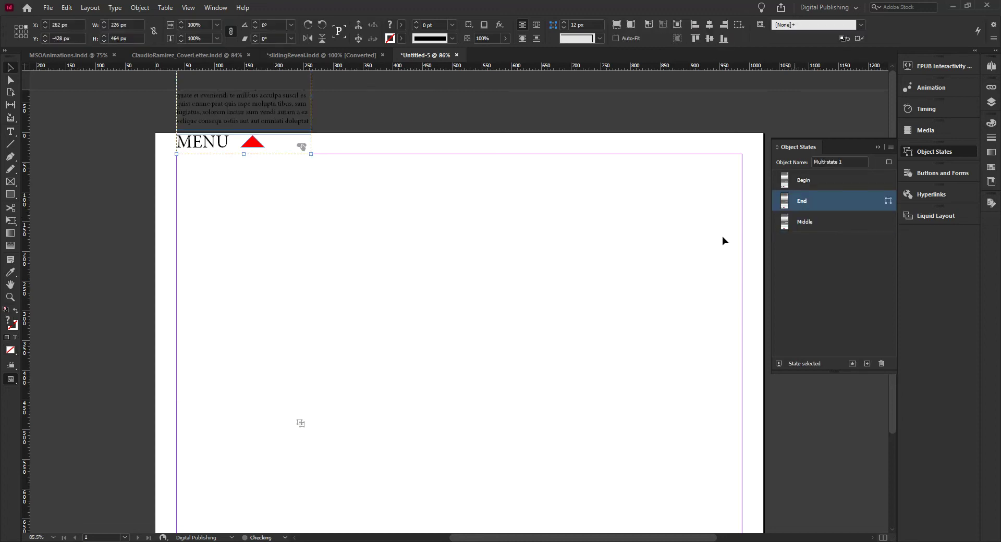
left_click(806, 223)
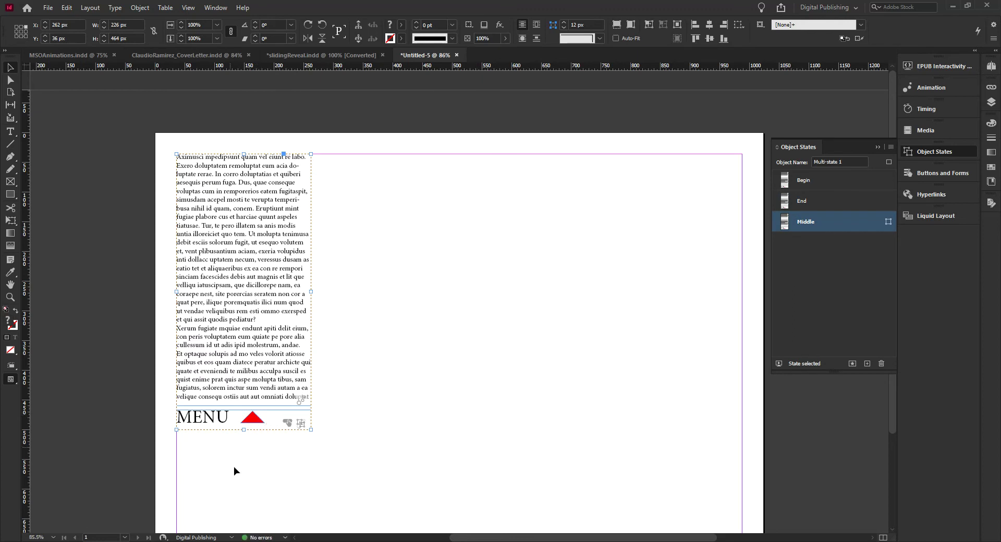
Step: Activate the End state and select both its CloseBtn 1 button and its placeholder text frame as separate objects
left_click(808, 199)
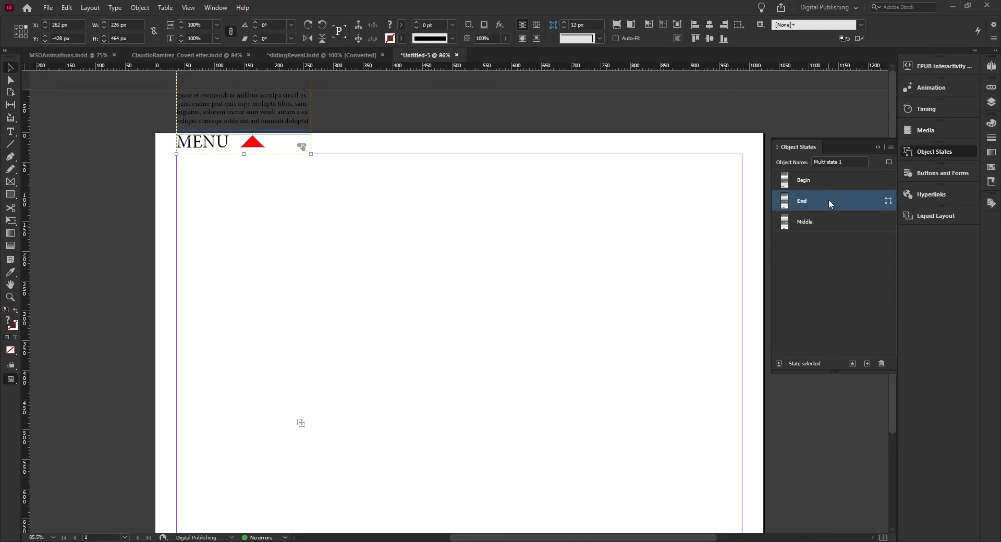
left_click(993, 102)
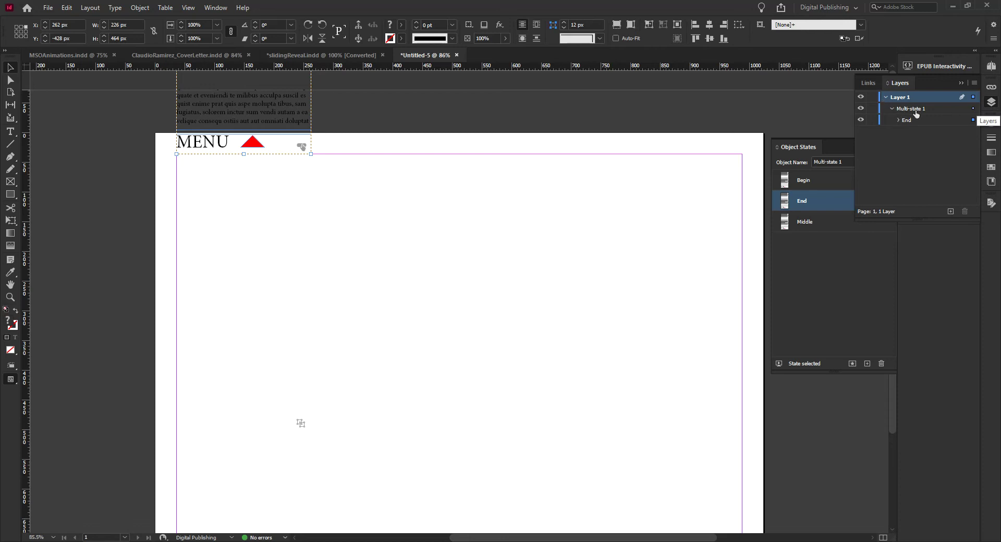
left_click(898, 120)
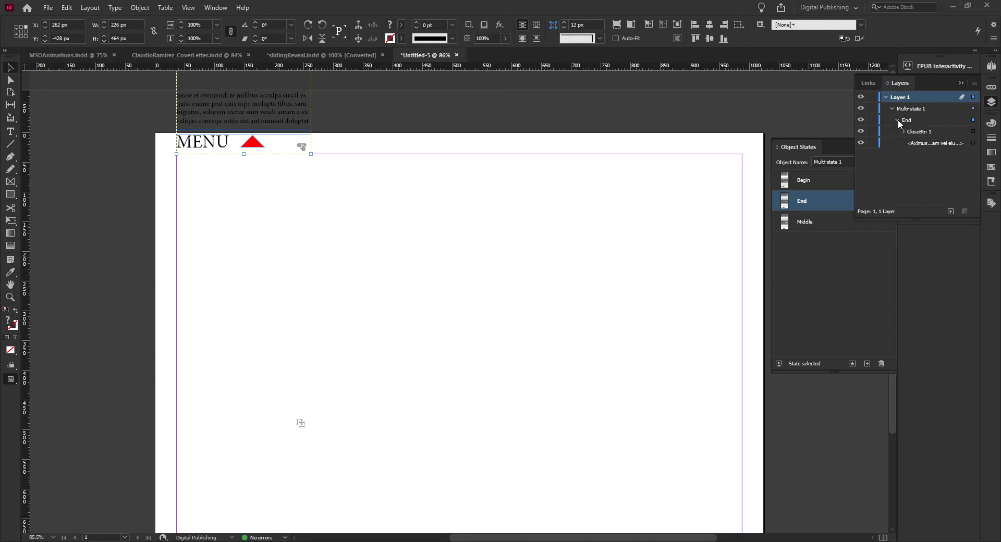
left_click(973, 131)
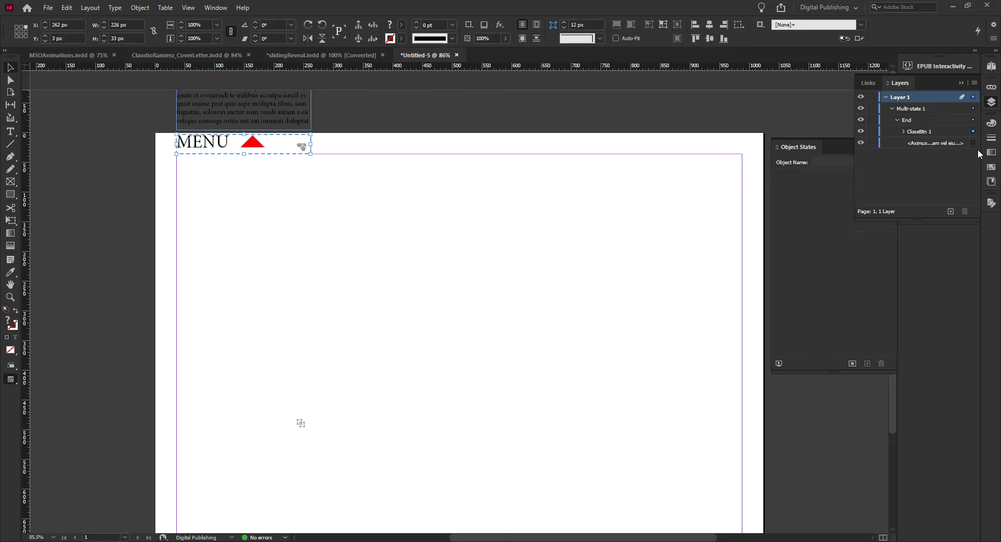
left_click(974, 143)
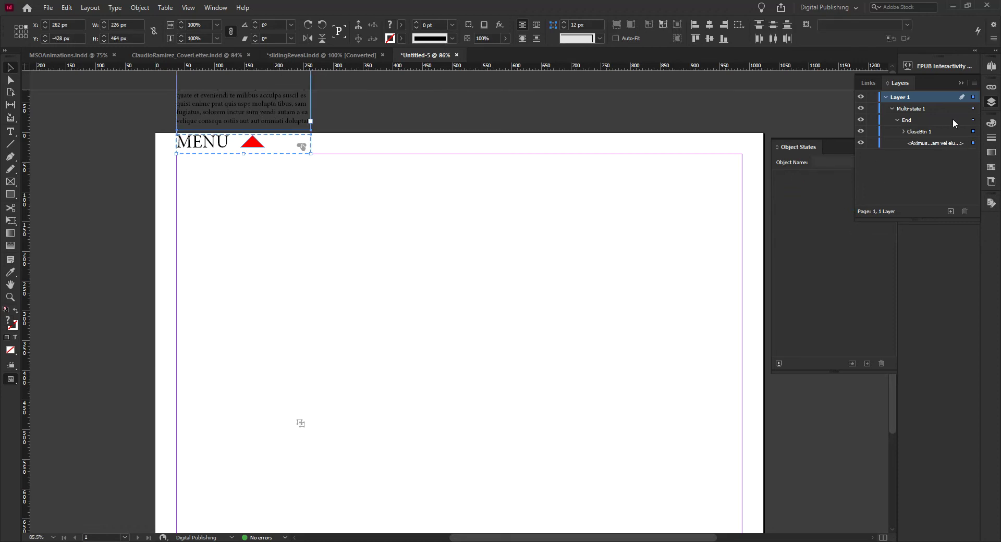
left_click(991, 101)
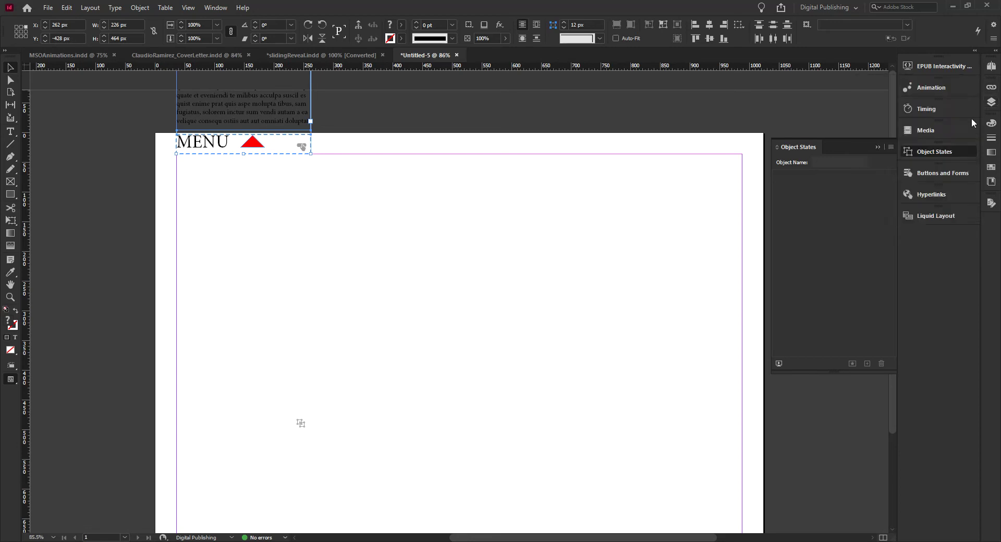
Step: Apply the Fly in from Bottom animation preset to the selected End state objects and set its opacity to None
left_click(928, 89)
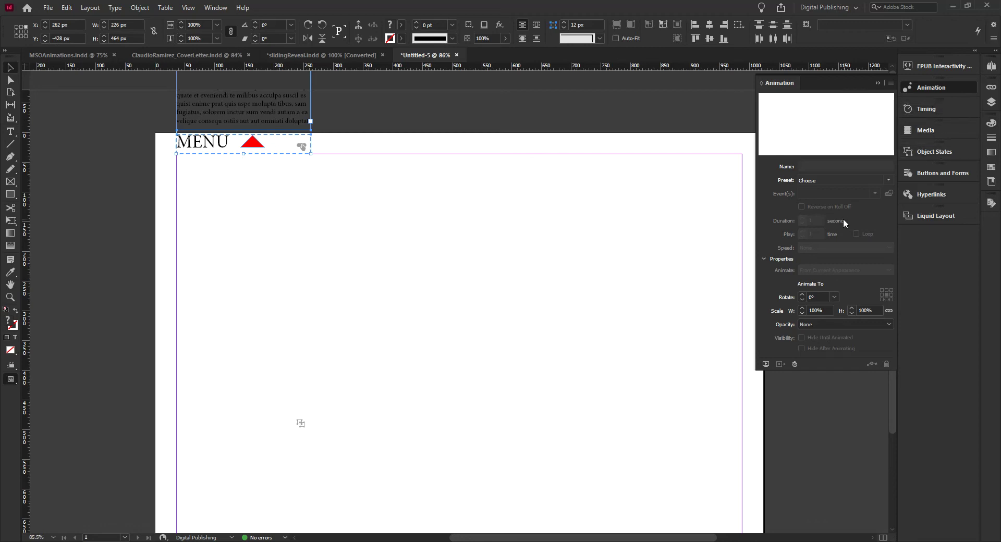
left_click(885, 180)
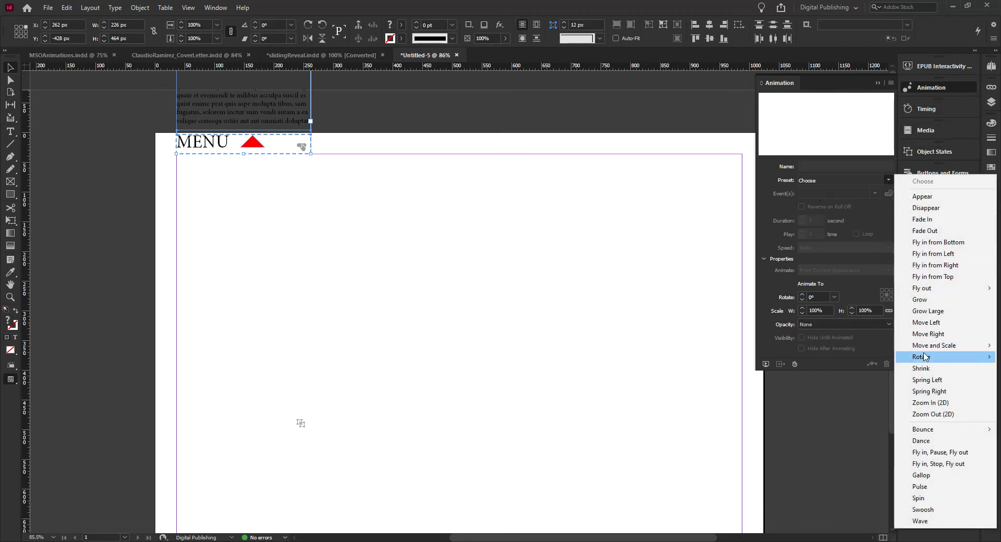
left_click(949, 243)
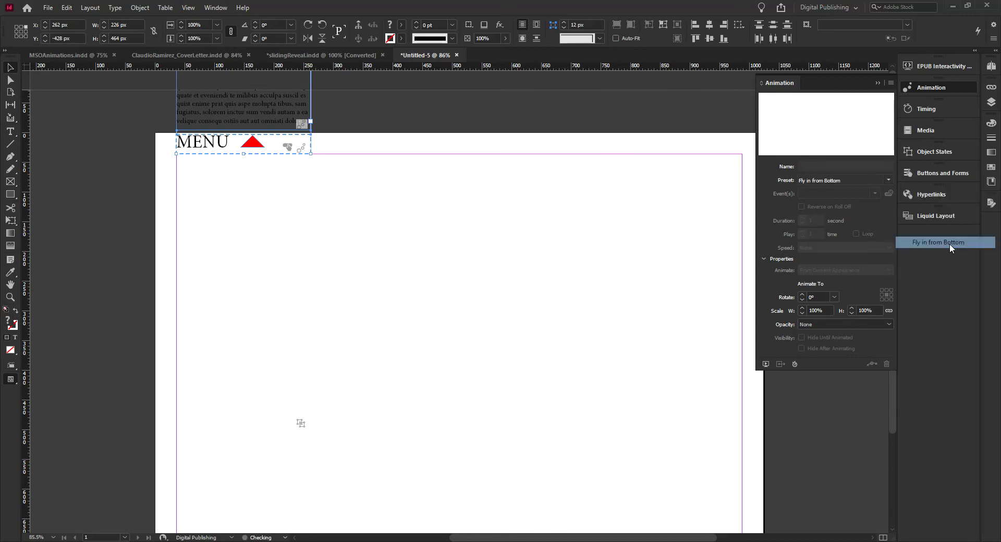
left_click(817, 324)
left_click(819, 336)
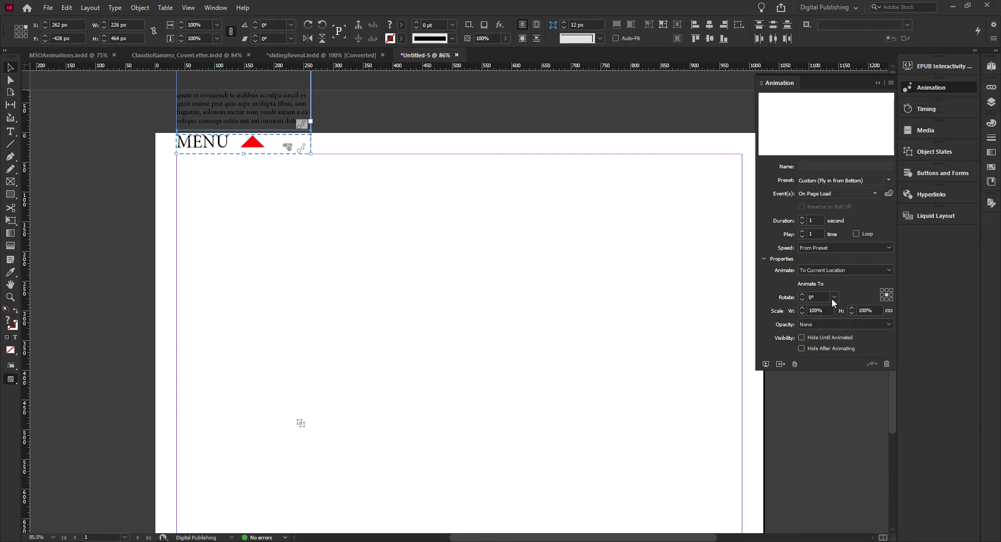
Step: Link the End state's CloseBtn 1 and text frame animations so they play together on state load
left_click(924, 108)
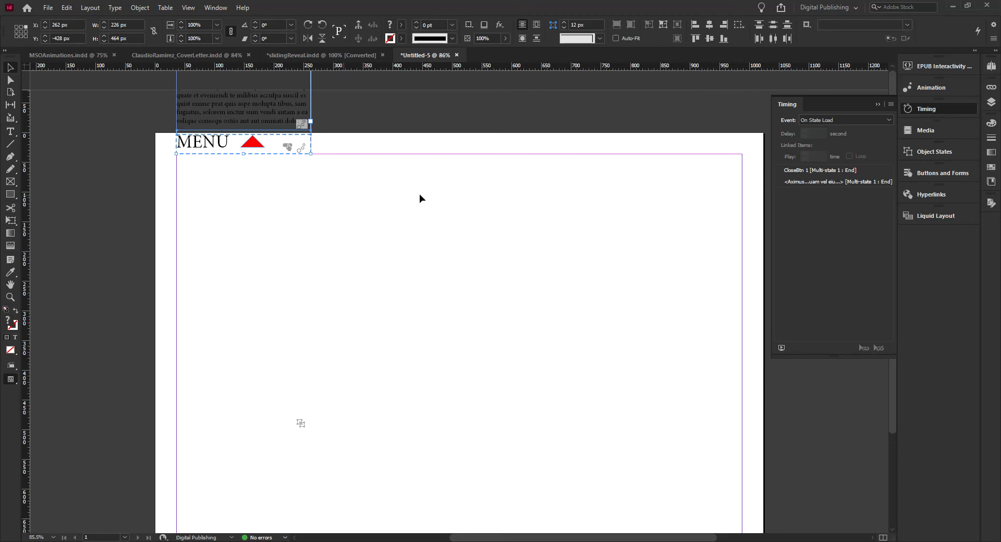
left_click(807, 170)
left_click(808, 182, "shift")
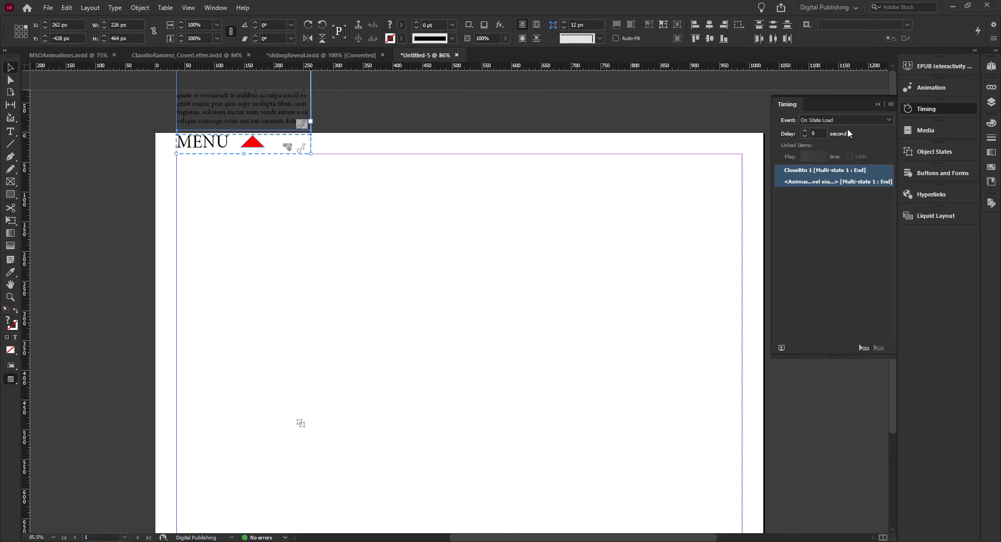
left_click(863, 348)
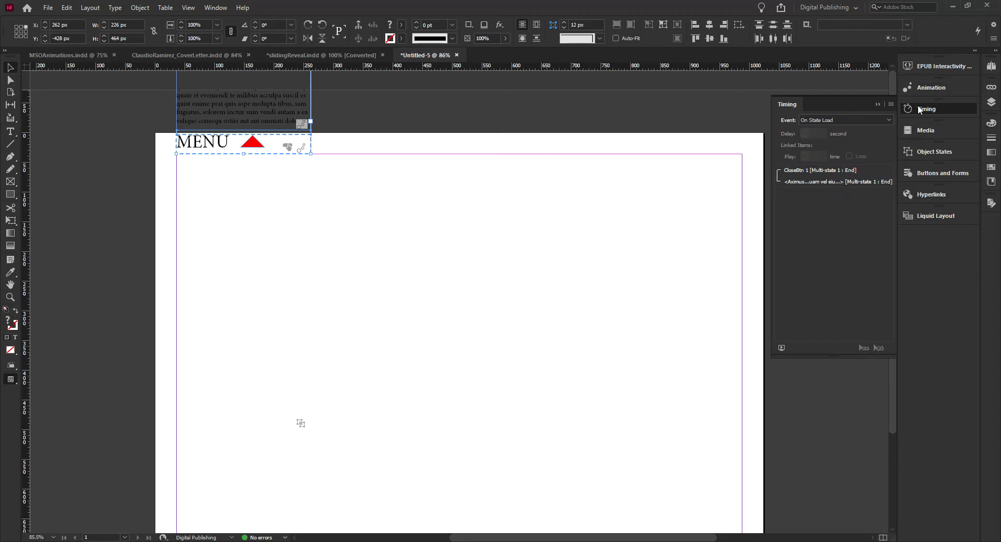
Step: Switch the multi-state object to its Middle state and select both the CloseBtn 2 button and the text frame
left_click(943, 152)
left_click(455, 92)
left_click(265, 122)
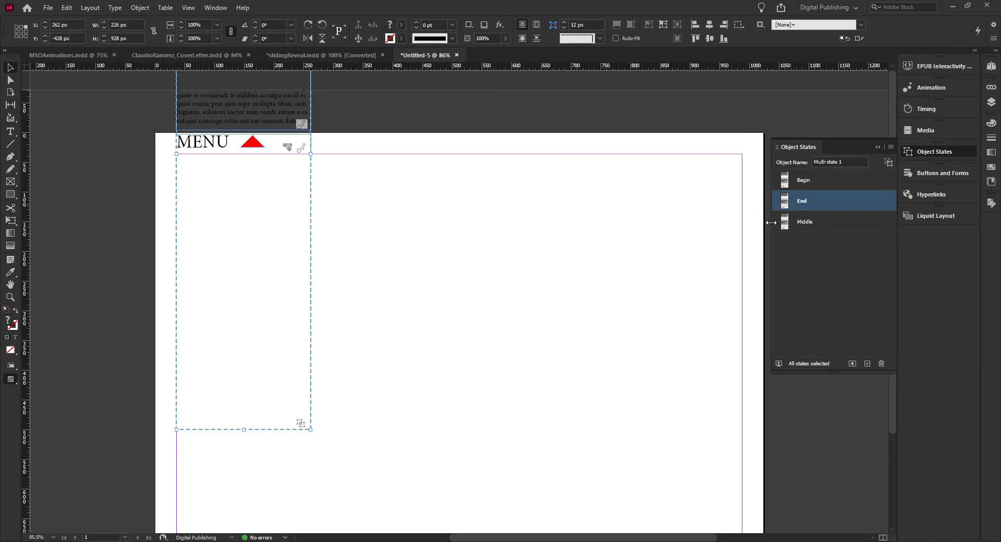
left_click(813, 223)
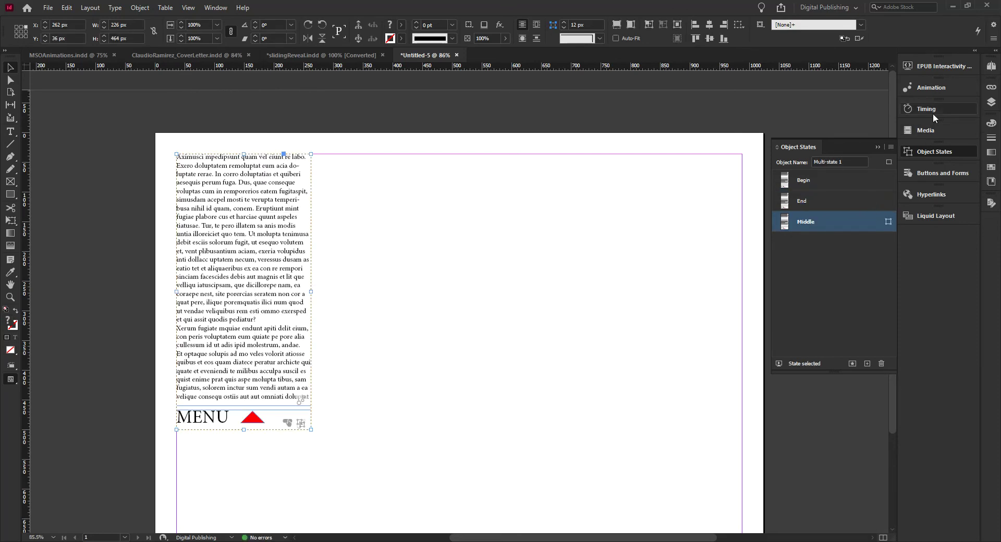
left_click(992, 102)
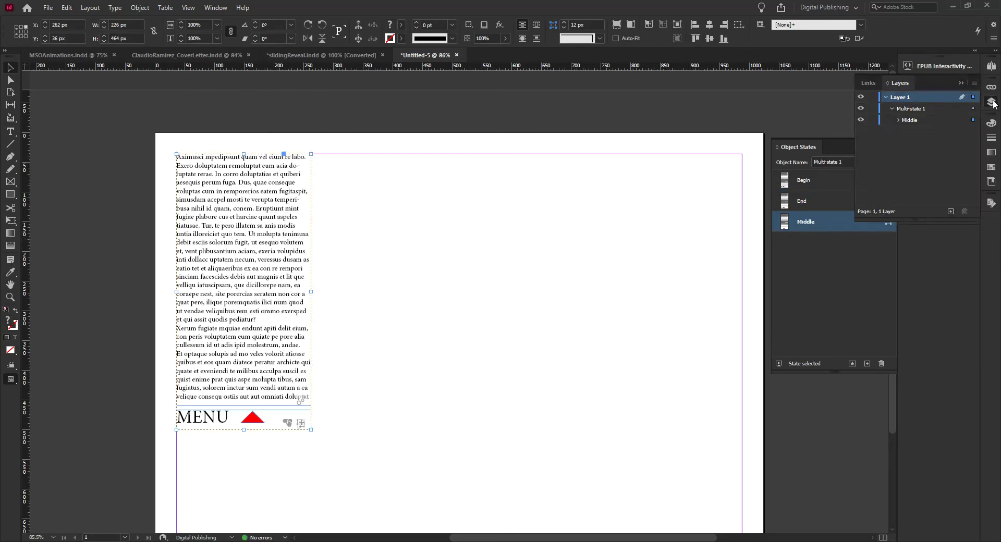
left_click(898, 120)
left_click(973, 131)
left_click(973, 143)
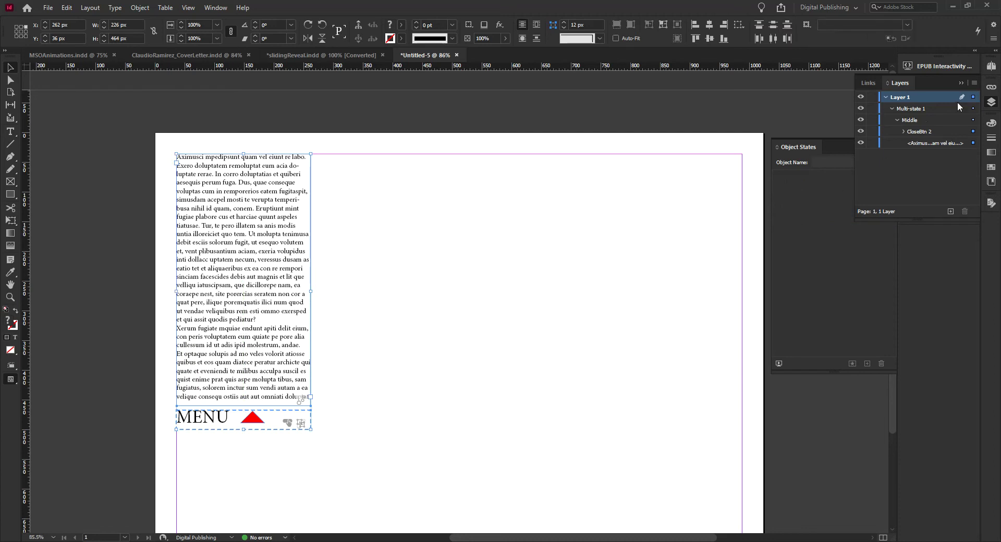
left_click(990, 102)
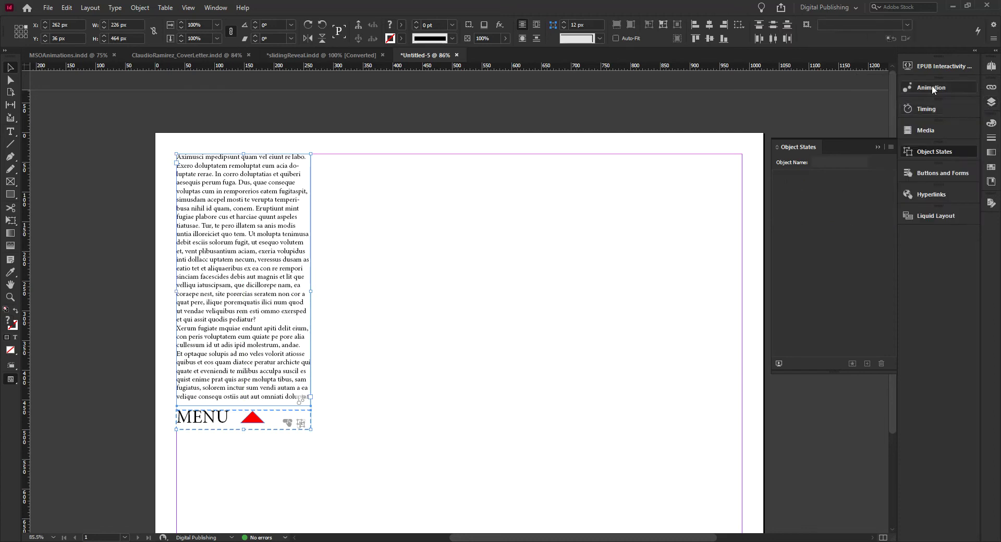
Step: Link the Middle state's CloseBtn 2 and text frame animations so they play together on state load
left_click(938, 109)
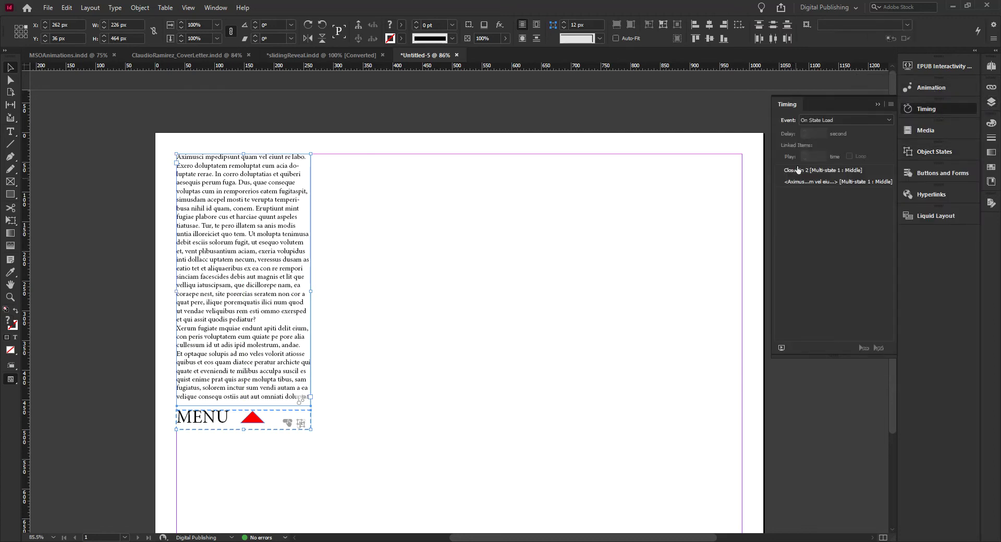
left_click(803, 171)
left_click(805, 182, "shift")
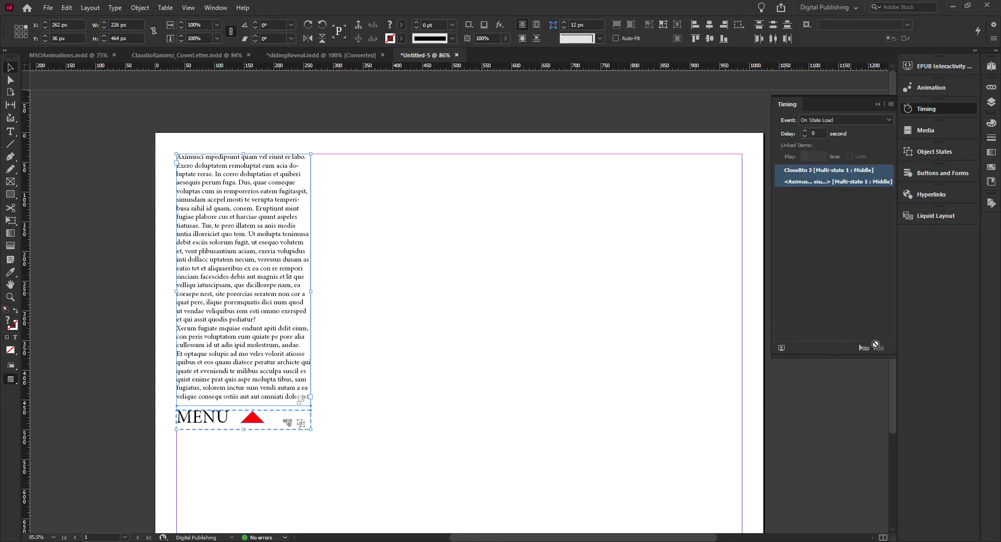
left_click(864, 349)
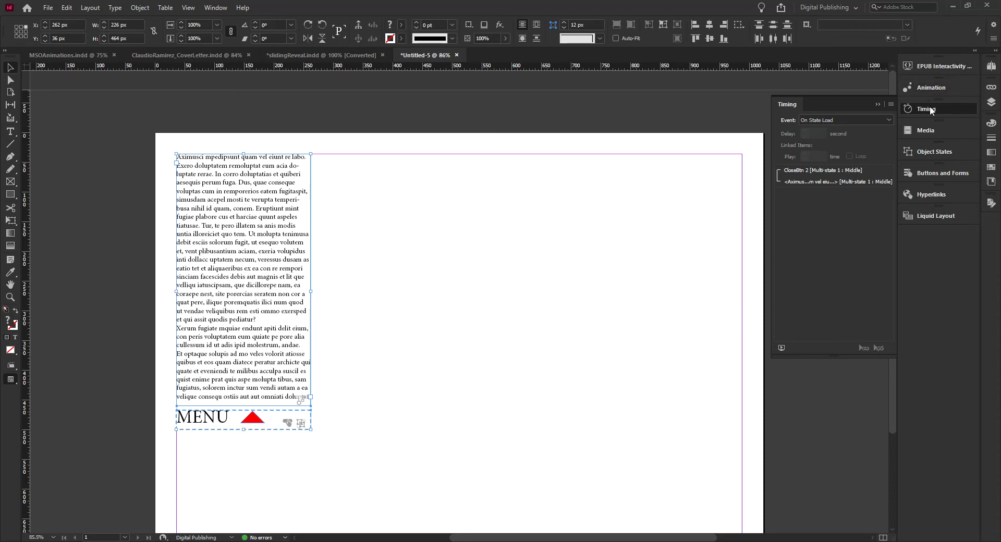
Step: Review the animation, timing and layer structure of the selected Middle state objects
left_click(927, 87)
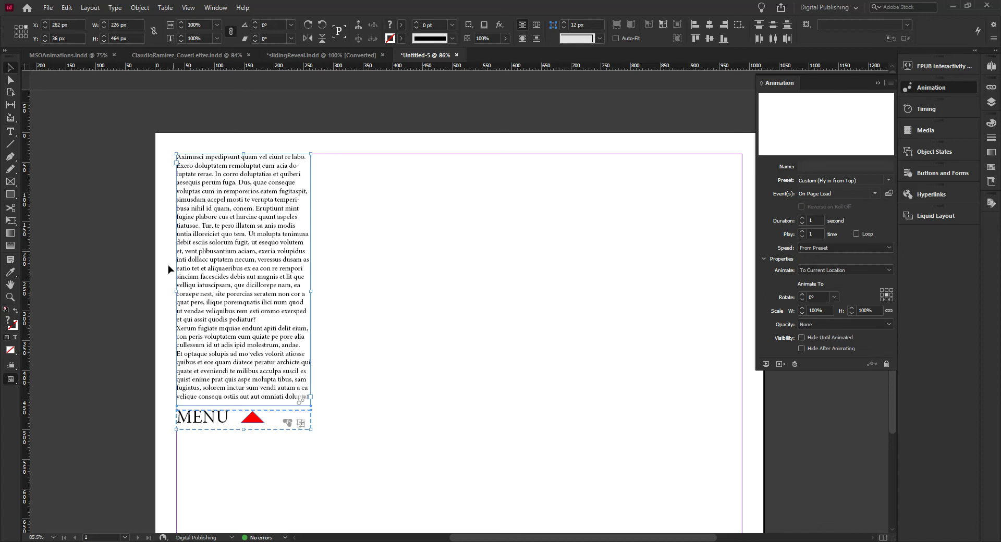
left_click(946, 111)
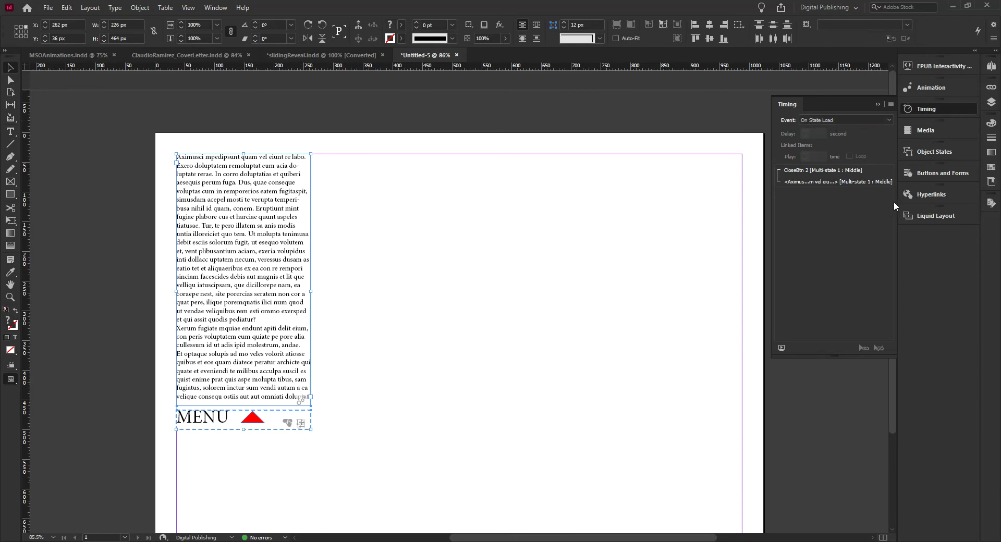
left_click(930, 150)
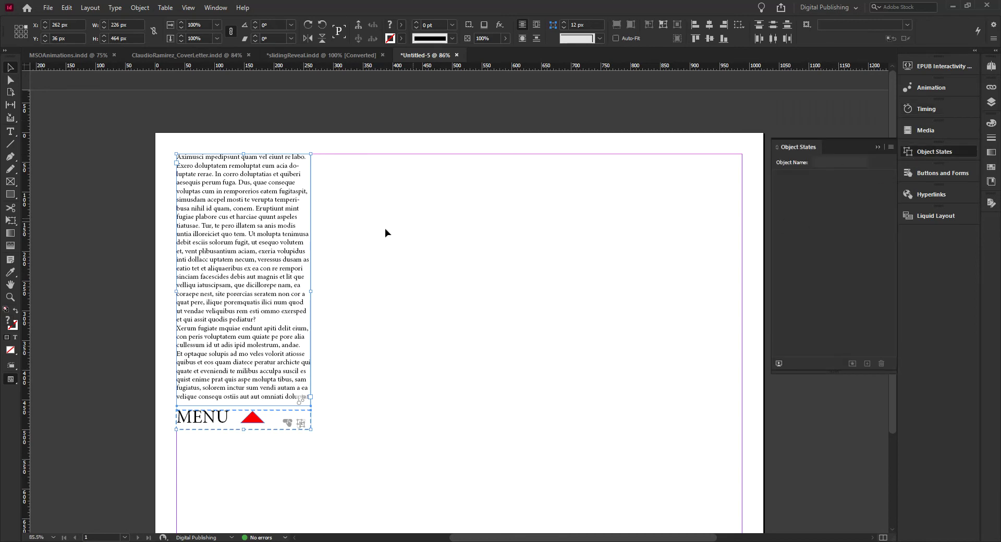
left_click(992, 103)
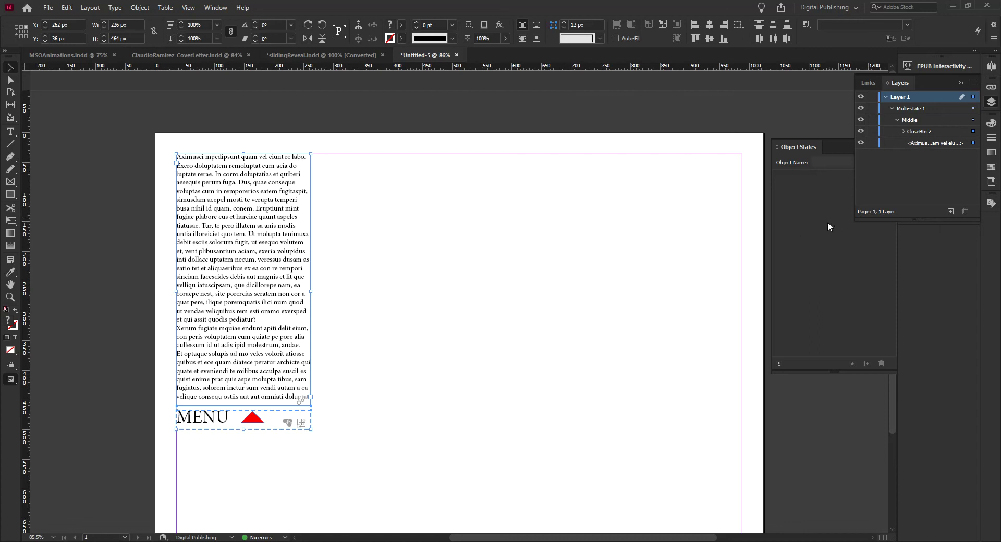
left_click(991, 102)
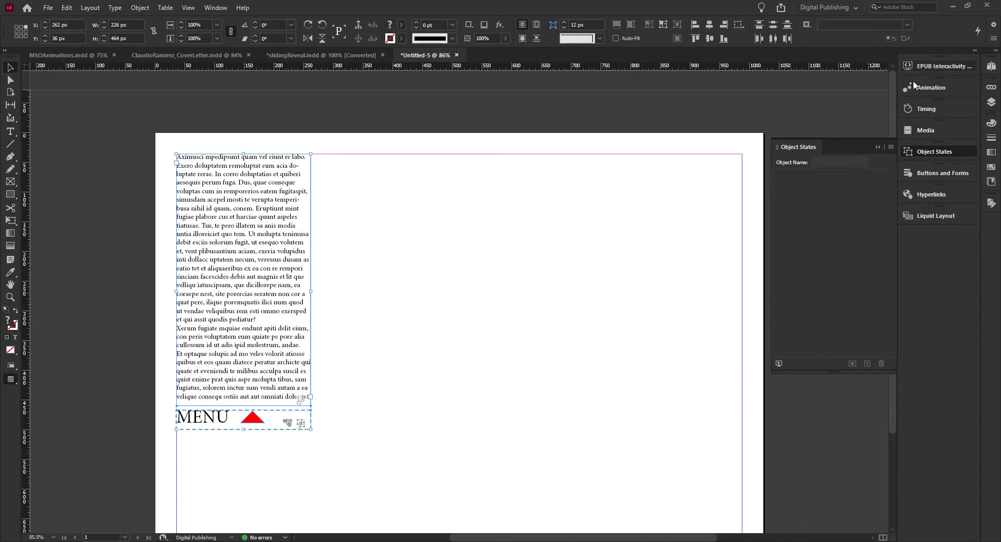
Step: Reselect the multi-state object, activate its Begin state and select only the CloseBtn button inside it
left_click(496, 111)
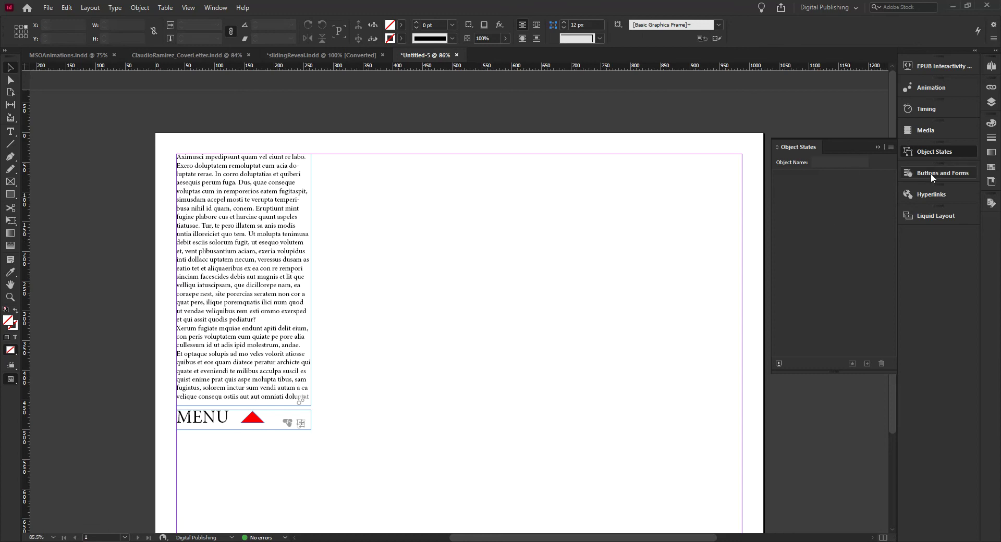
left_click(256, 234)
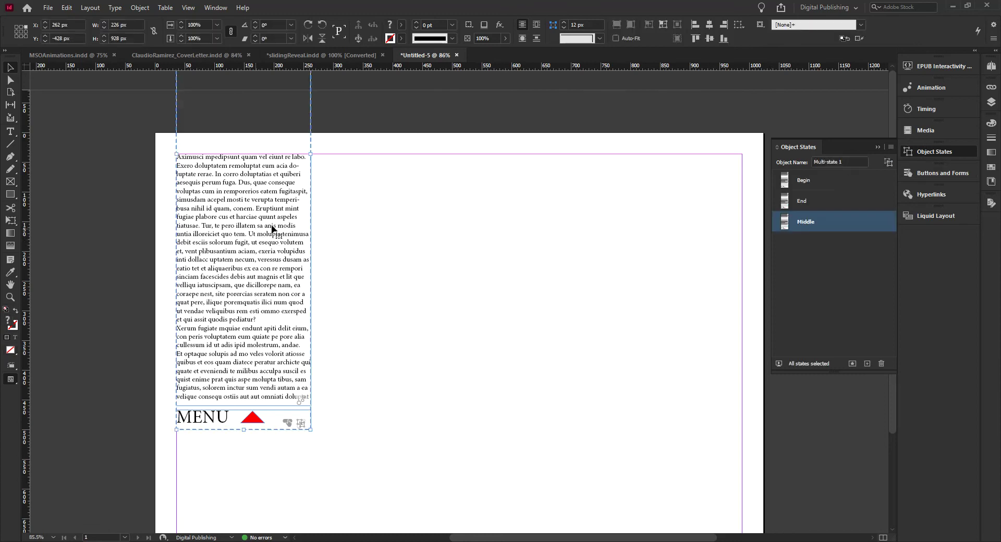
left_click(805, 180)
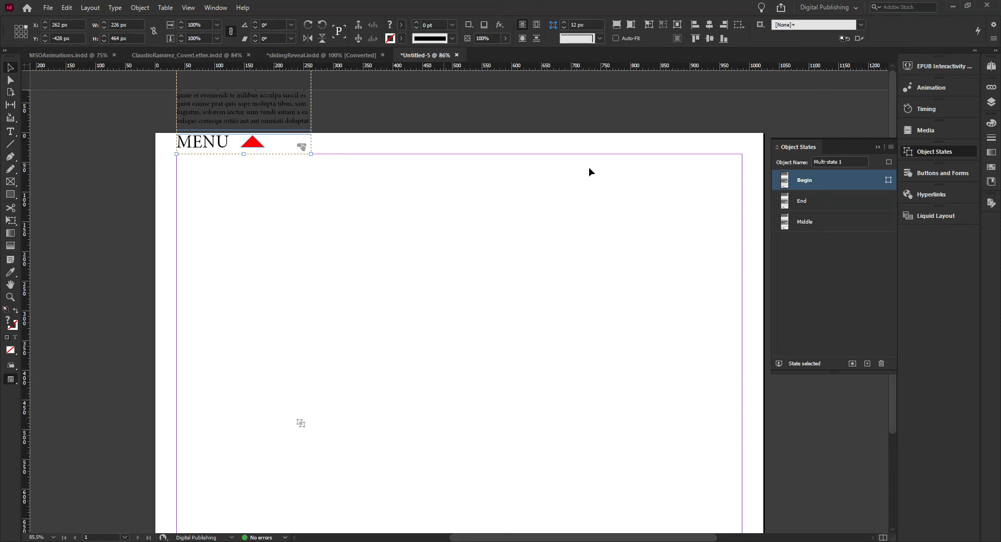
left_click(993, 103)
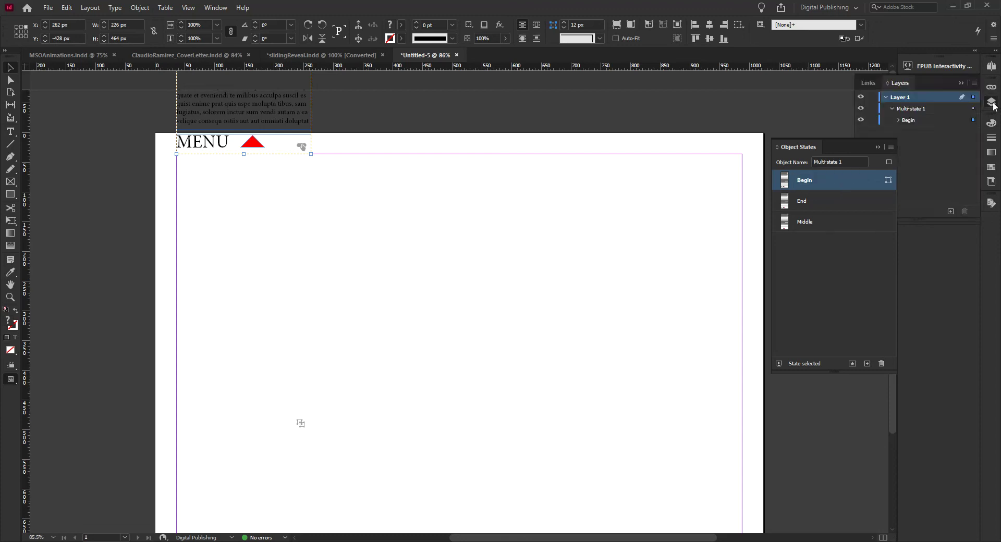
left_click(898, 121)
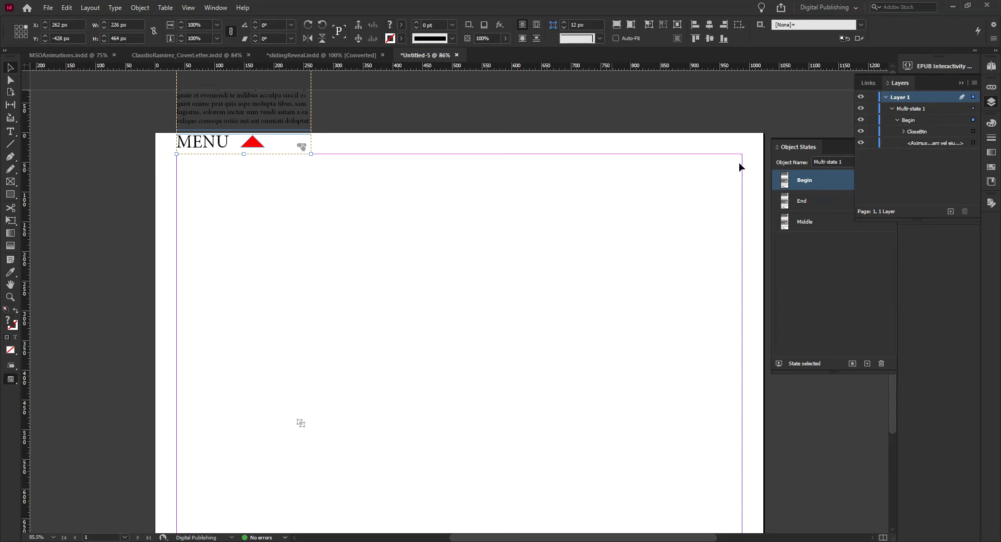
left_click(973, 133)
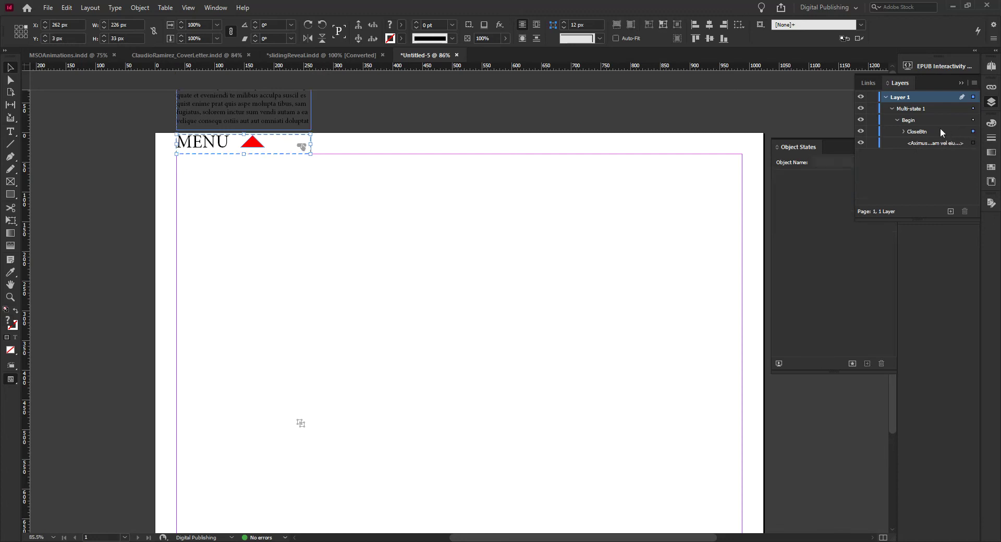
left_click(992, 102)
Step: Add a Go To State action to the Begin state's CloseBtn that targets the Middle state of Multi-state 1
left_click(933, 175)
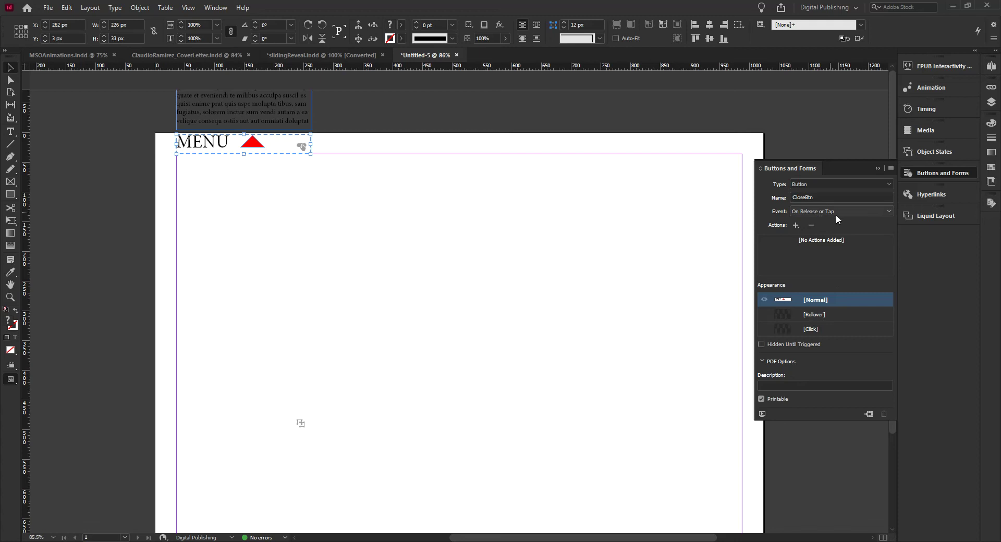
left_click(796, 226)
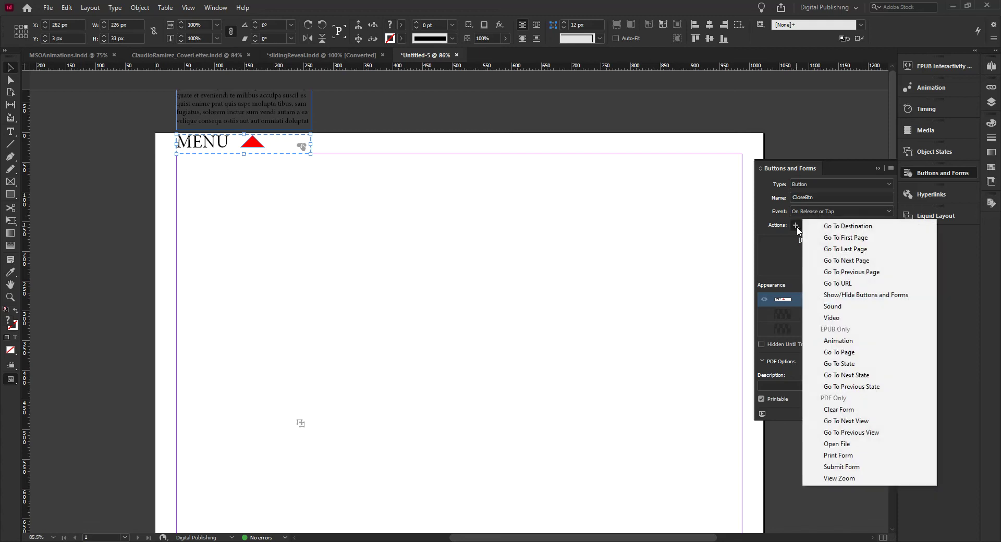
left_click(847, 365)
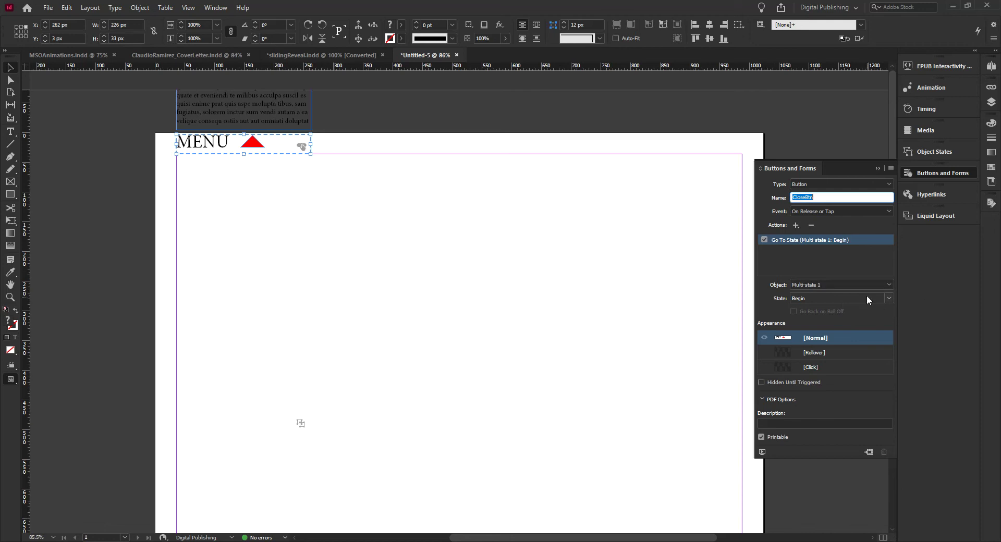
left_click(894, 297)
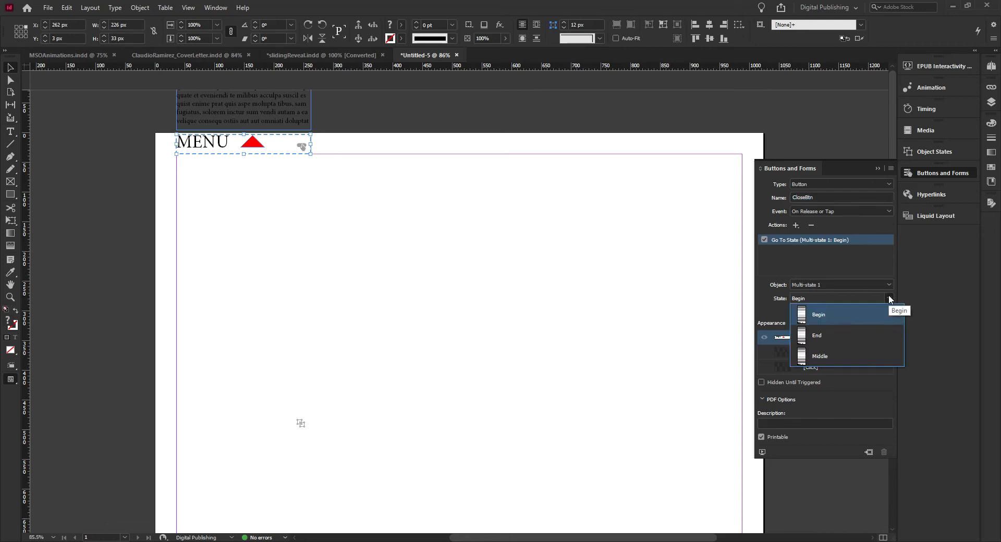
left_click(828, 357)
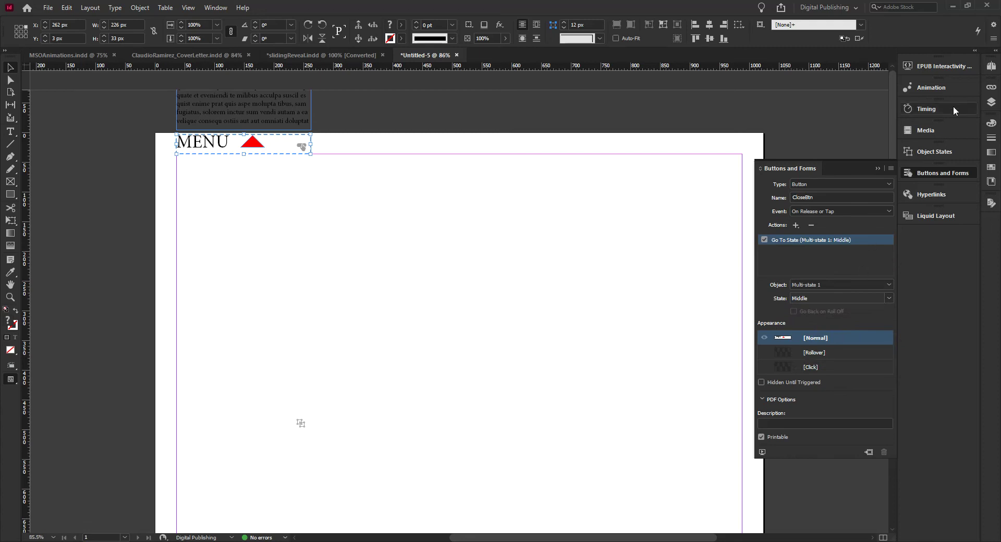
Step: Reselect the multi-state object, activate its End state and select only the CloseBtn 1 button inside it
left_click(935, 152)
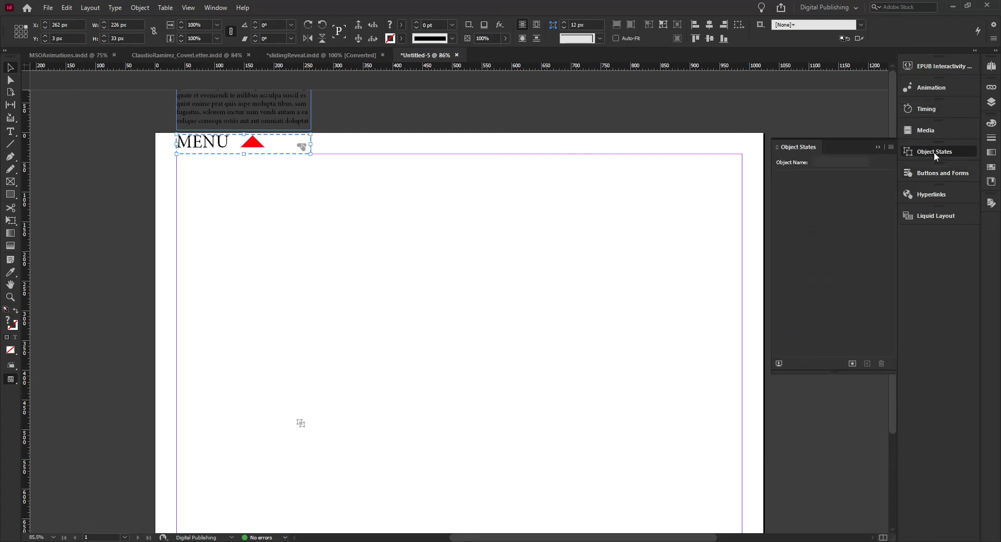
left_click(407, 113)
left_click(193, 123)
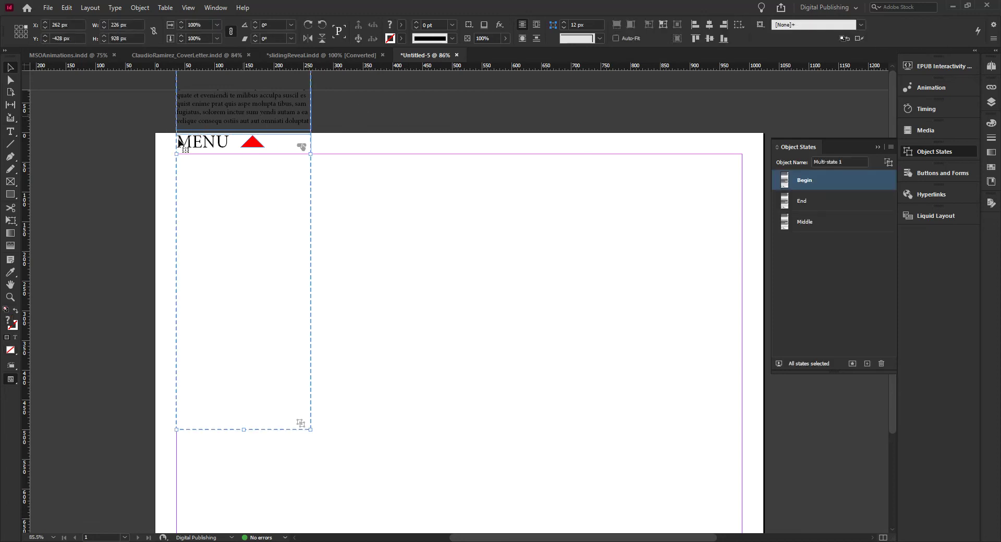
left_click(807, 203)
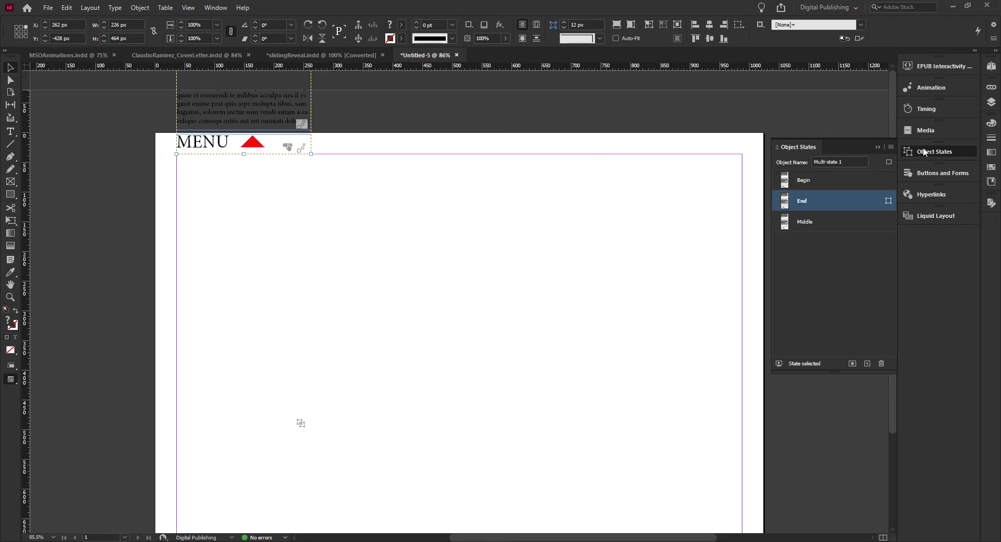
left_click(991, 103)
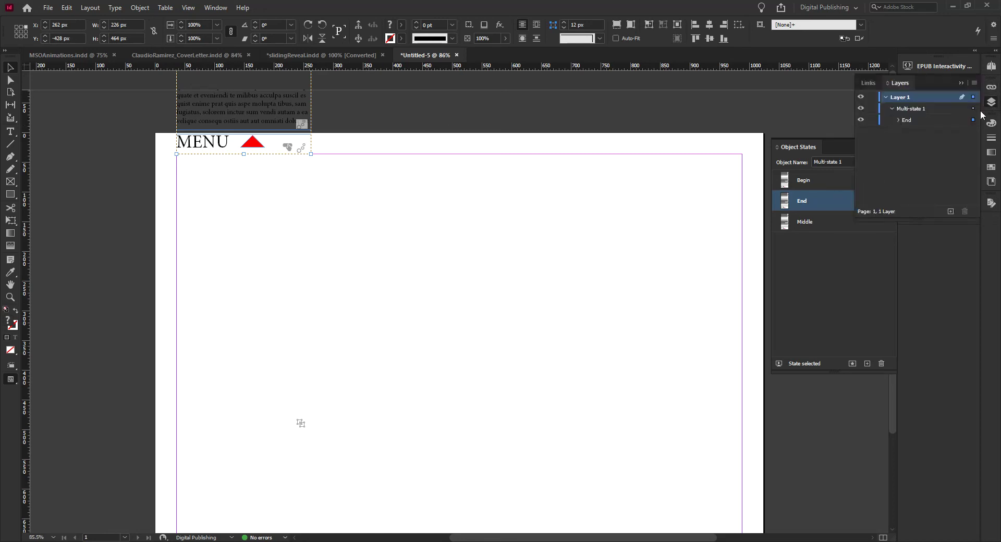
left_click(898, 121)
left_click(974, 132)
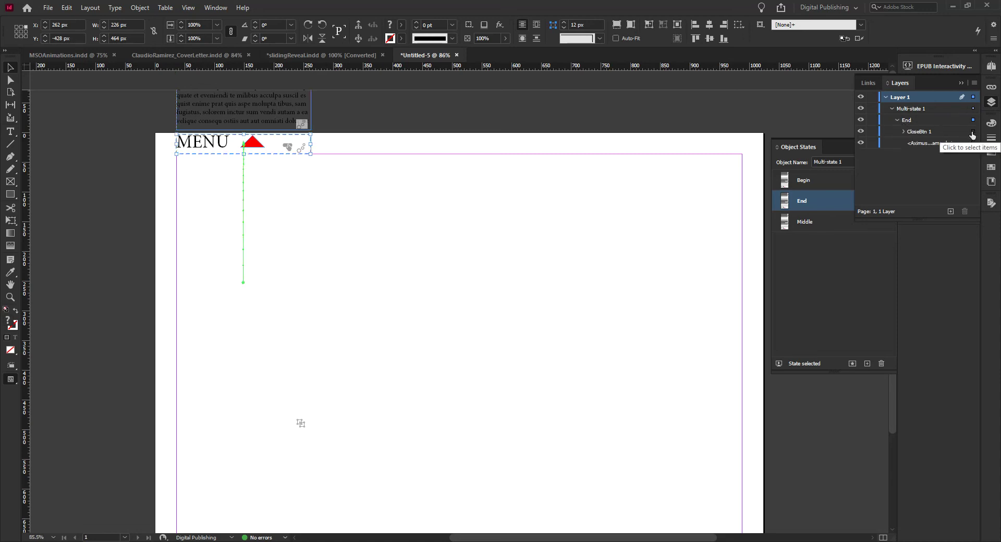
left_click(956, 223)
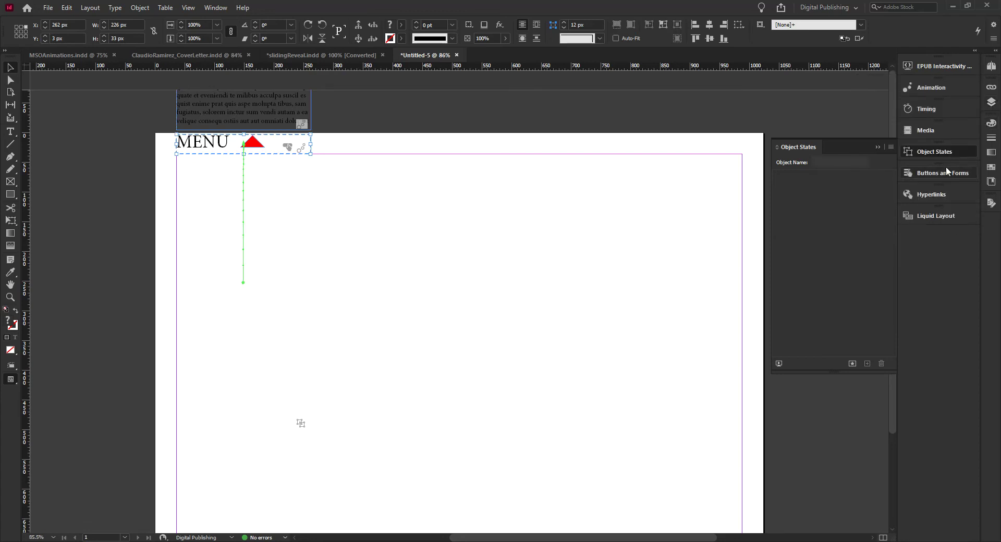
Step: Add a Go To State action to CloseBtn 1 that targets the Middle state of Multi-state 1
left_click(946, 172)
left_click(796, 227)
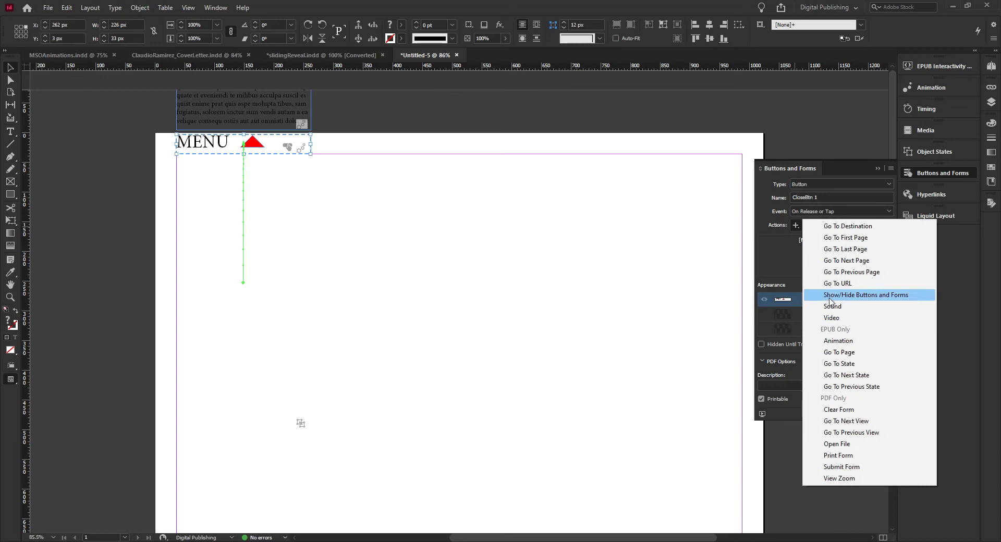
left_click(855, 363)
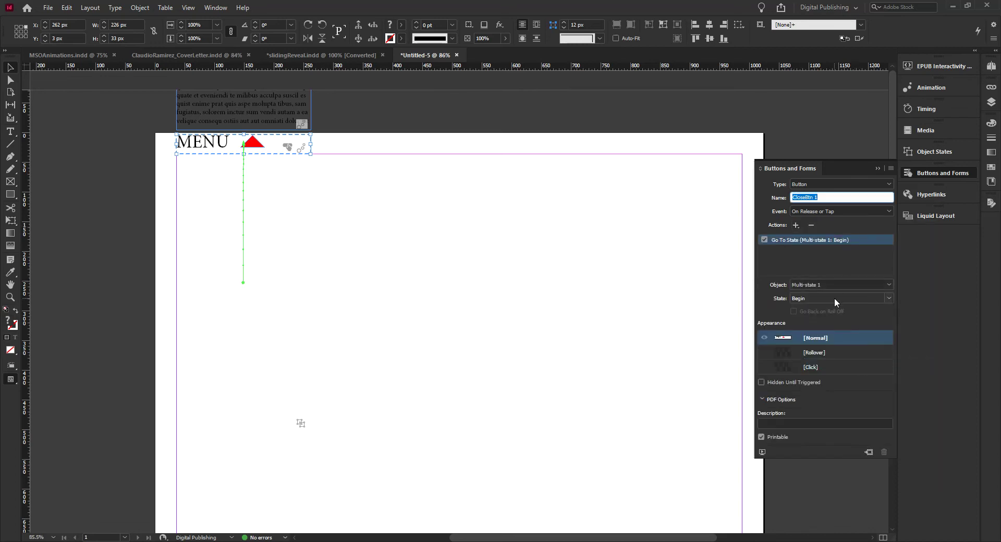
left_click(887, 298)
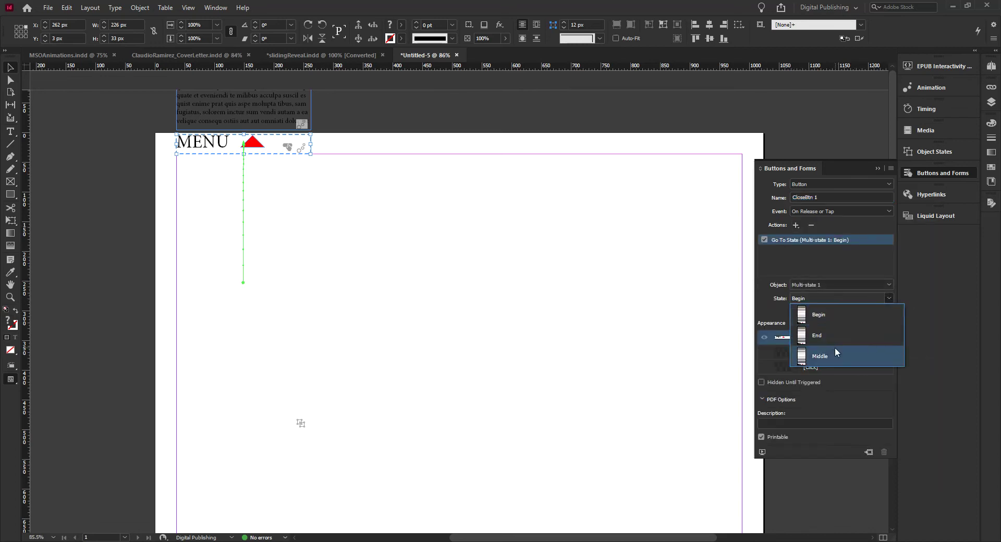
left_click(830, 357)
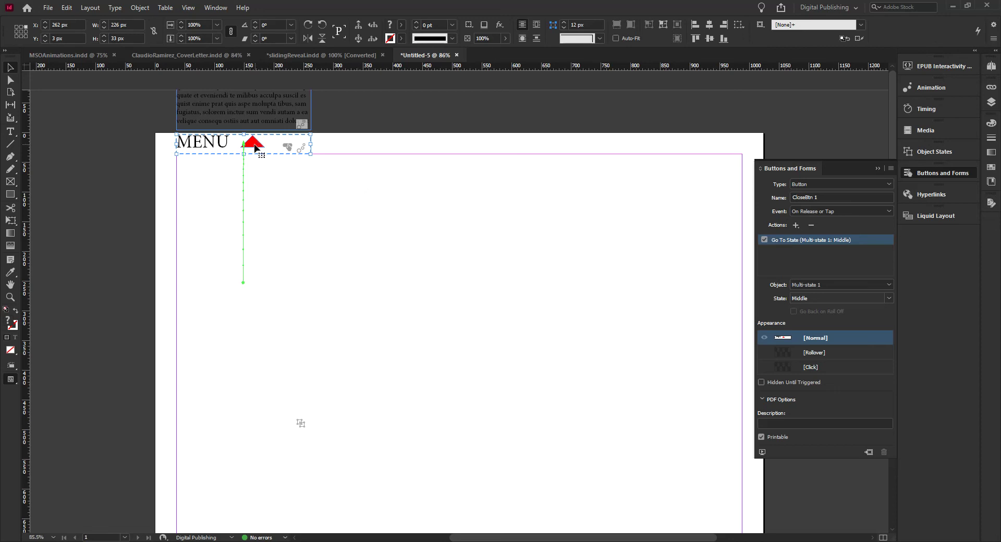
Step: Rotate the red triangle in the End state's button 180° to point down and nudge it up in line with MENU
double_click(256, 146)
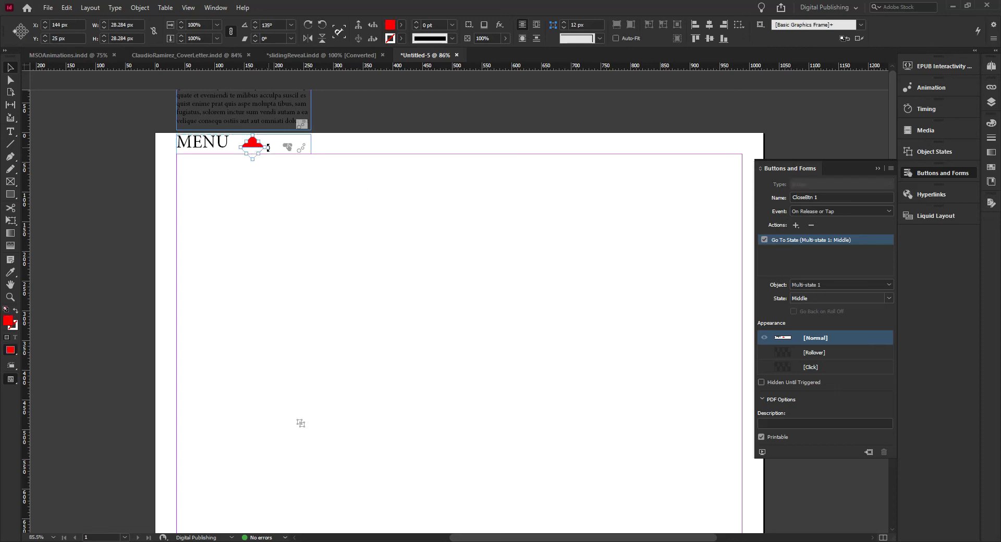
left_click_drag(264, 154, 239, 144)
key("Up")
key("Up")
key("Up")
key("Up")
key("Up")
key("Up")
key("Up")
key("Up")
key("Up")
key("Up")
key("Up")
key("Up")
key("Up")
key("Up")
key("Up")
key("Up")
key("Right")
key("Up")
Step: Reselect the multi-state object, activate its Middle state and select only the CloseBtn 2 button inside it
left_click(934, 149)
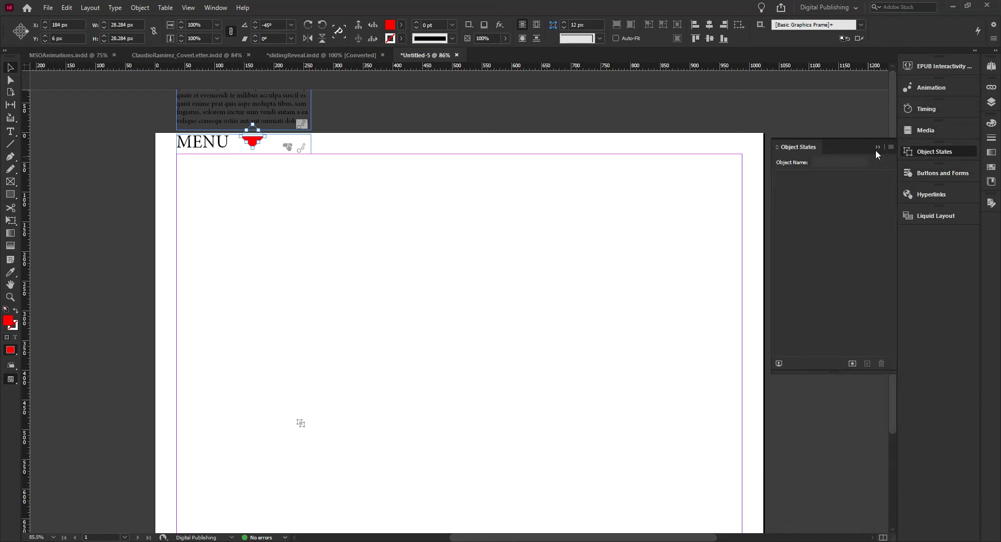
left_click(317, 114)
left_click(282, 121)
left_click(392, 111)
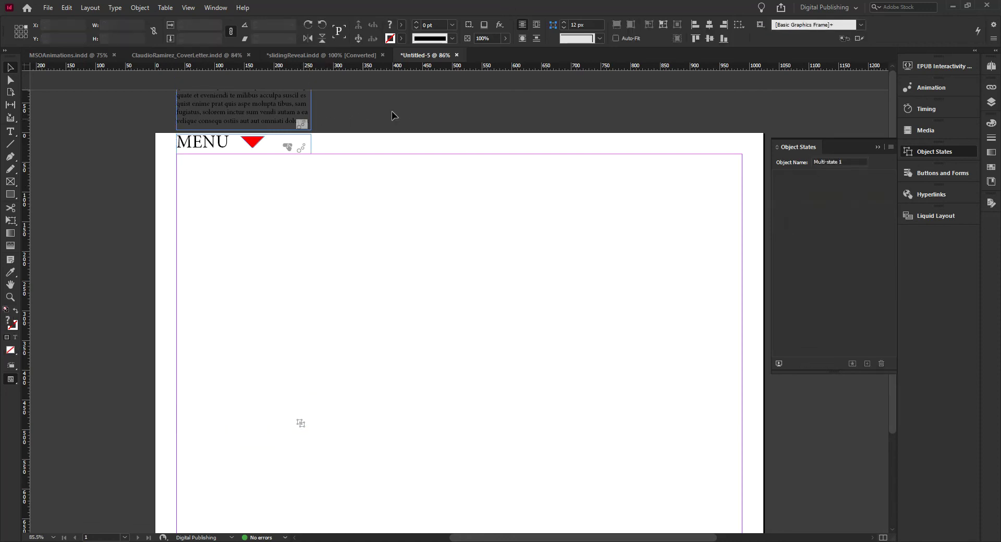
left_click(284, 121)
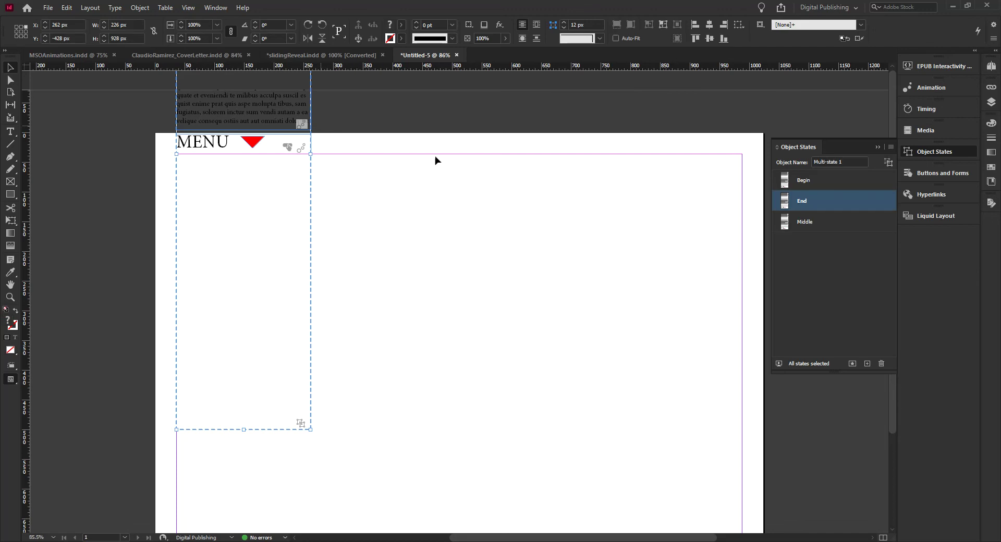
left_click(808, 222)
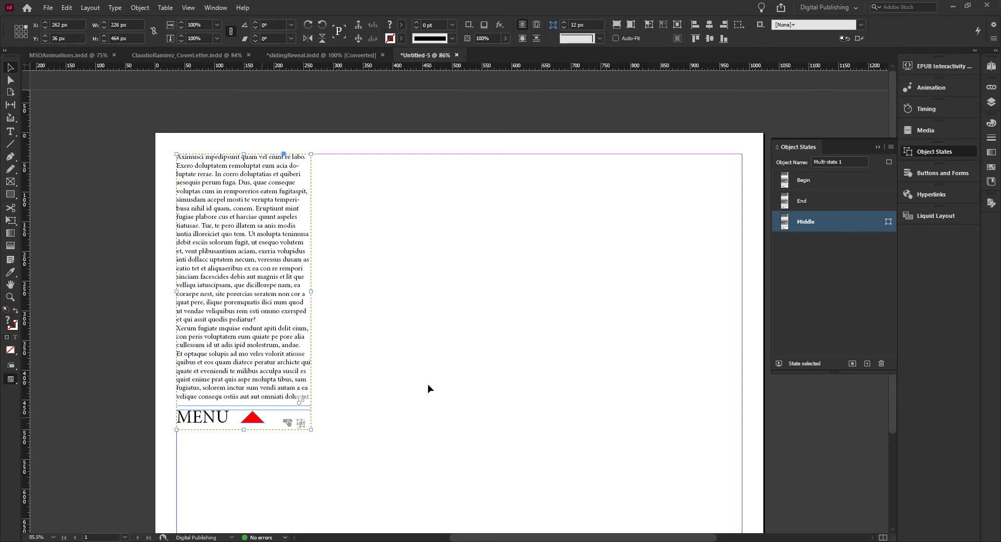
left_click(992, 104)
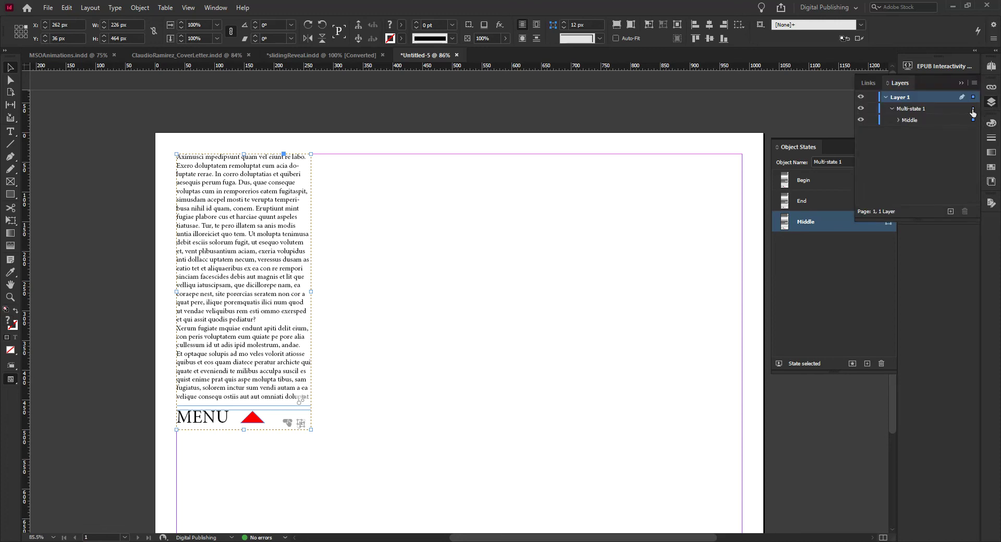
left_click(899, 121)
left_click(973, 132)
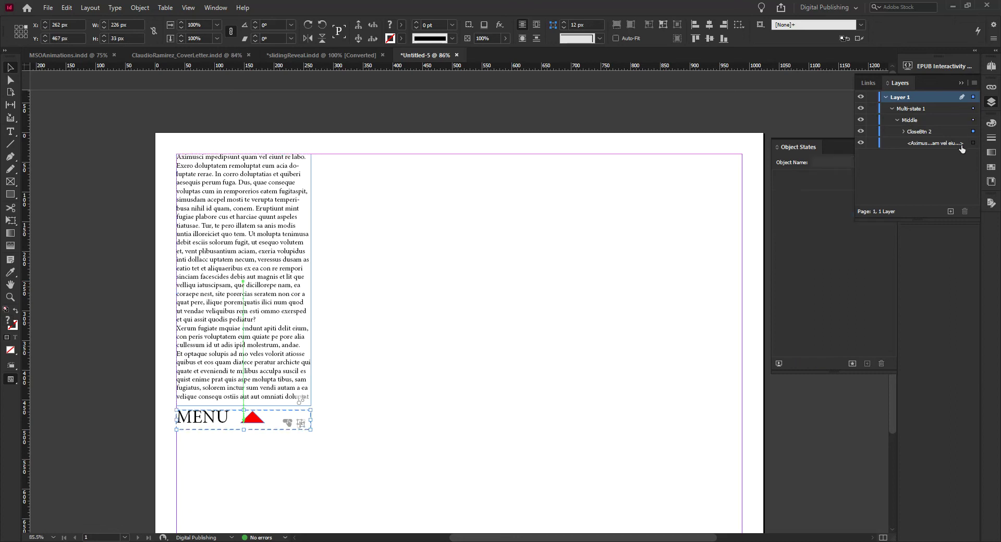
Step: Add a Go To State action to CloseBtn 2 that targets the End state of Multi-state 1
left_click(992, 102)
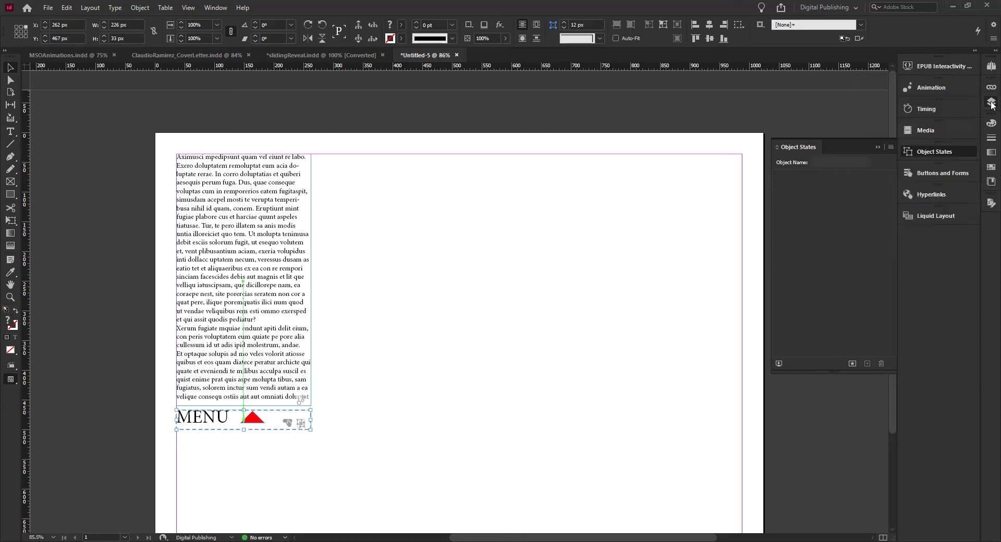
left_click(934, 173)
left_click(796, 225)
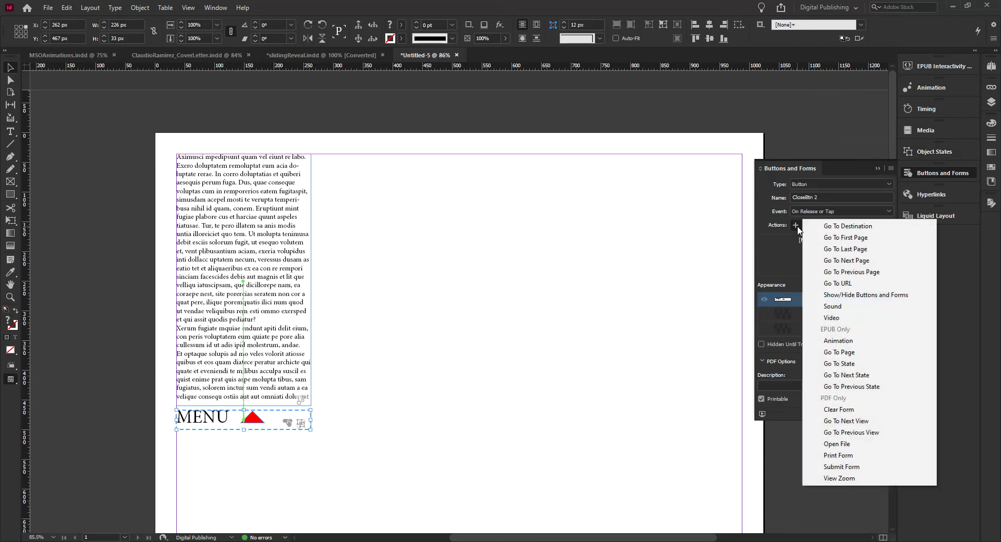
left_click(840, 364)
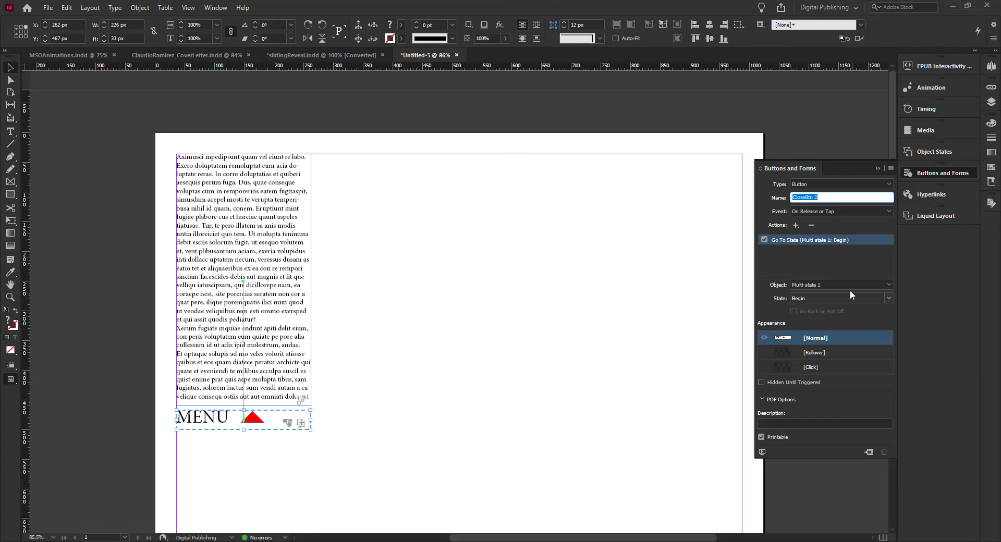
left_click(890, 298)
left_click(832, 342)
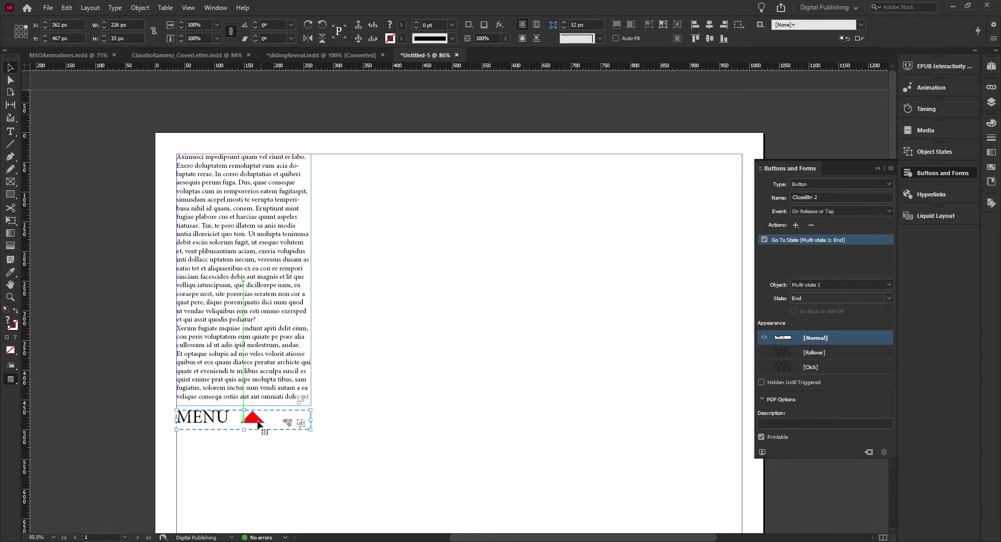
left_click(929, 176)
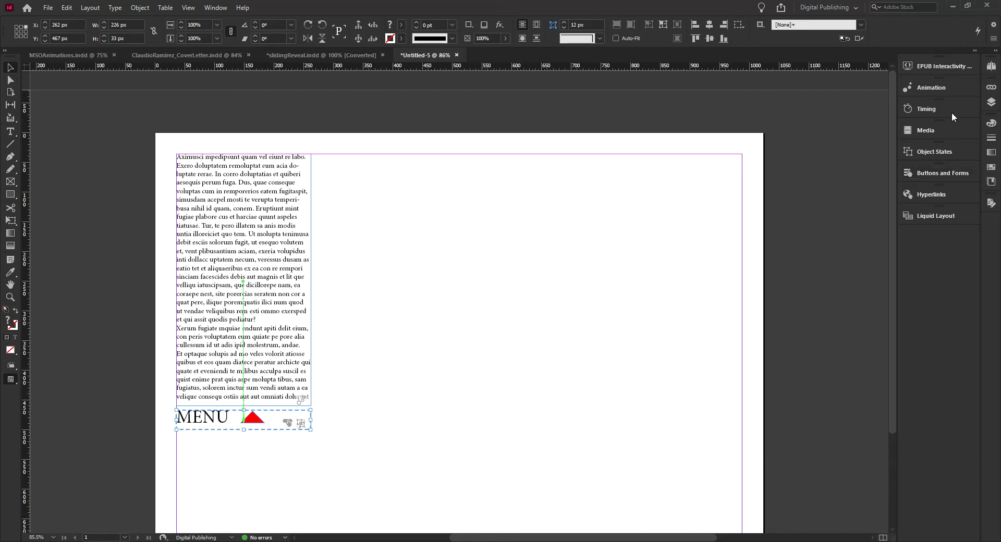
Step: Switch the multi-state object back to its Begin state and select the CloseBtn button inside it
left_click(932, 151)
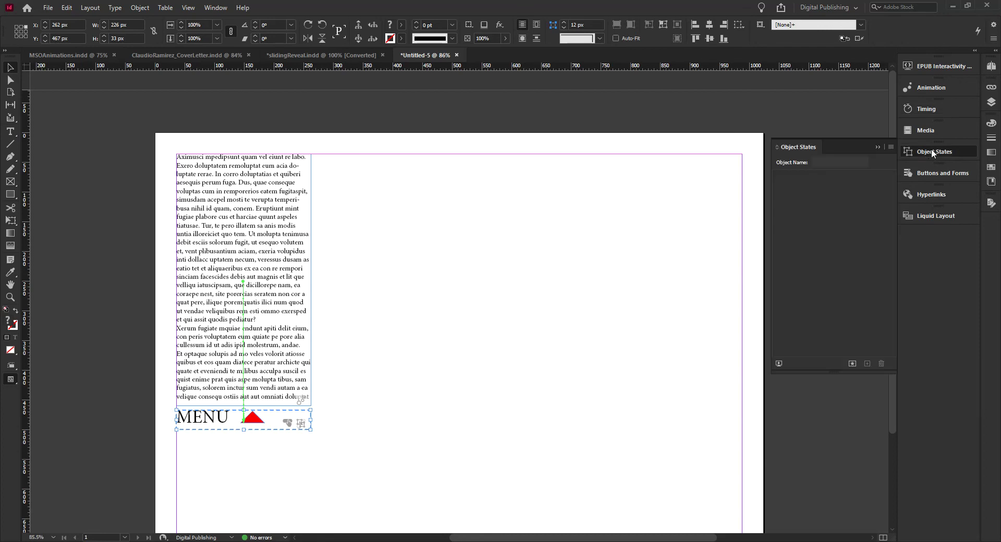
left_click(241, 256)
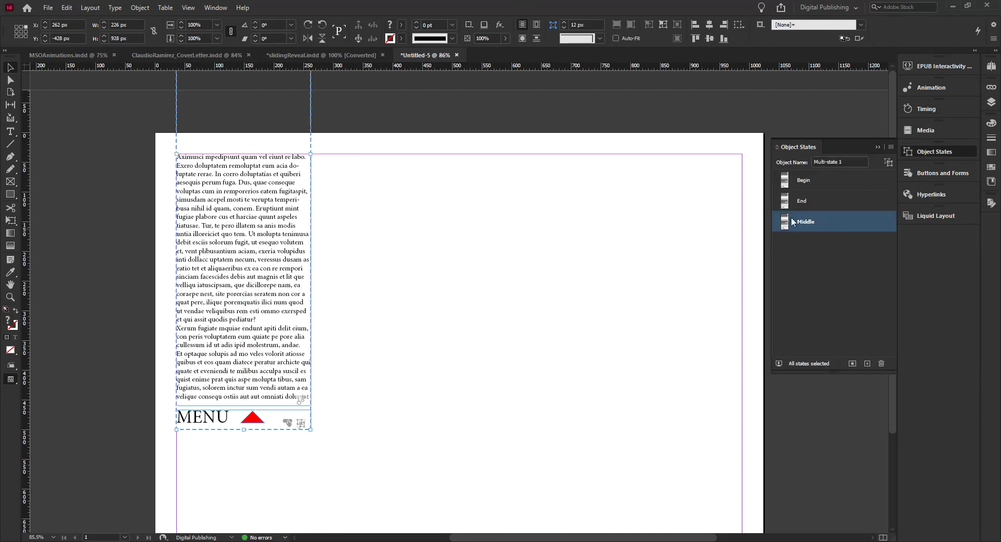
left_click(803, 179)
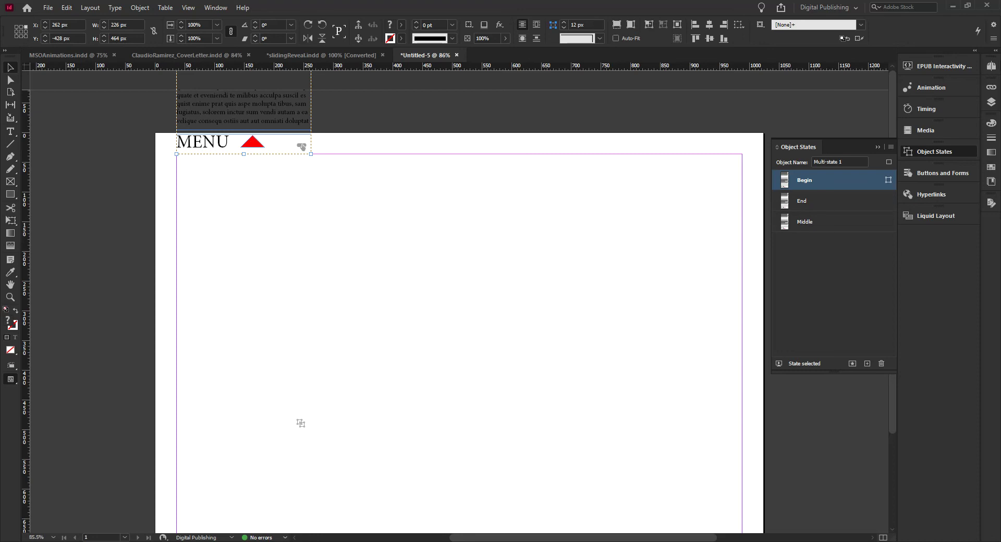
left_click(992, 102)
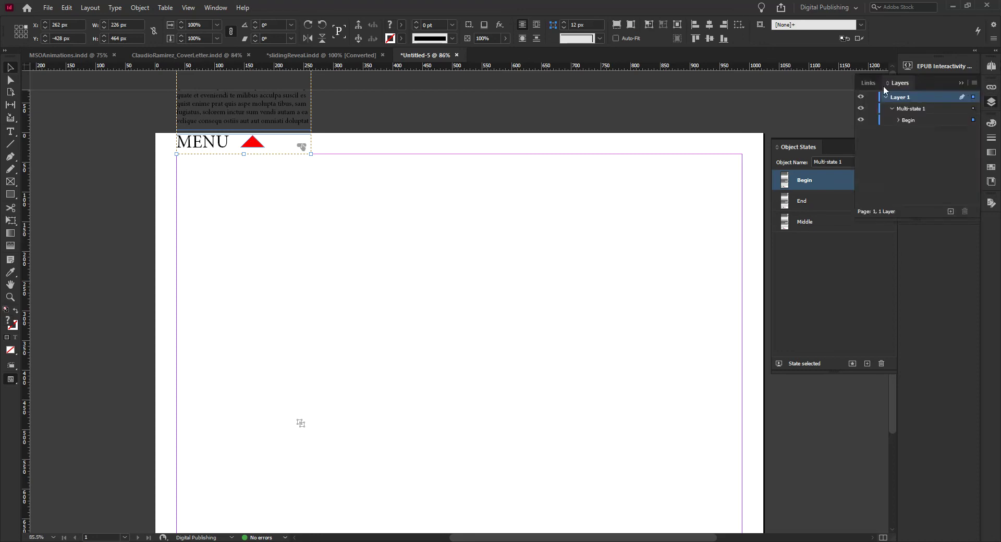
left_click(898, 119)
left_click(973, 131)
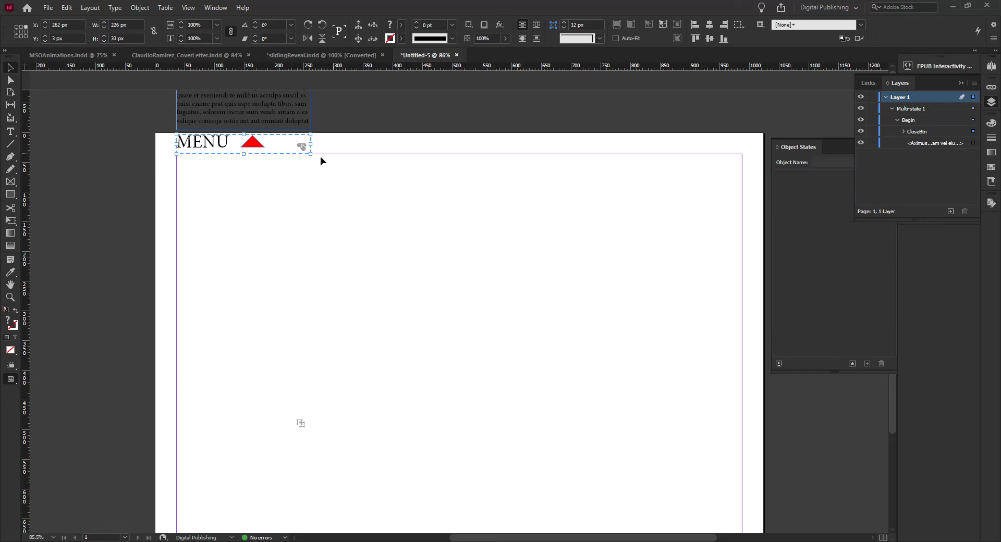
Step: Flip the red triangle in the Begin state's button to point down, nudge it up beside MENU and deselect everything
double_click(253, 144)
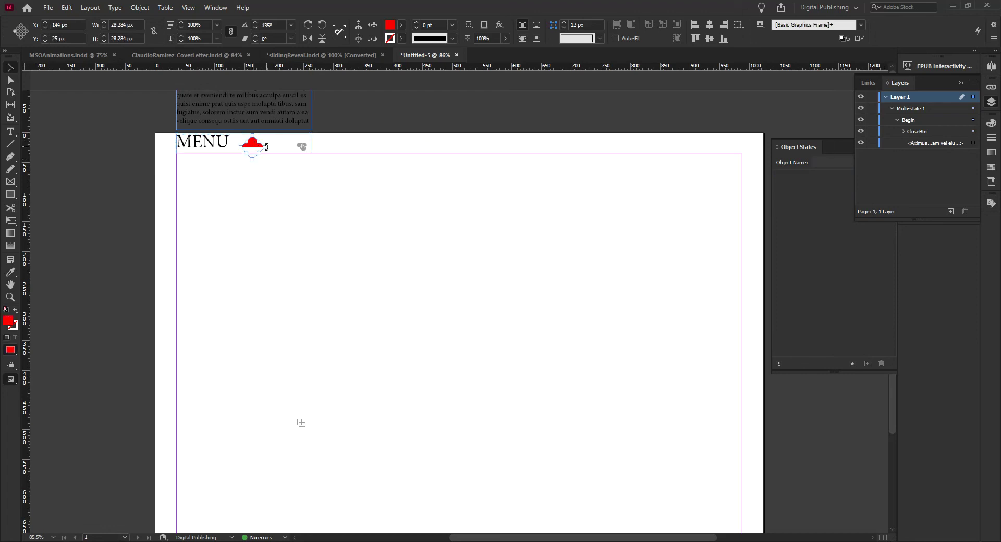
left_click_drag(267, 149, 229, 146)
key("Up")
key("Up")
key("Up")
key("Up")
key("Up")
key("Up")
key("Up")
key("Up")
key("Up")
key("Up")
key("Up")
key("Up")
key("Up")
key("Up")
key("Up")
key("Up")
key("Up")
key("Up")
left_click(388, 182)
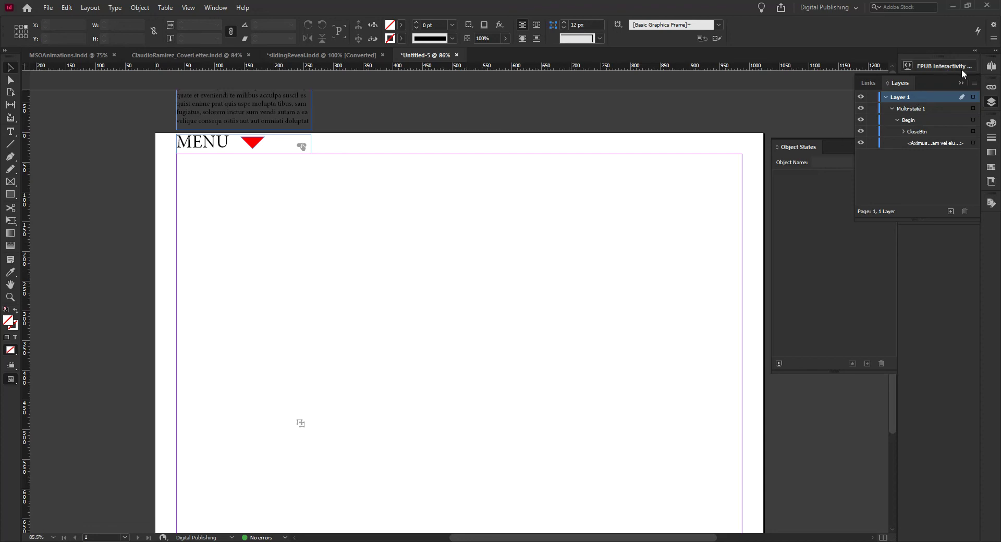
Step: Preview the page's EPUB interactivity, toggle the MENU button open and closed several times, and close the preview
left_click(931, 66)
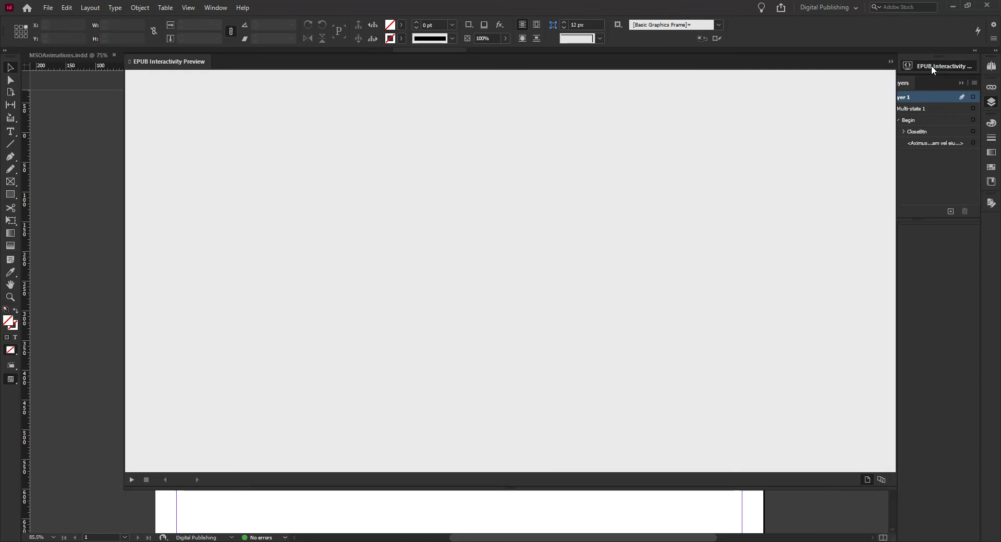
left_click(132, 480)
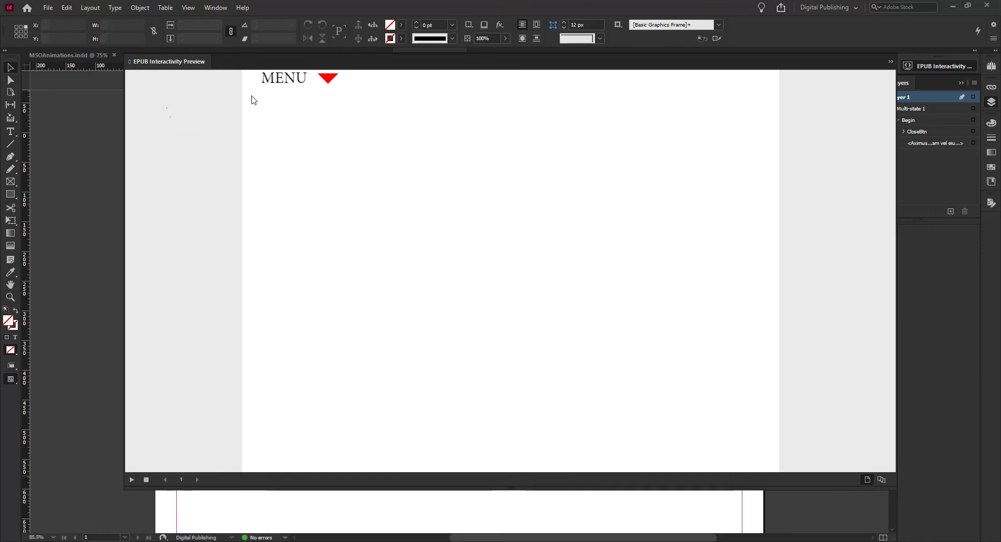
left_click(328, 78)
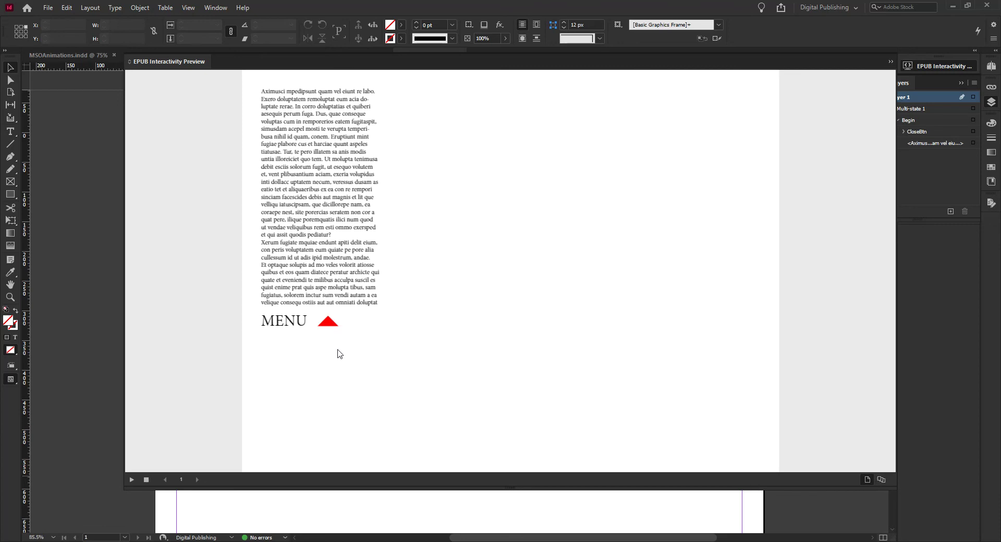
scroll(332, 328, "down", 2)
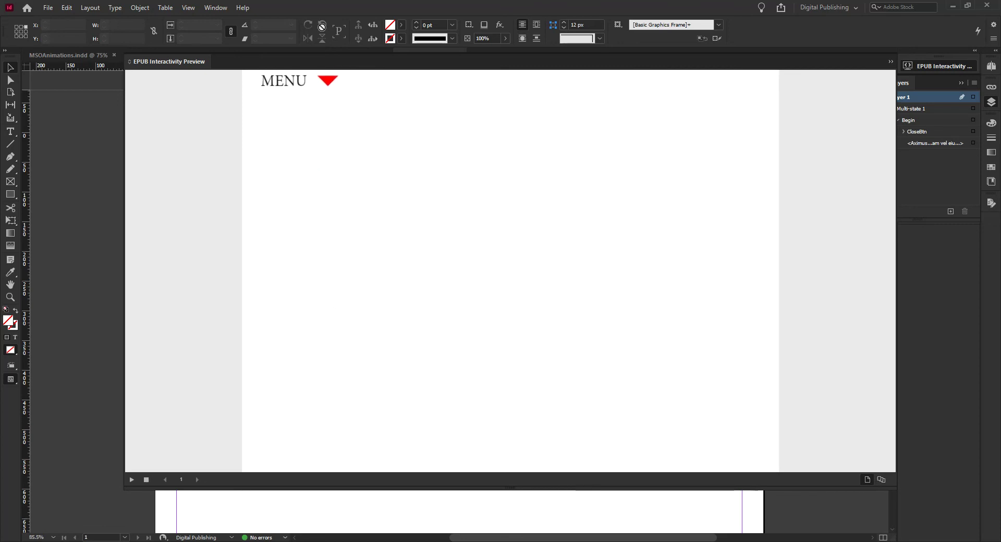
left_click(328, 78)
left_click(330, 333)
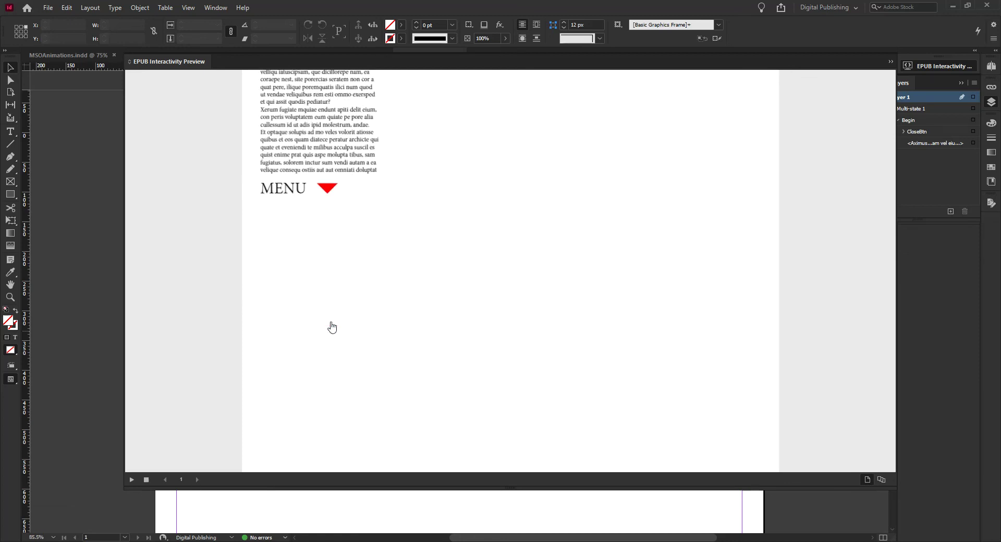
left_click(330, 80)
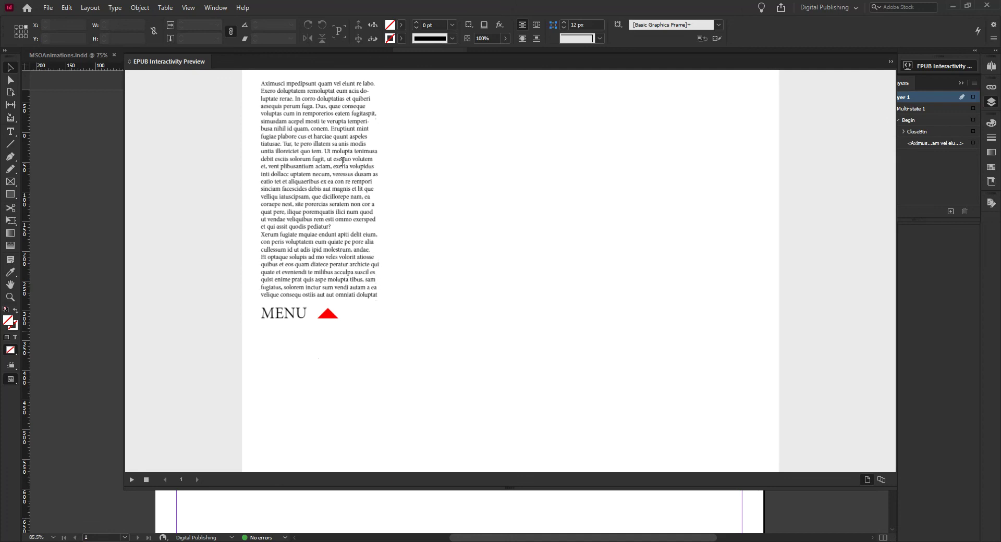
left_click(328, 323)
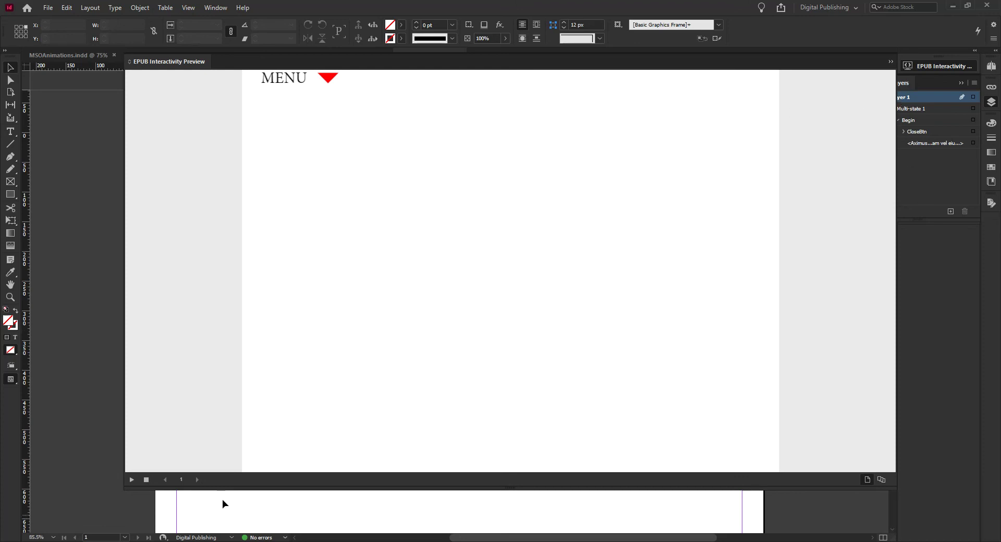
left_click(146, 481)
left_click(947, 68)
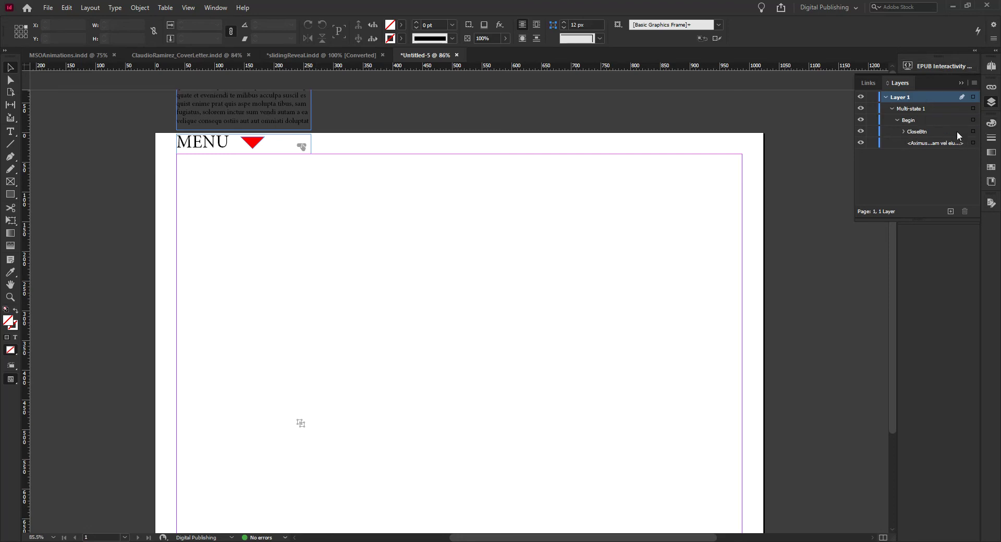
Step: Select the multi-state object on the page and activate its Middle state
left_click(992, 102)
left_click(934, 152)
left_click(225, 125)
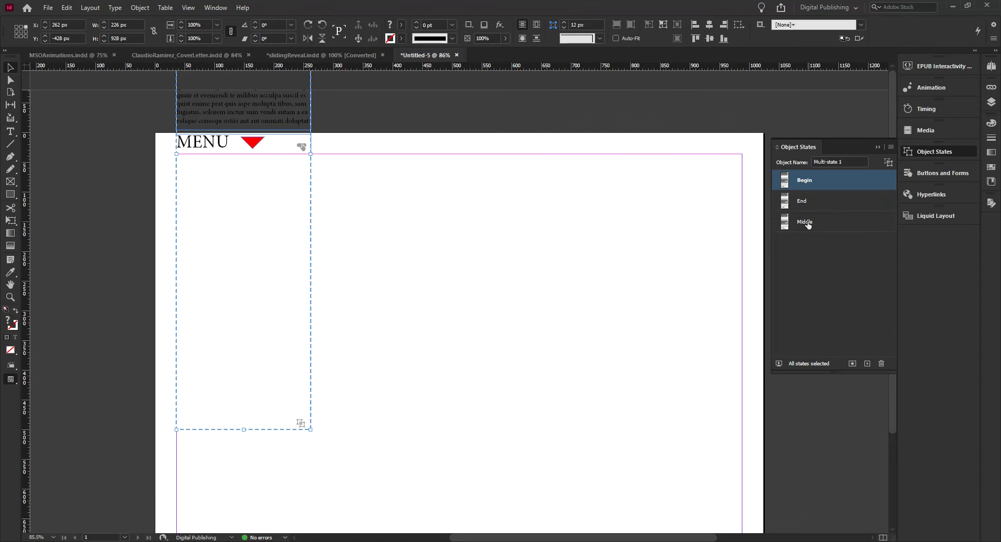
left_click(808, 224)
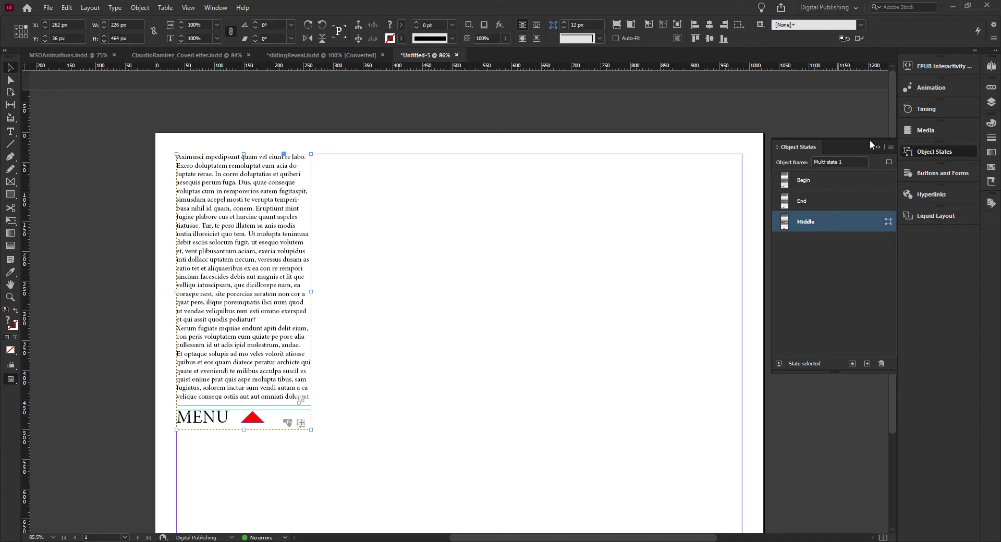
double_click(806, 222)
key("Return")
Step: Select both CloseBtn 2 and the text frame inside the Middle state
left_click(991, 102)
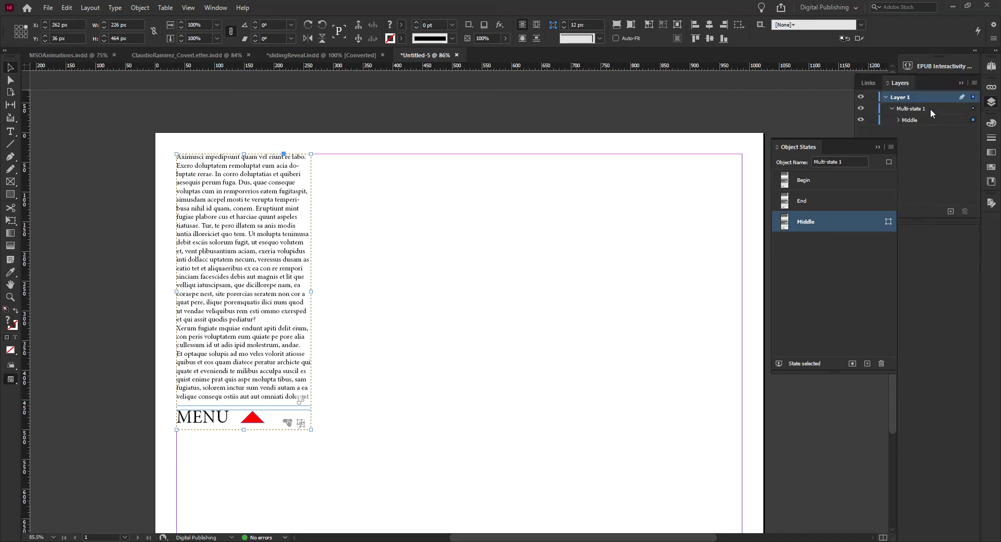
left_click(897, 121)
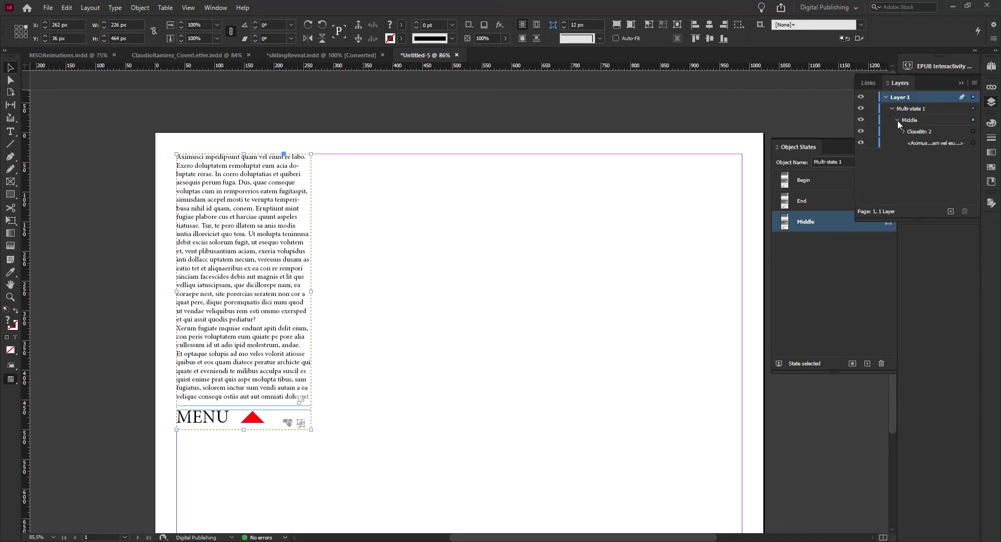
left_click(973, 132)
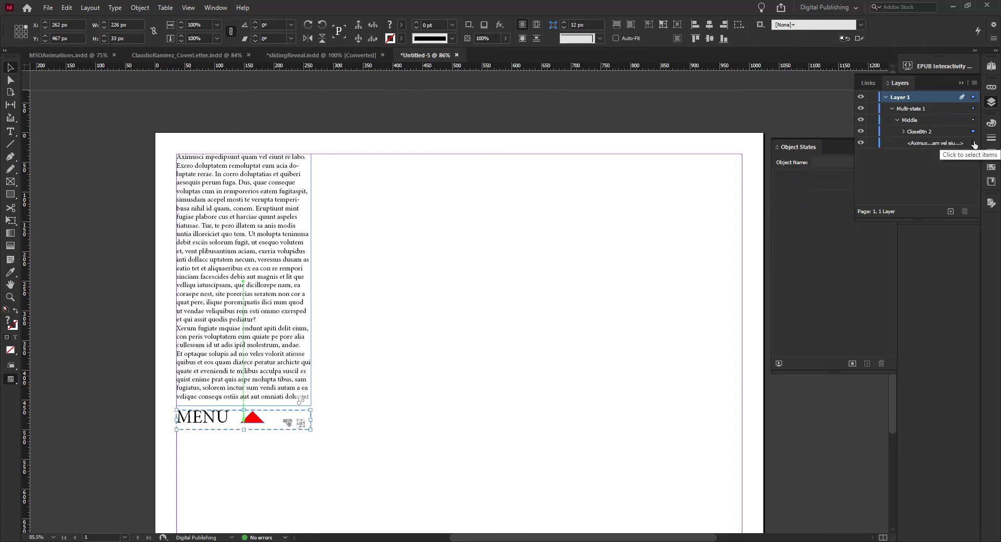
left_click(973, 143)
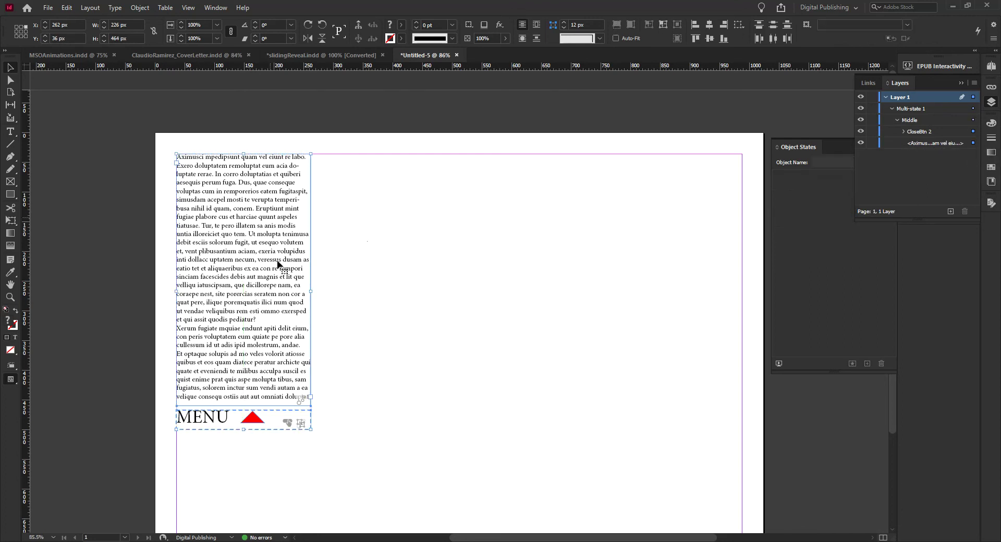
left_click(992, 102)
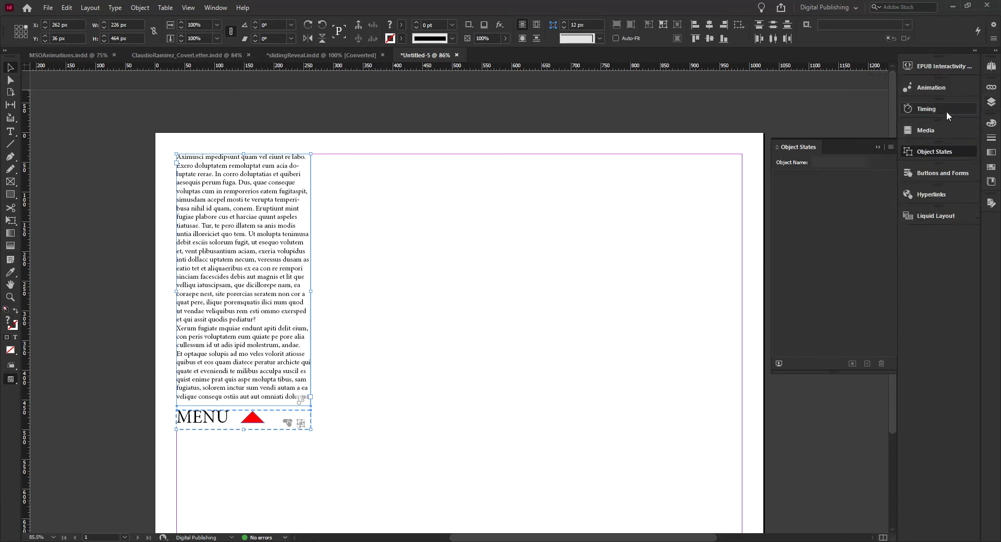
Step: Set the animation speed of the two selected objects to None and enter a duration of 2 seconds
left_click(928, 88)
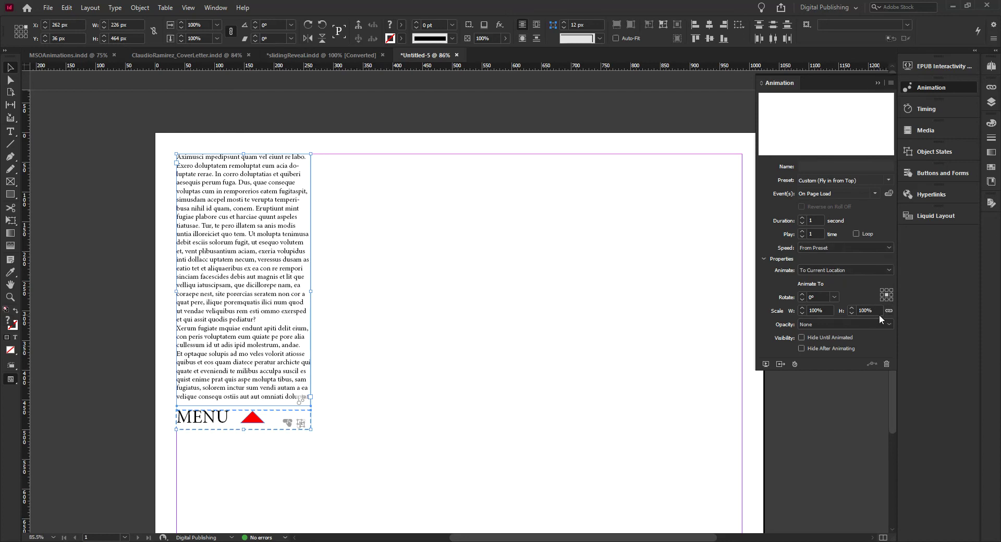
left_click(891, 248)
left_click(833, 271)
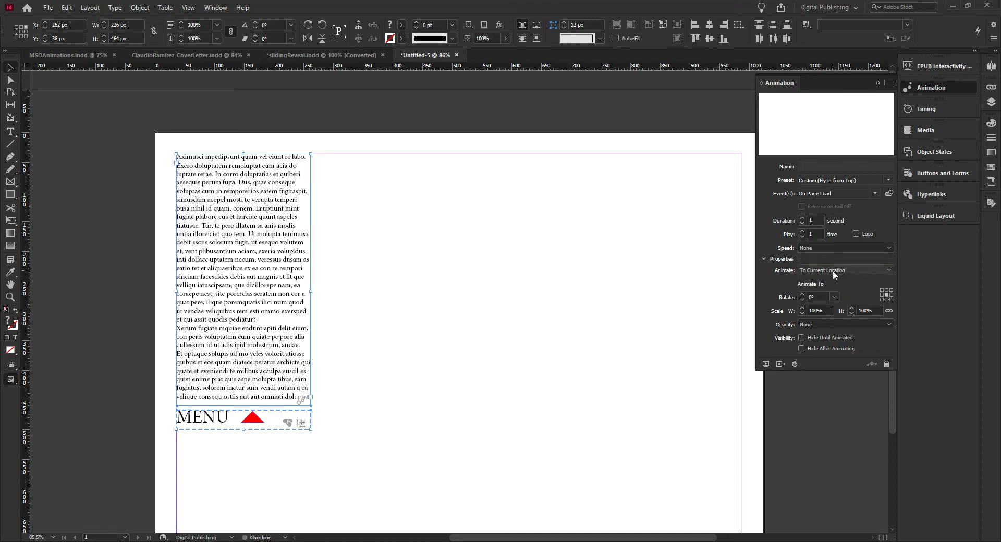
double_click(812, 220)
type("2")
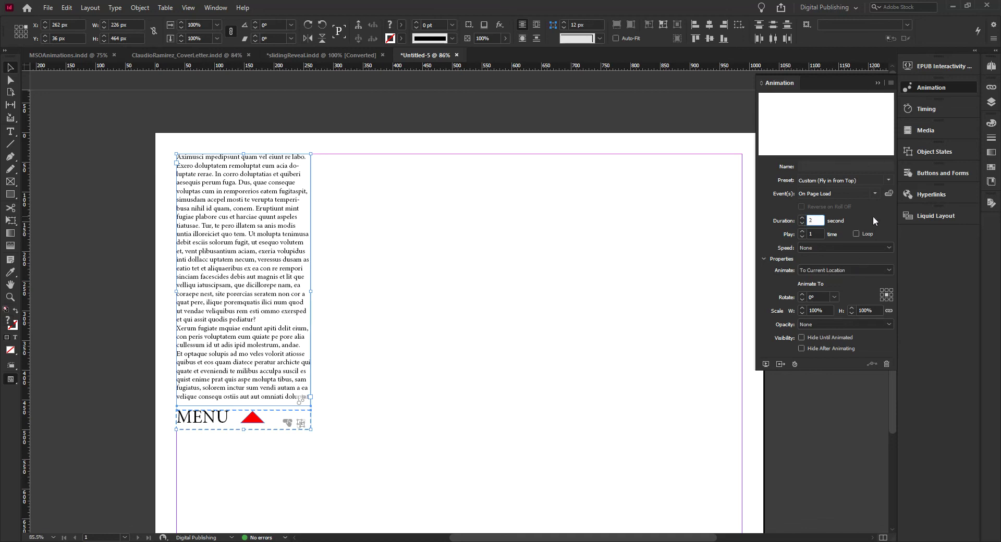
key("Return")
Step: Play the interactivity preview again, toggle the MENU button repeatedly to check the slide animation, and close the preview
left_click(933, 66)
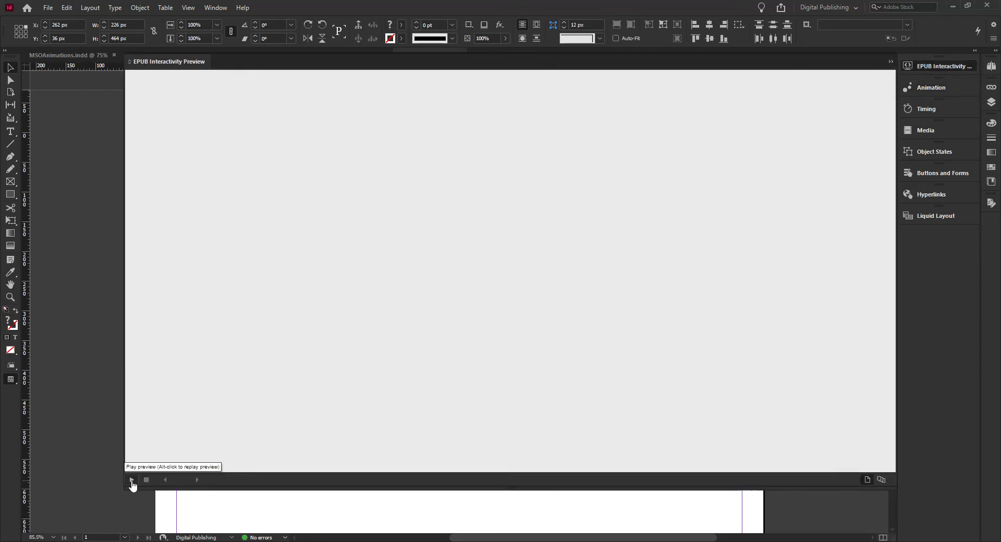
left_click(132, 480)
left_click(330, 81)
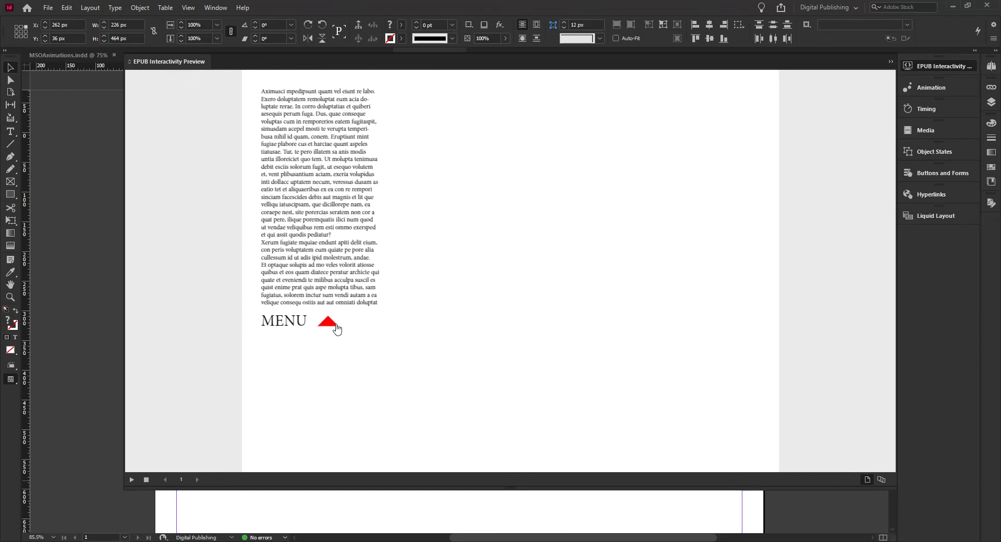
left_click(332, 327)
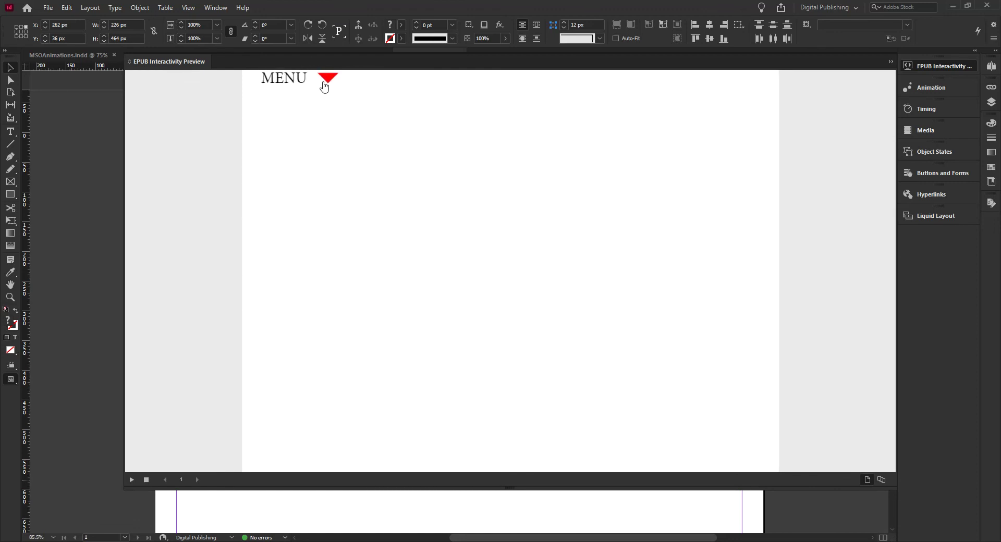
left_click(327, 81)
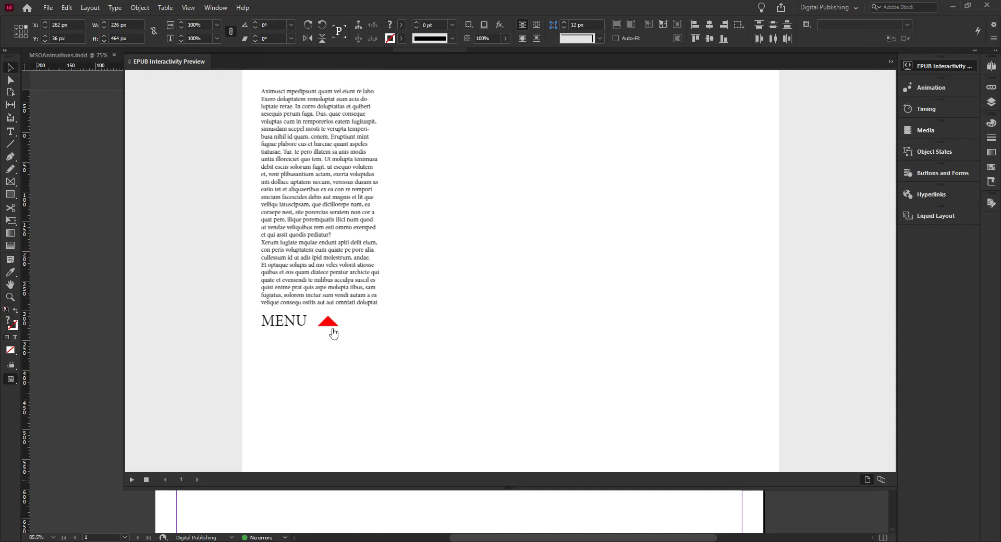
left_click(331, 326)
left_click(328, 81)
left_click(331, 319)
left_click(331, 84)
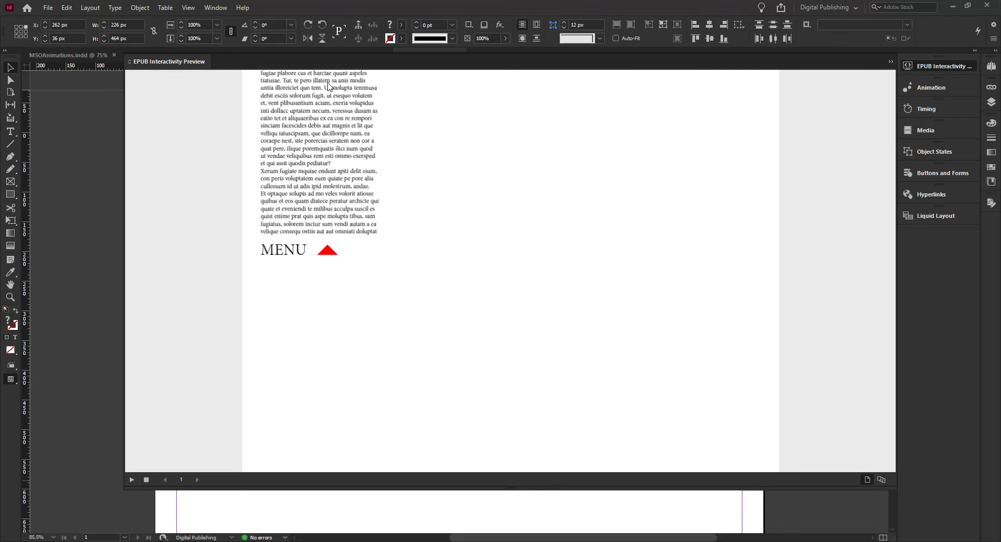
left_click(331, 312)
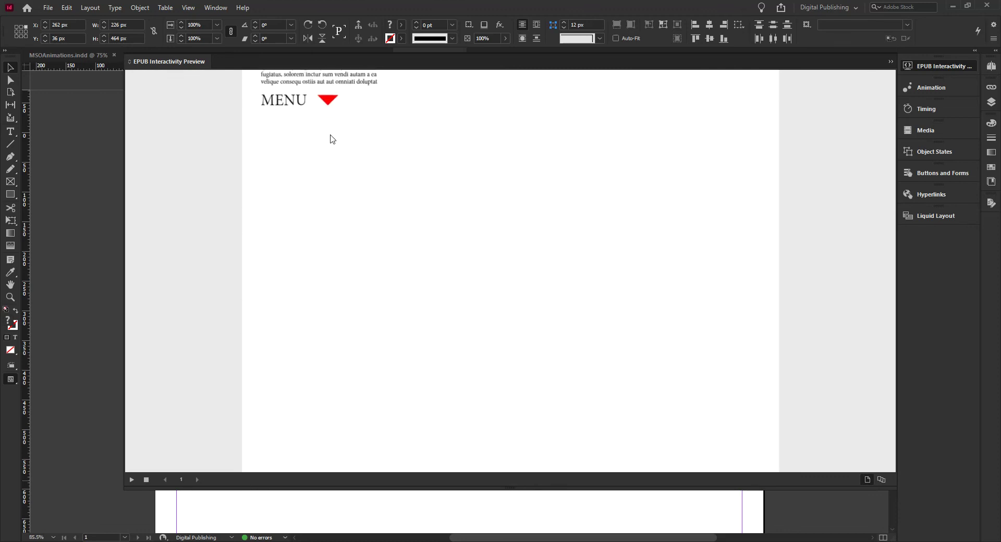
left_click(331, 80)
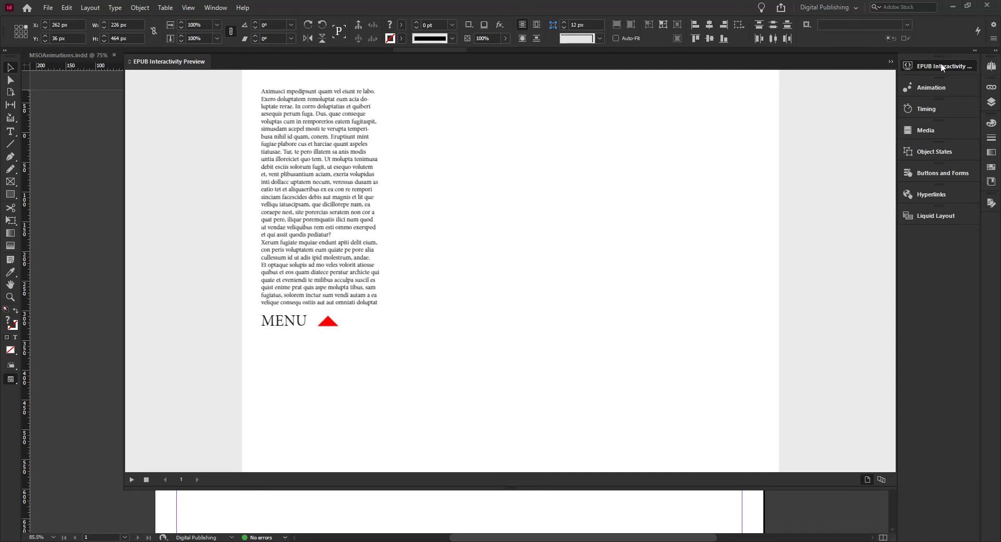
left_click(941, 66)
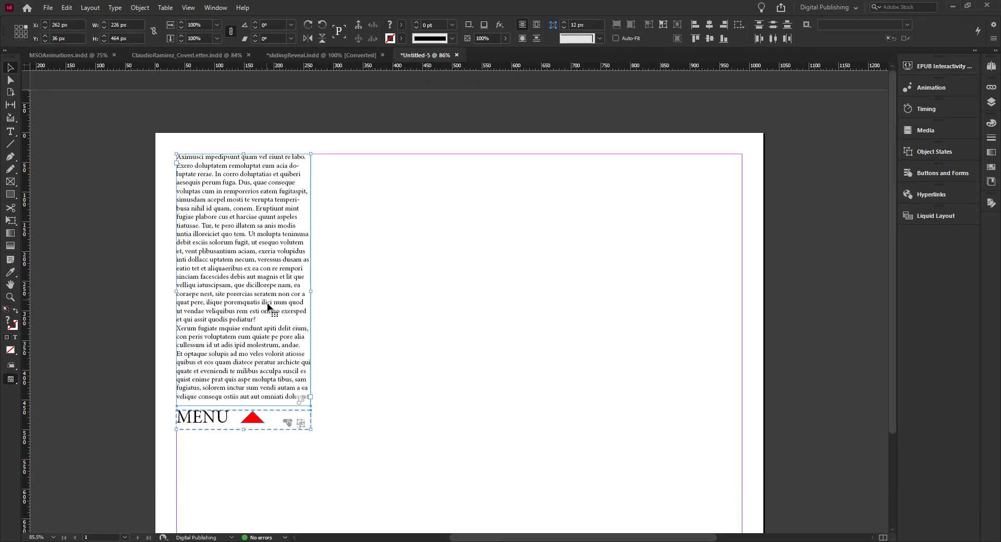
Step: Show the animation settings, select only CloseBtn 2 in the Middle state and pick its green motion path
left_click(961, 87)
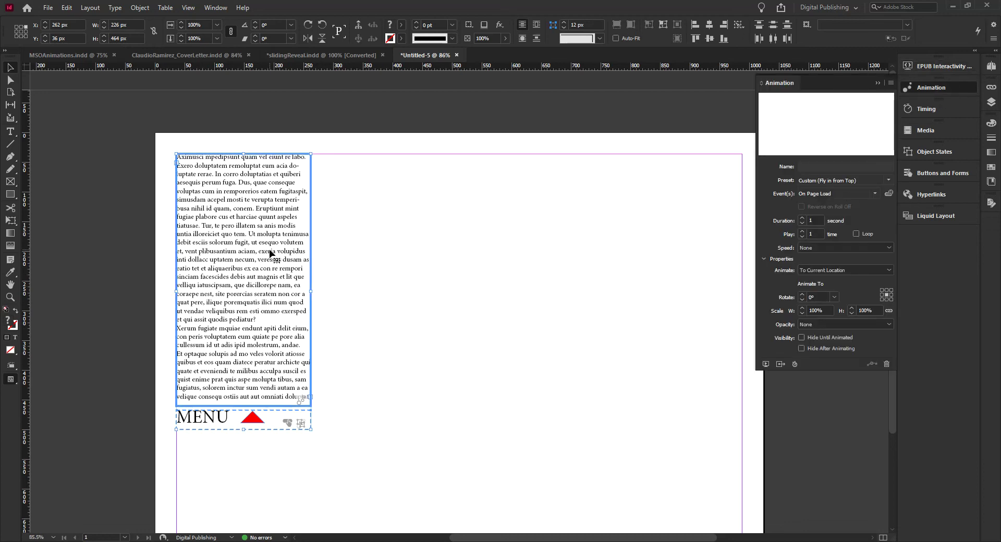
left_click(992, 103)
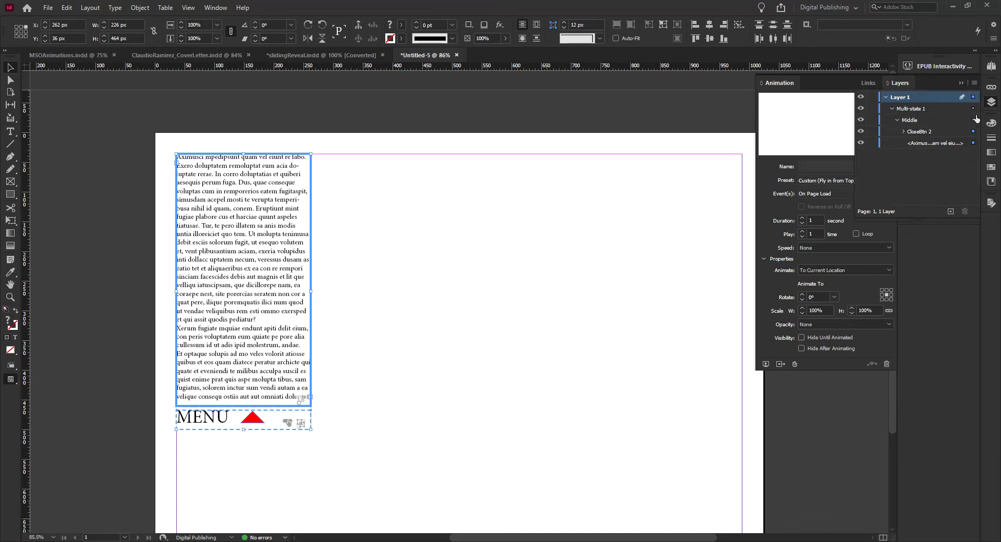
left_click(298, 185)
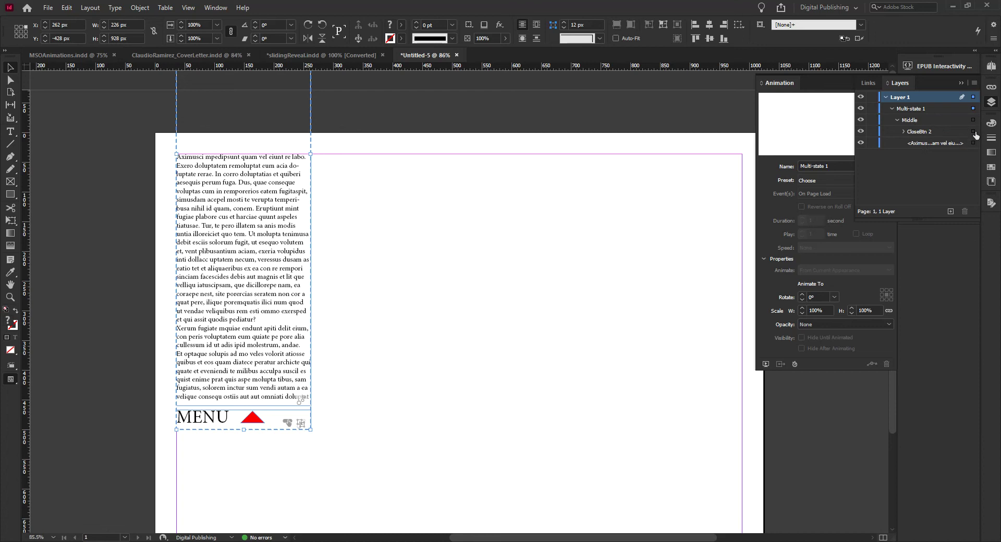
left_click(938, 132)
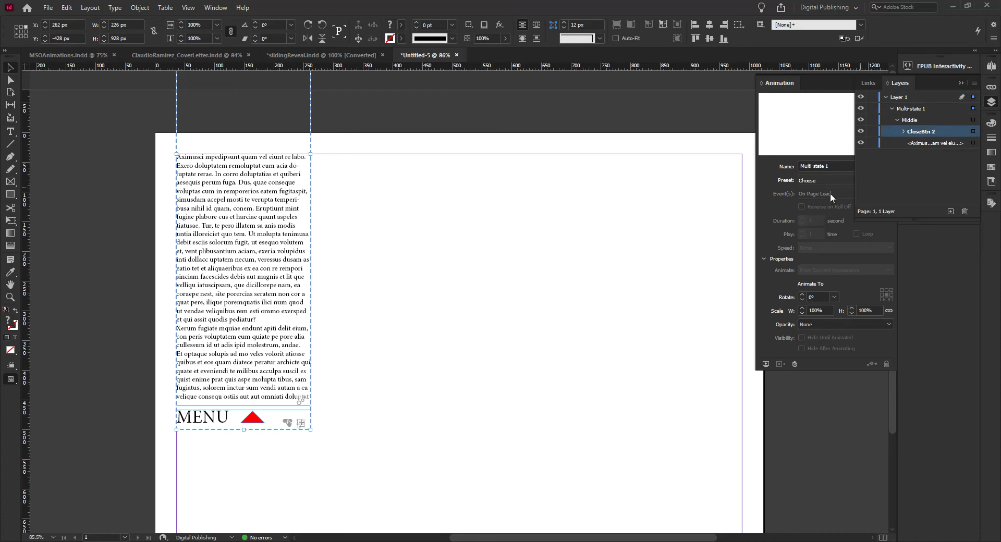
left_click(974, 133)
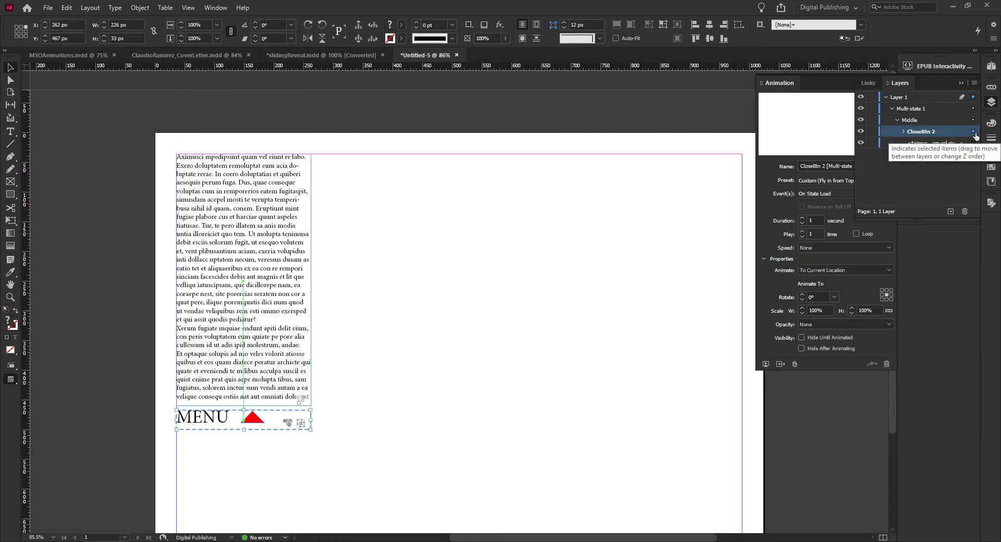
left_click(244, 284)
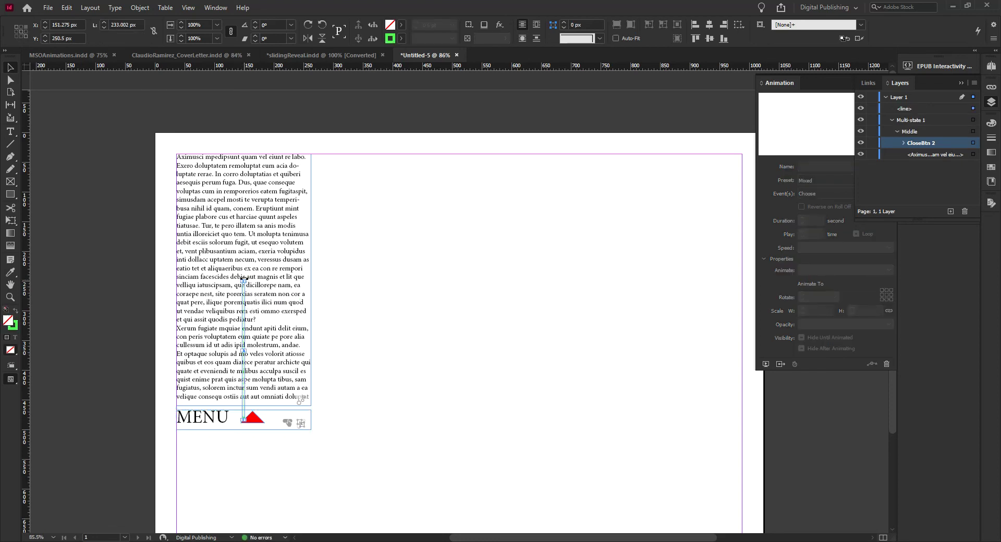
Step: Try to pull the upper end of CloseBtn 2's motion path toward the page top, undoing each attempt
left_click_drag(243, 281, 259, 143)
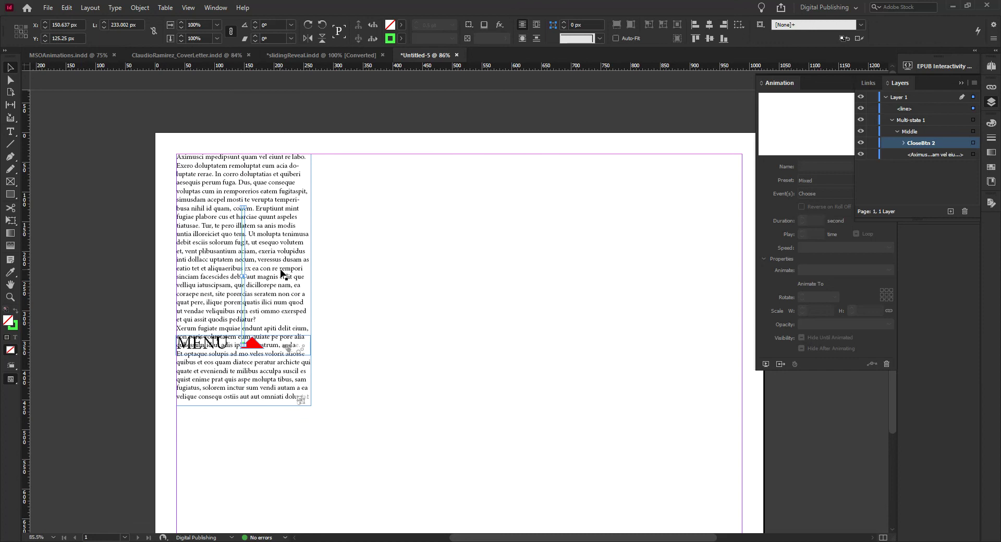
key("ctrl+z")
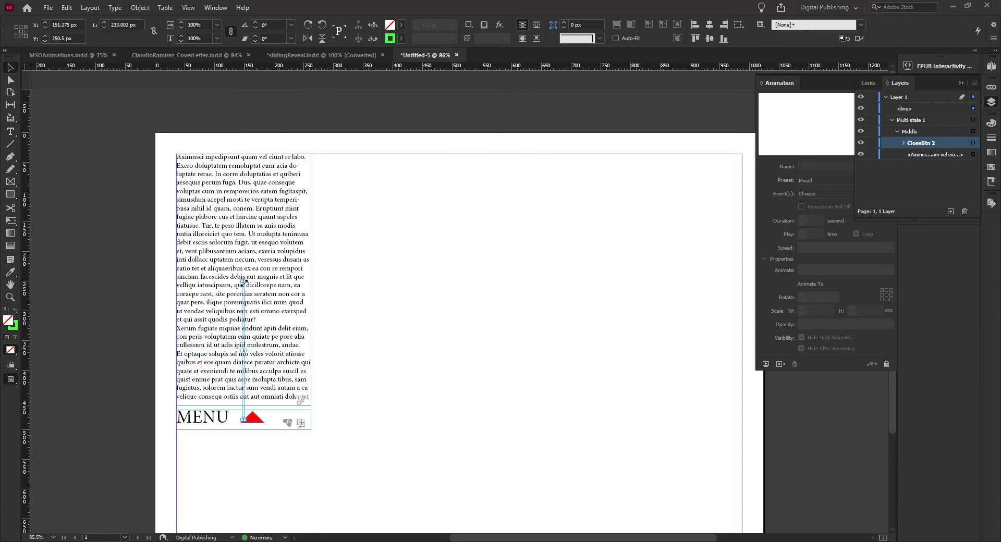
left_click_drag(244, 280, 254, 158)
key("ctrl+z")
Step: Nudge the upper end point of CloseBtn 2's motion path straight up to Y 0.5 px, making the path about 483 px long
left_click(10, 81)
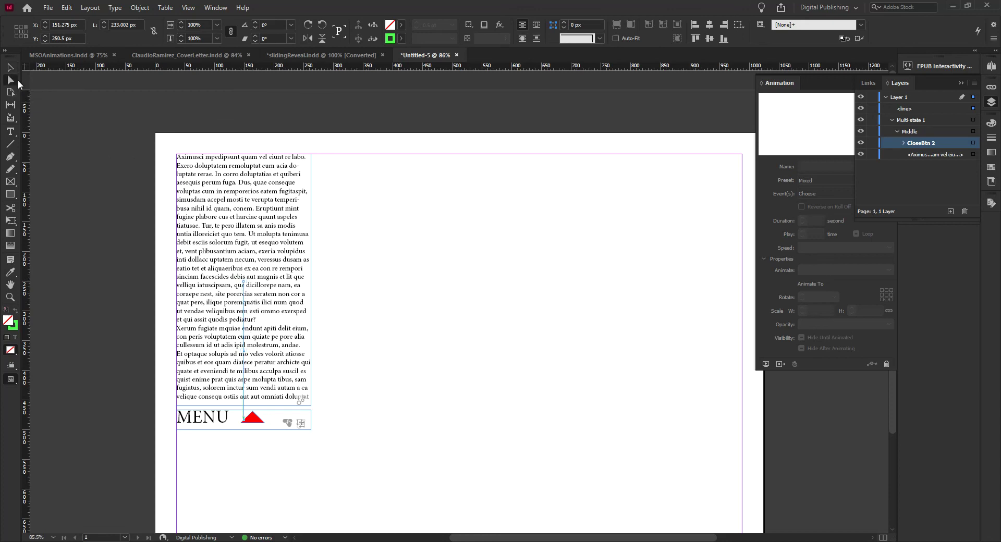
left_click(253, 291)
key("shift+Up")
key("shift+Up")
key("shift+Up")
key("shift+Up")
key("shift+Up")
key("shift+Up")
key("shift+Up")
key("shift+Up")
key("shift+Up")
key("shift+Up")
key("shift+Up")
key("Up")
key("Up")
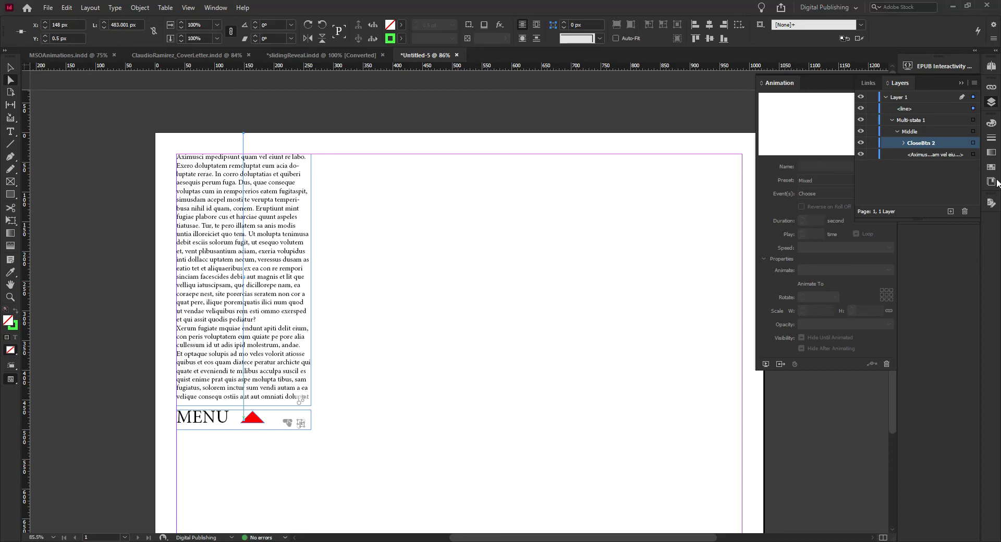
Step: Select the Middle state's text frame and nudge its motion path's upper end straight up to Y -145 px, about 393 px long
left_click(974, 155, "shift")
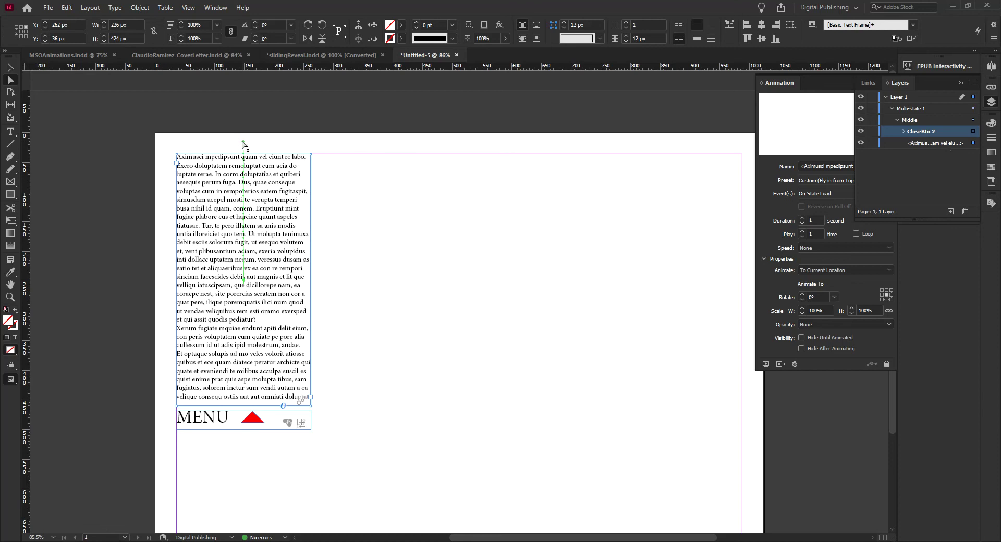
key("ctrl+z")
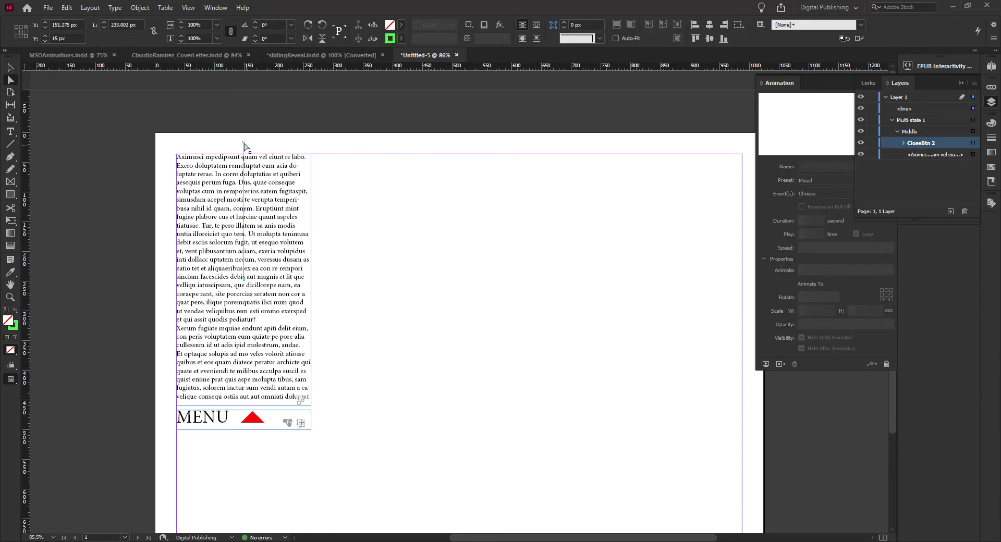
left_click(244, 142)
key("shift+Up")
key("shift+Up")
key("shift+Up")
key("shift+Up")
key("shift+Up")
key("shift+Up")
key("shift+Up")
key("shift+Up")
key("shift+Up")
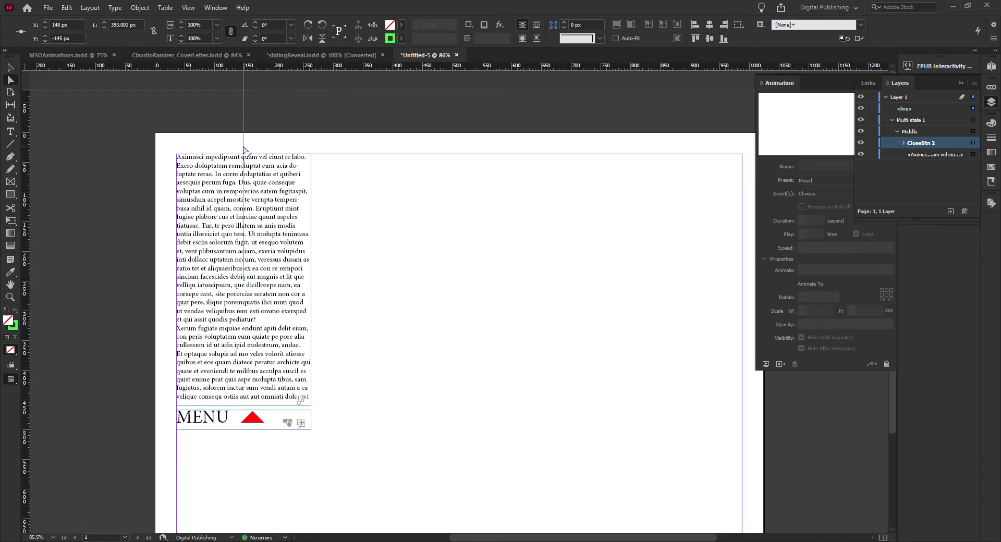
Step: Check the extended motion paths in the interactivity preview, clear it and close the preview
left_click(930, 66)
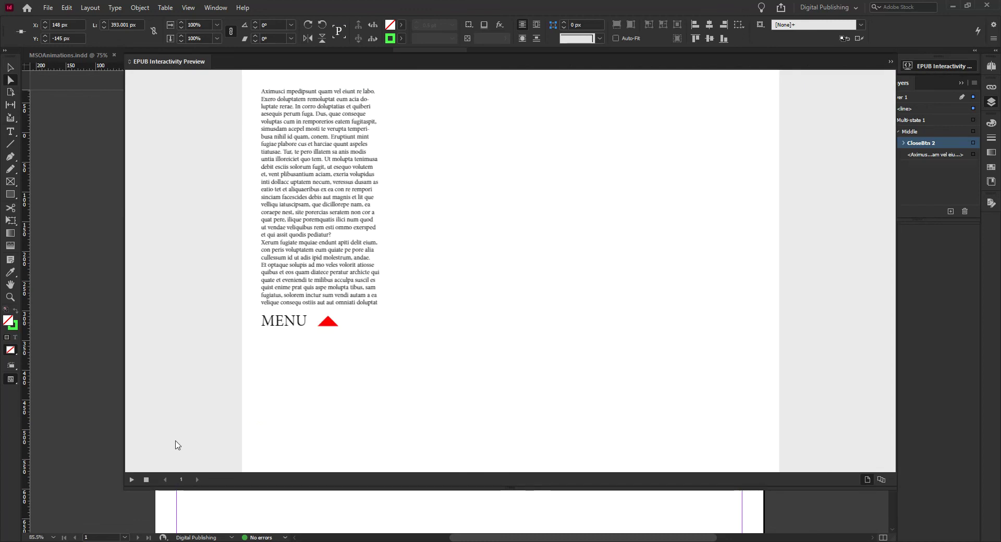
left_click(146, 480)
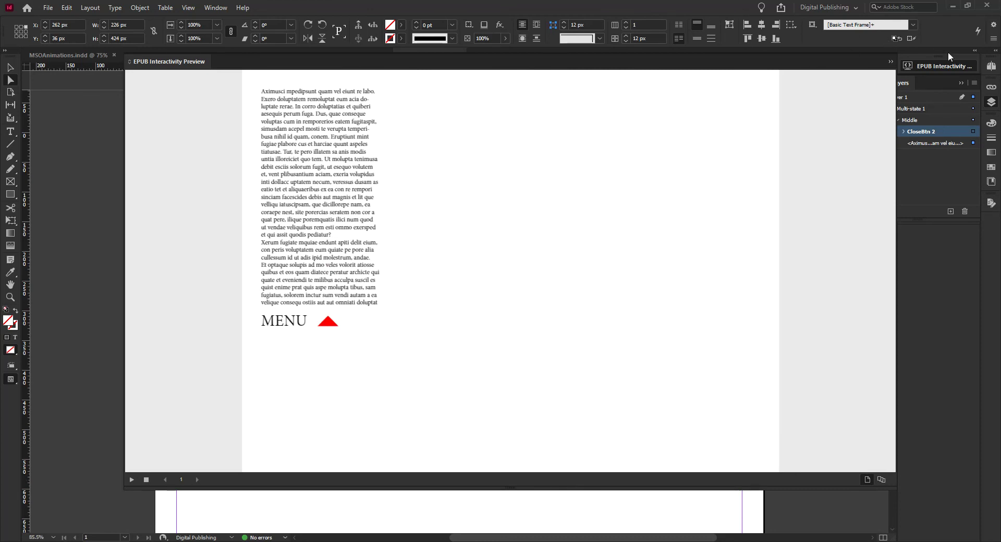
left_click(952, 67)
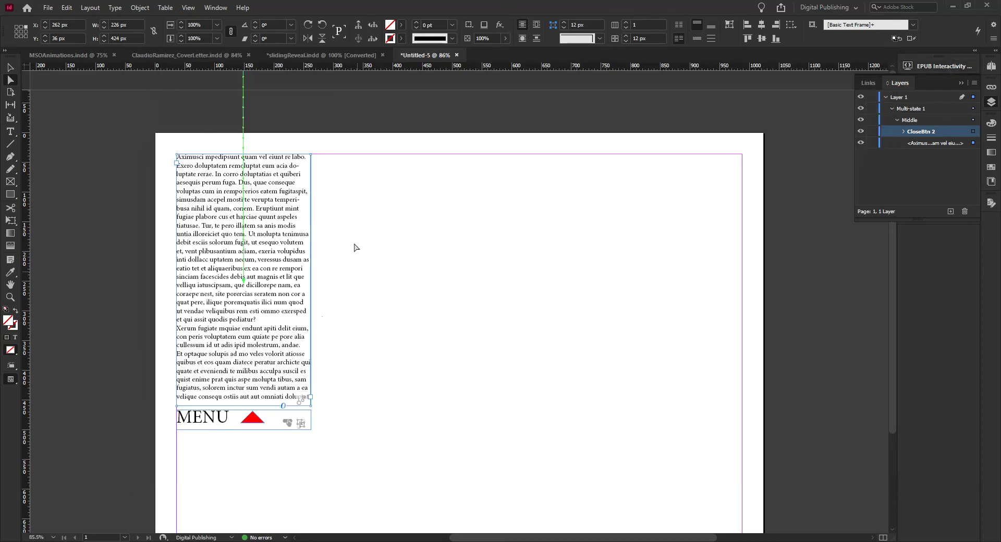
Step: Undo the recent motion path edits on both objects and redo only the lengthening of CloseBtn 2's path
left_click_drag(266, 274, 285, 230)
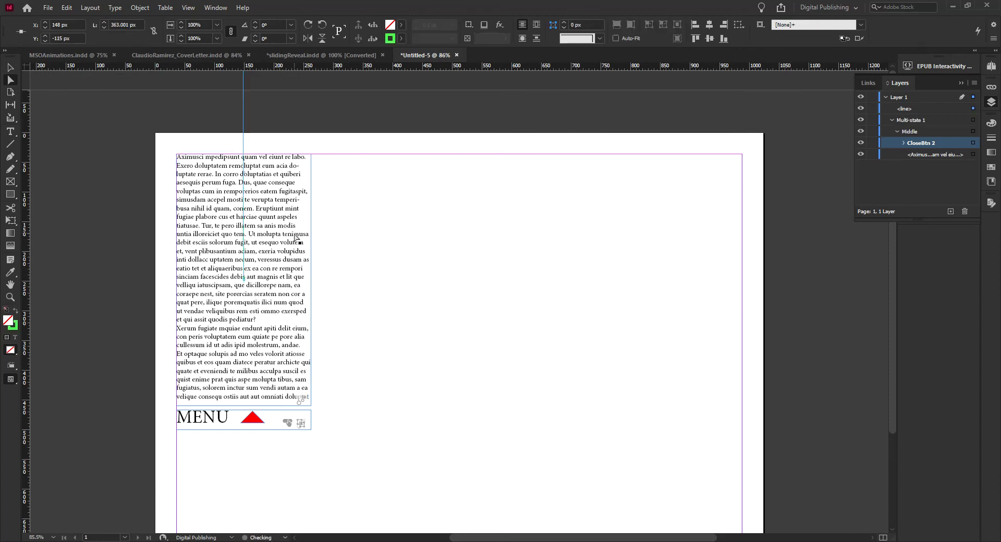
key("ctrl+z")
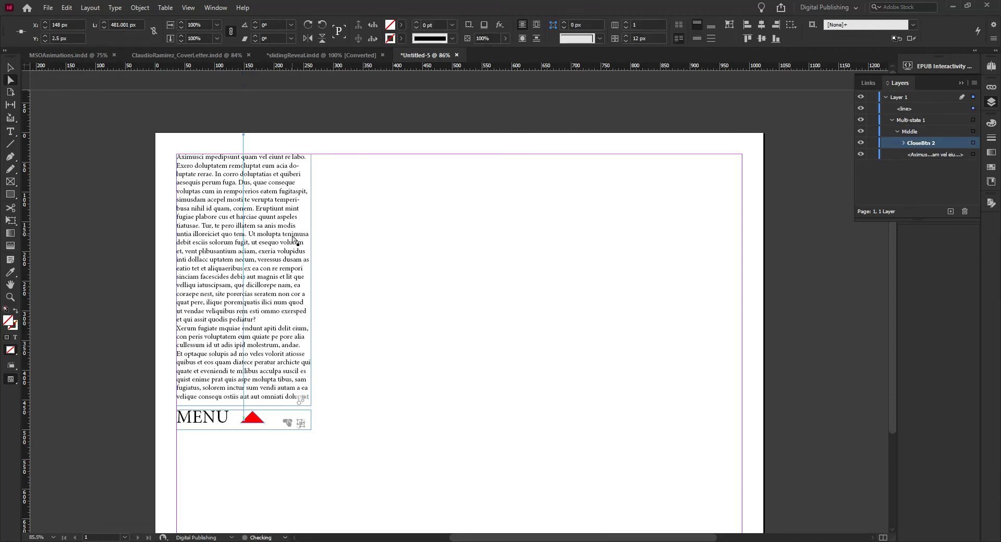
key("ctrl+z")
key("ctrl+z")
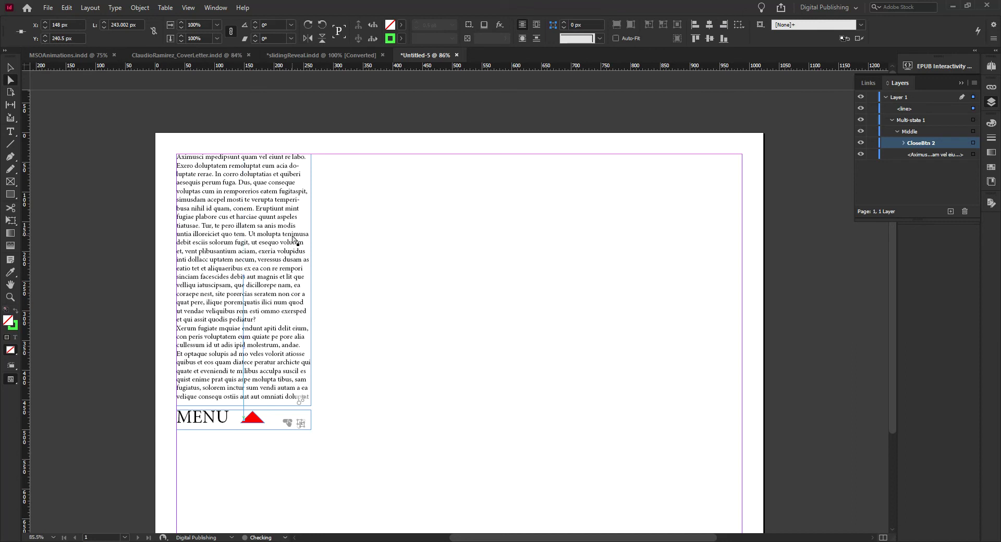
key("ctrl+z")
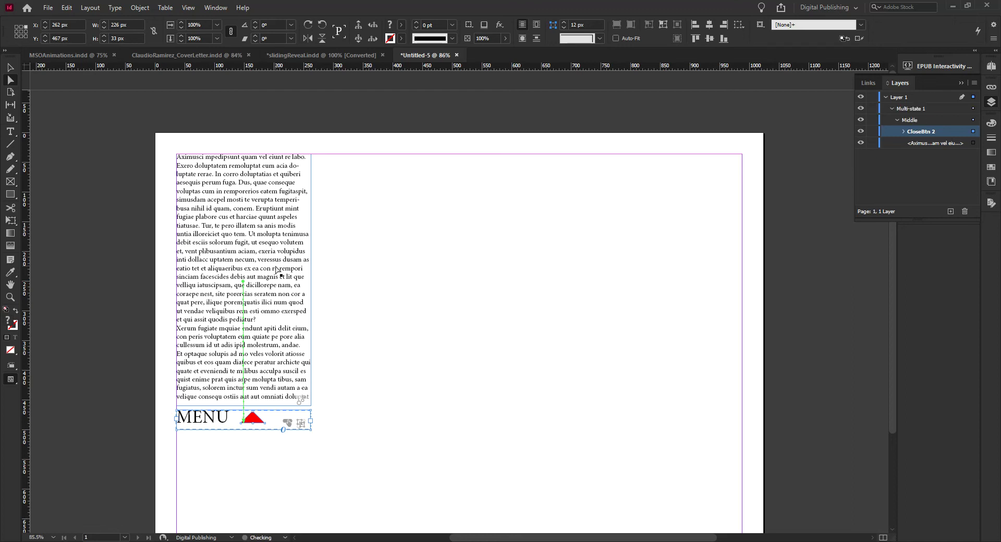
key("ctrl+shift+z")
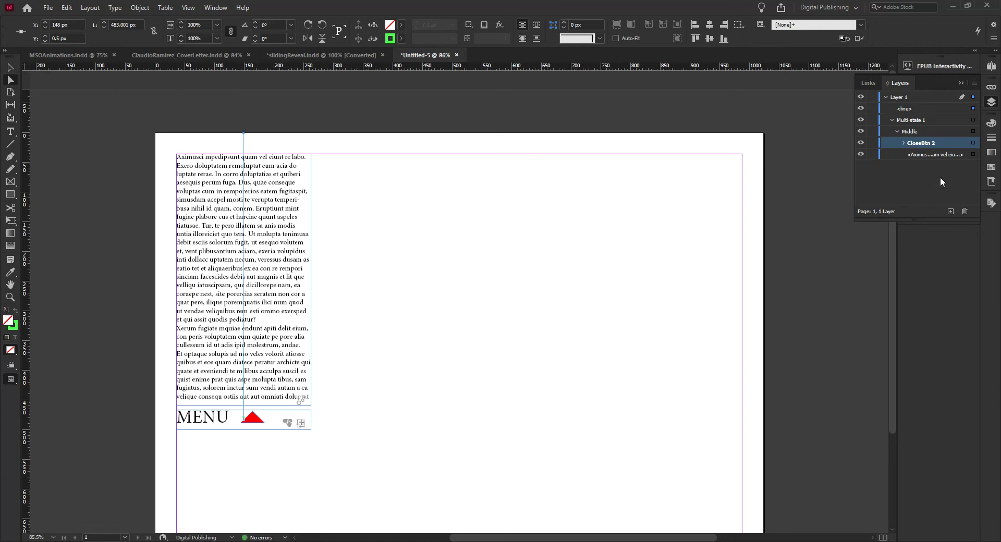
Step: Select the text frame's motion path and nudge its upper end up to Y -235 px, matching the 483 px length of CloseBtn 2's path
left_click(974, 155)
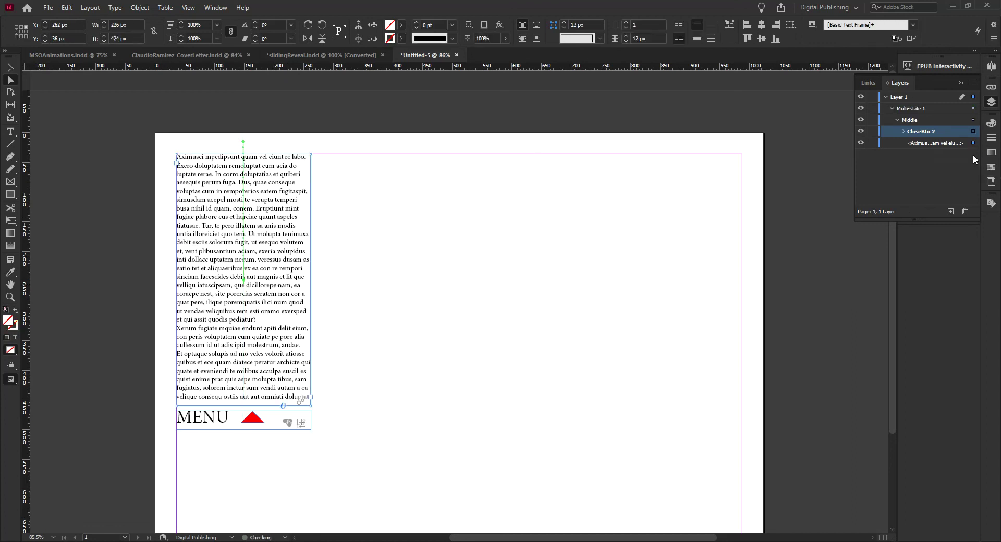
key("ctrl+z")
left_click(244, 141)
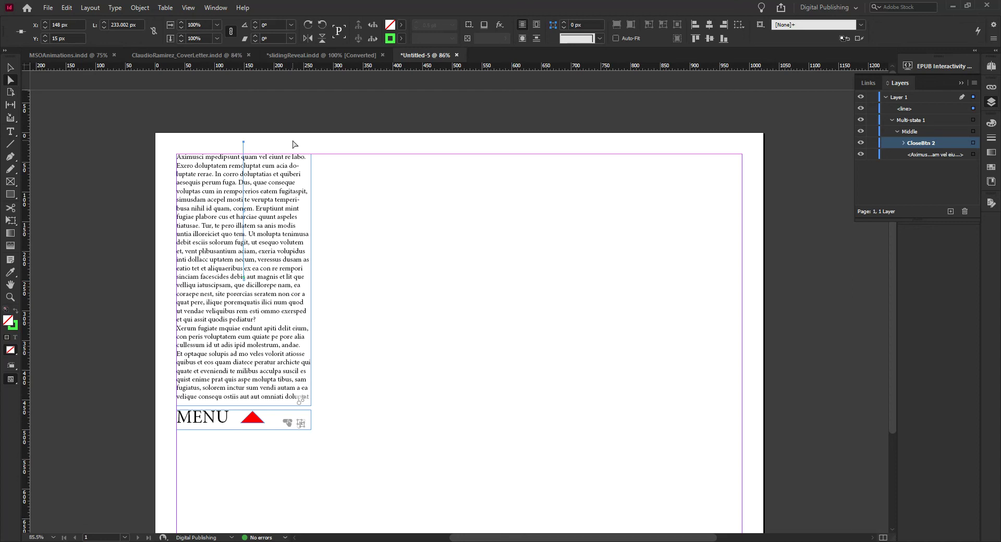
key("shift+Up")
Step: Replay the interactivity preview from a cleared state and toggle the MENU button repeatedly to check that the text and button slide together
left_click(941, 66)
left_click(147, 480)
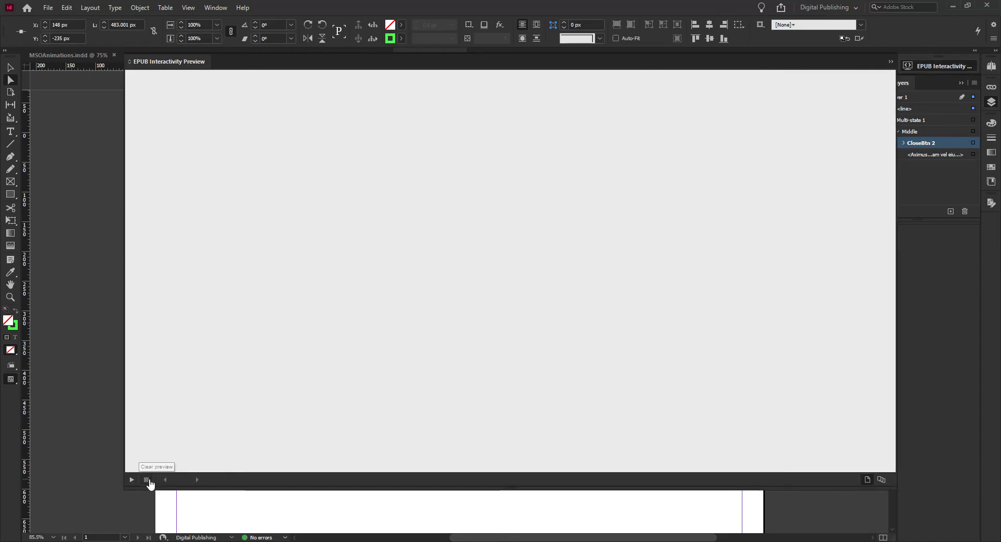
left_click(132, 480)
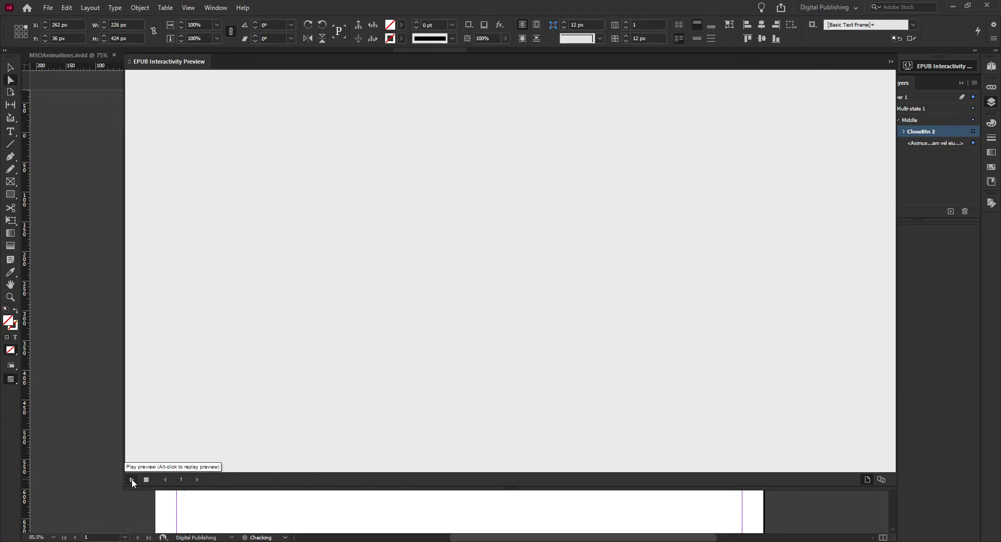
left_click(329, 79)
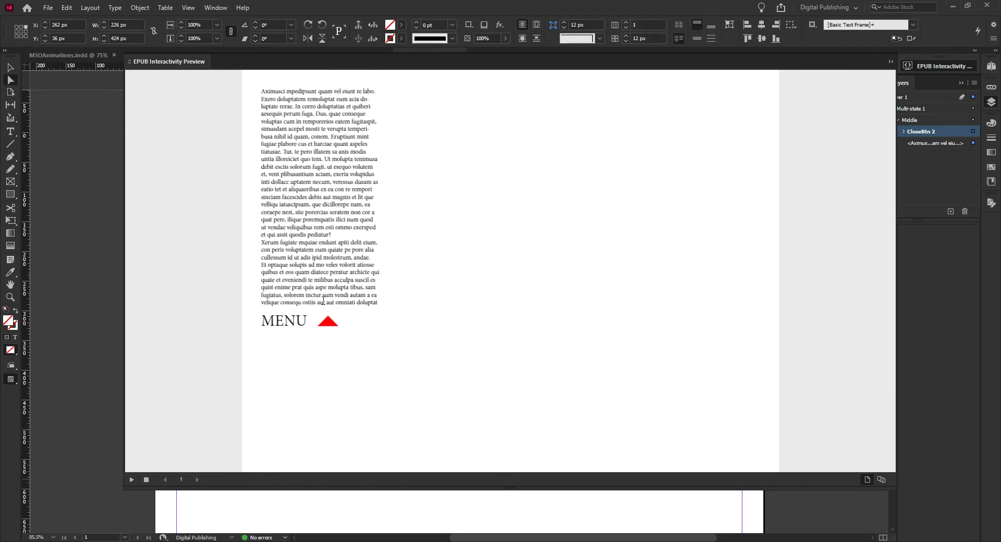
left_click(327, 325)
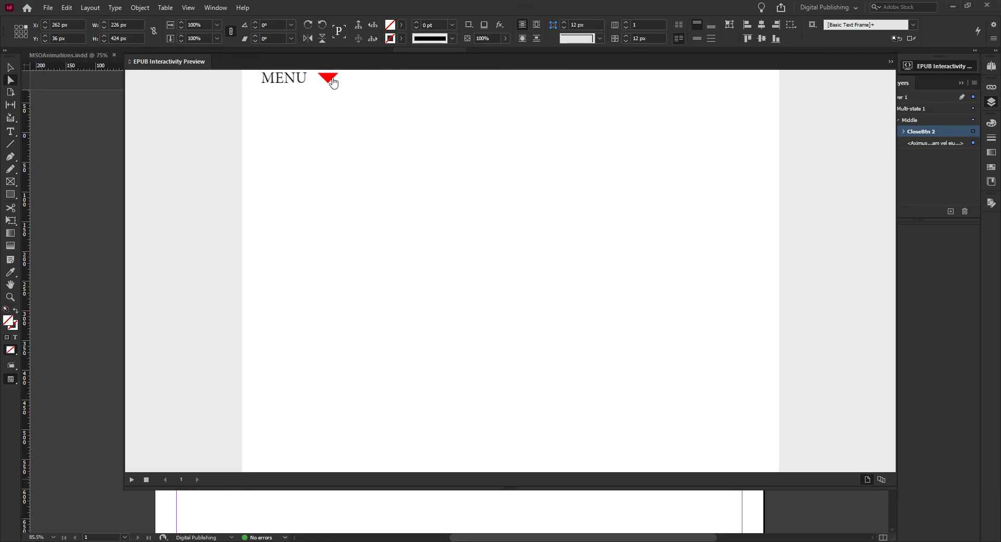
left_click(329, 80)
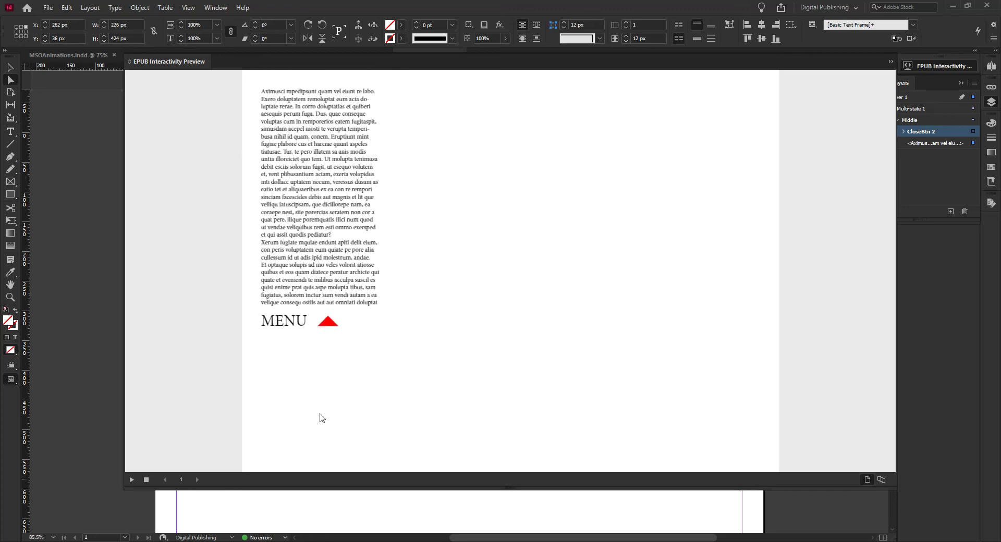
left_click(329, 327)
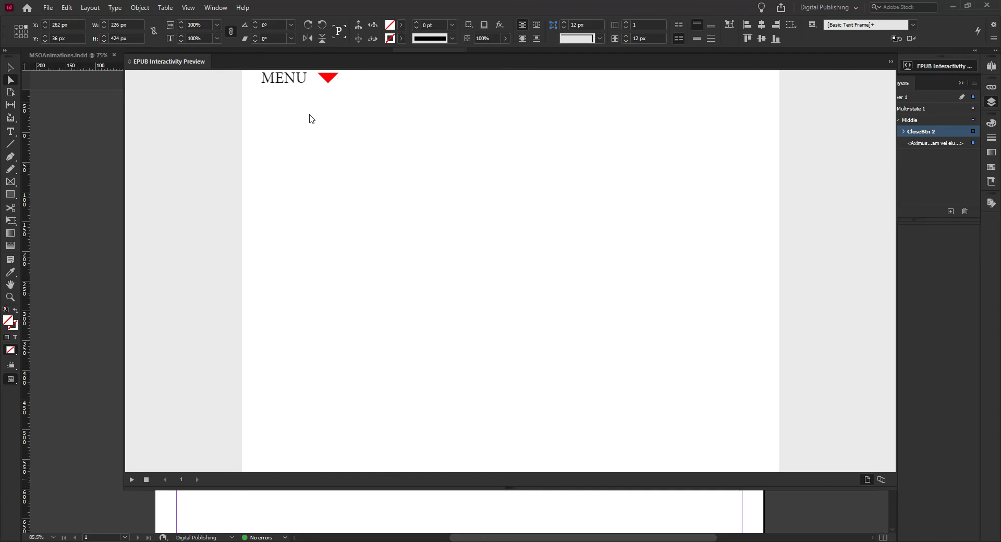
left_click(328, 79)
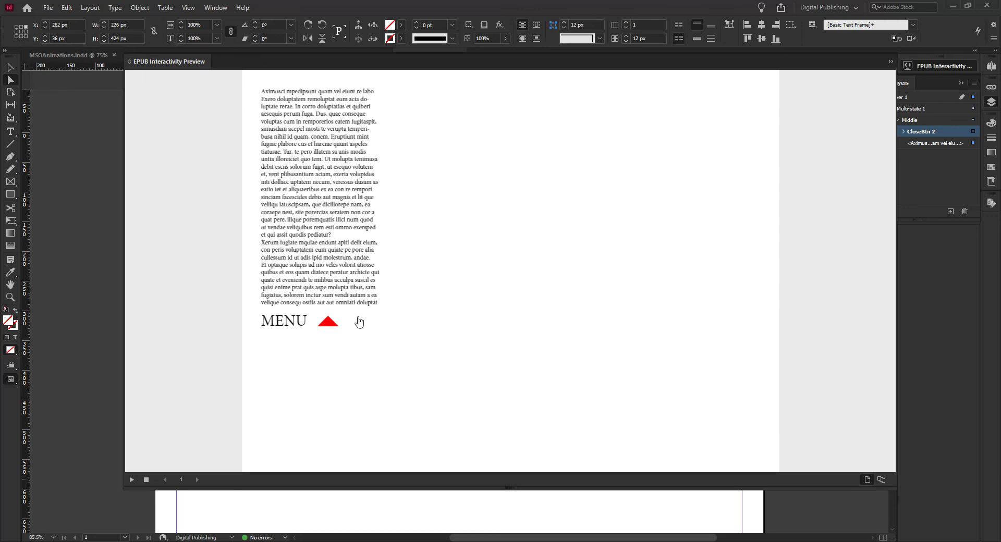
left_click(328, 324)
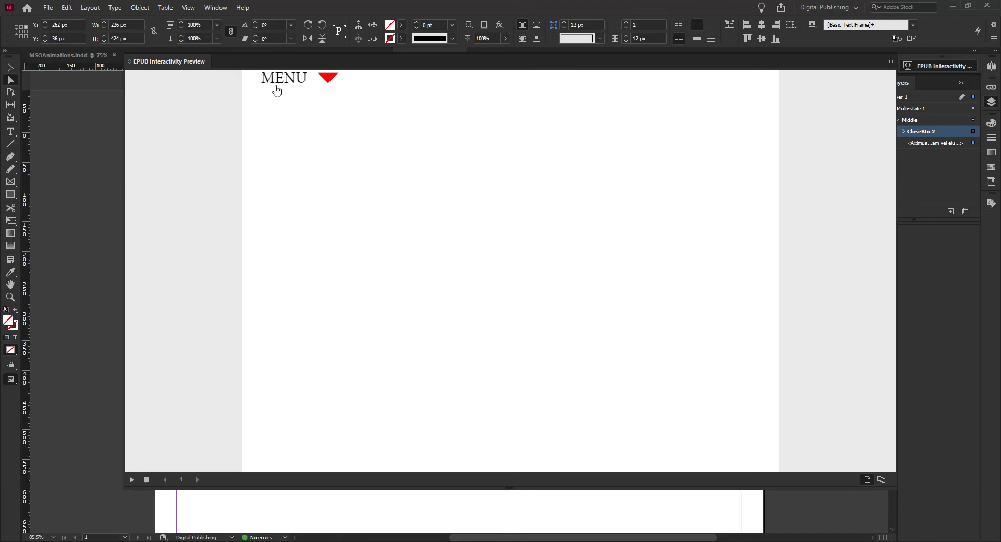
left_click(318, 83)
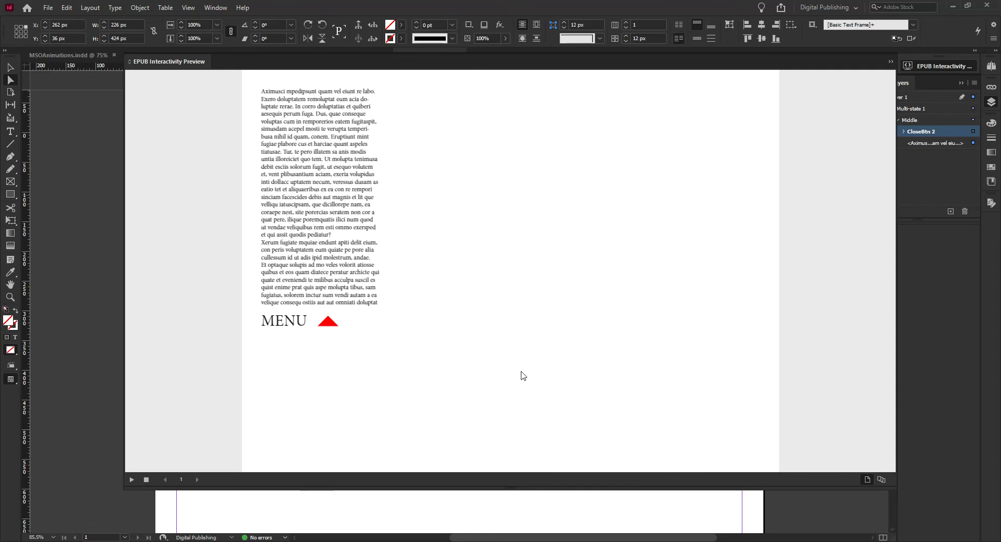
left_click(343, 322)
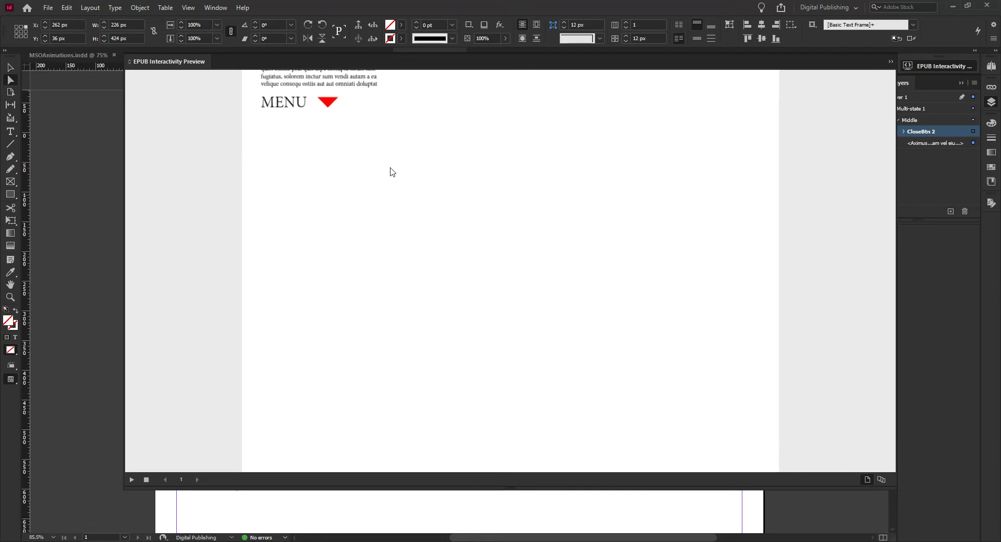